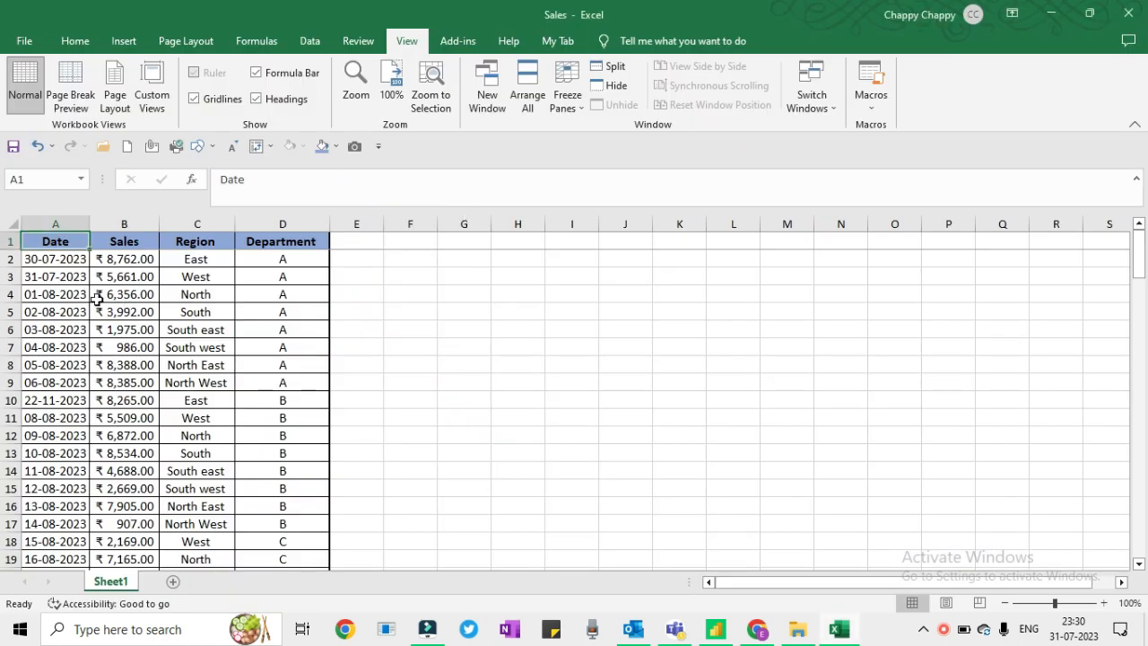
- Examine the Date, Sales, Region and Department columns of the Sales workbook in Excel, including the department entries further down
key(alt+Tab)
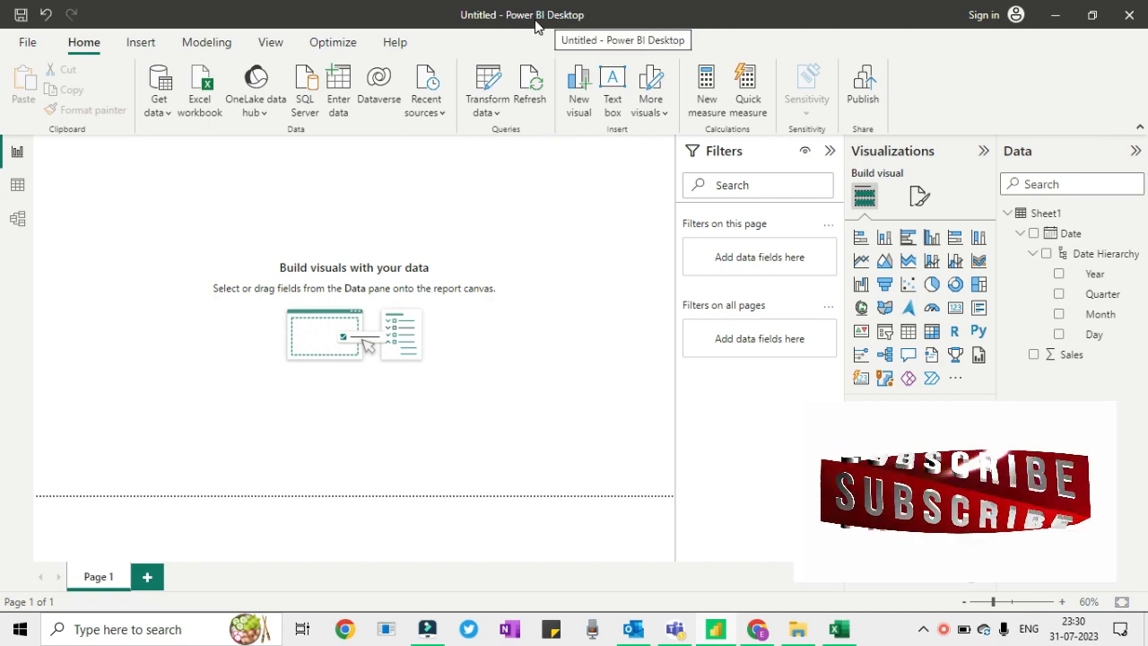
key(alt+Tab)
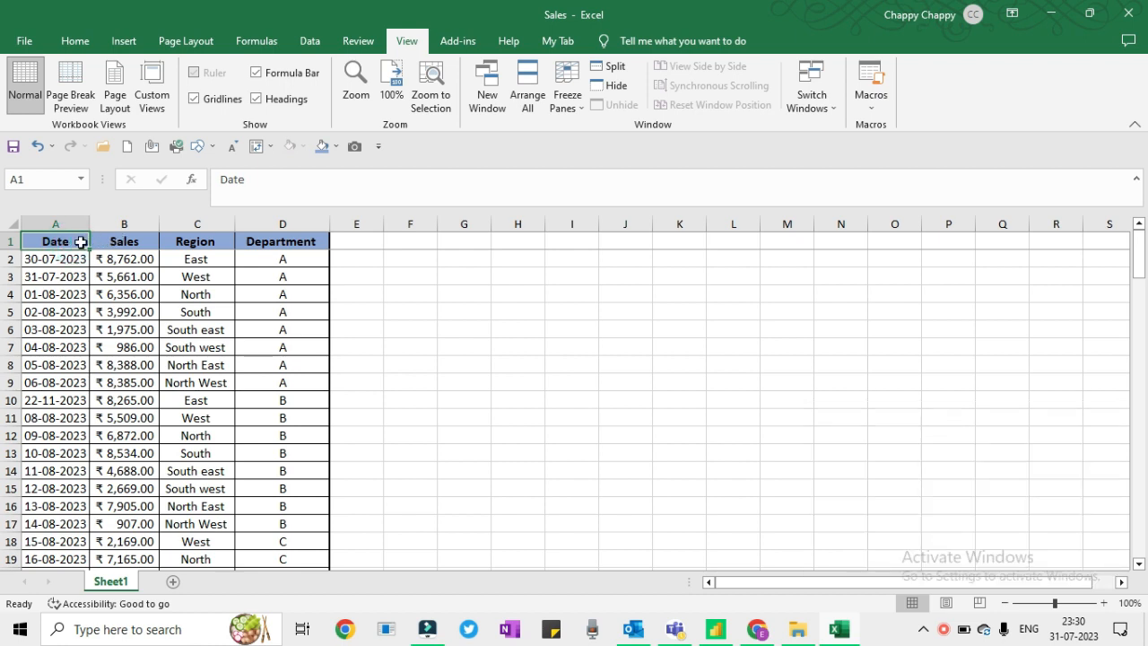
click(115, 241)
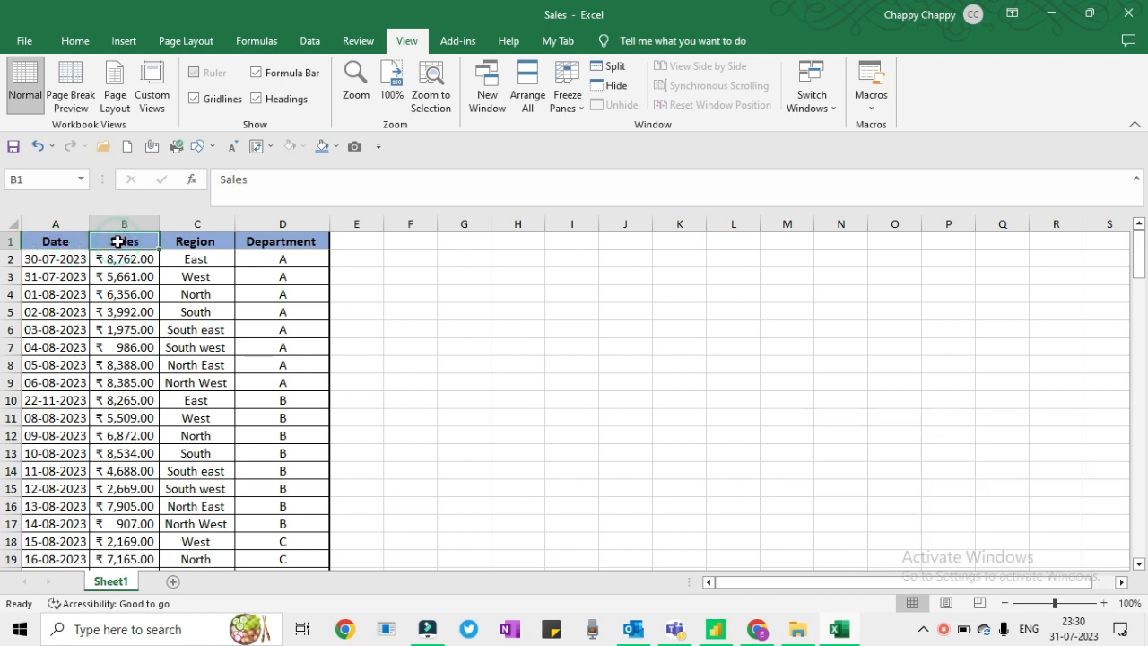
click(195, 239)
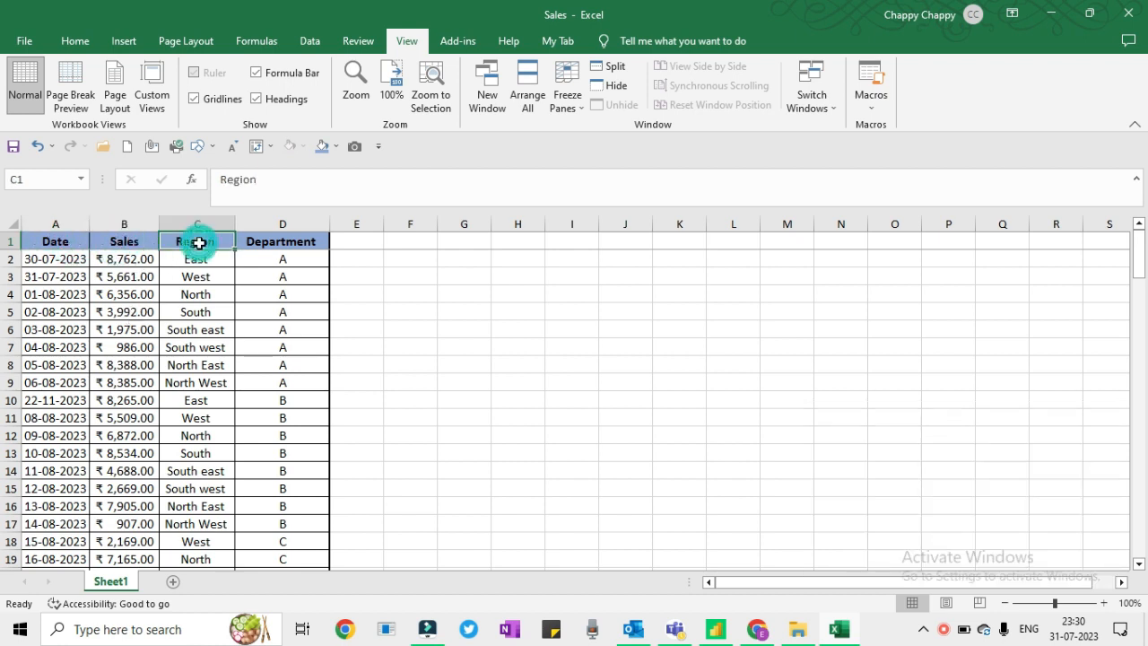
click(277, 247)
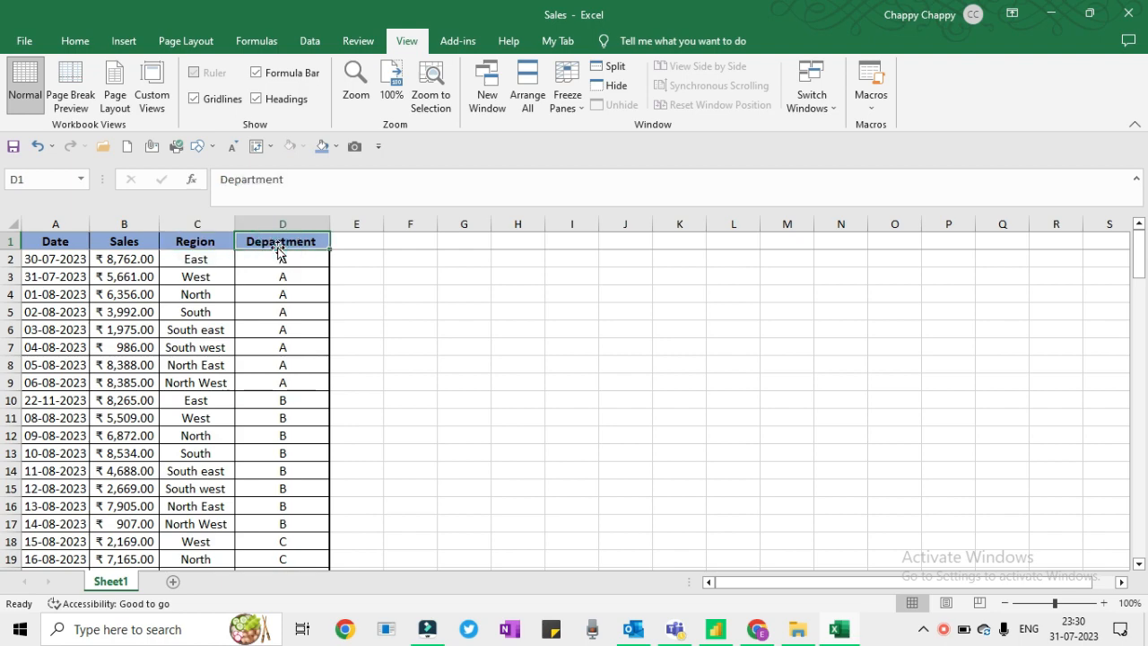
click(279, 253)
key(Down)
key(Down)
key(Down)
key(Down)
key(Down)
key(Down)
key(Down)
key(Down)
key(Down)
key(Down)
key(Down)
key(Down)
key(Down)
key(Down)
key(Down)
key(Down)
key(Down)
key(Down)
key(Down)
key(Down)
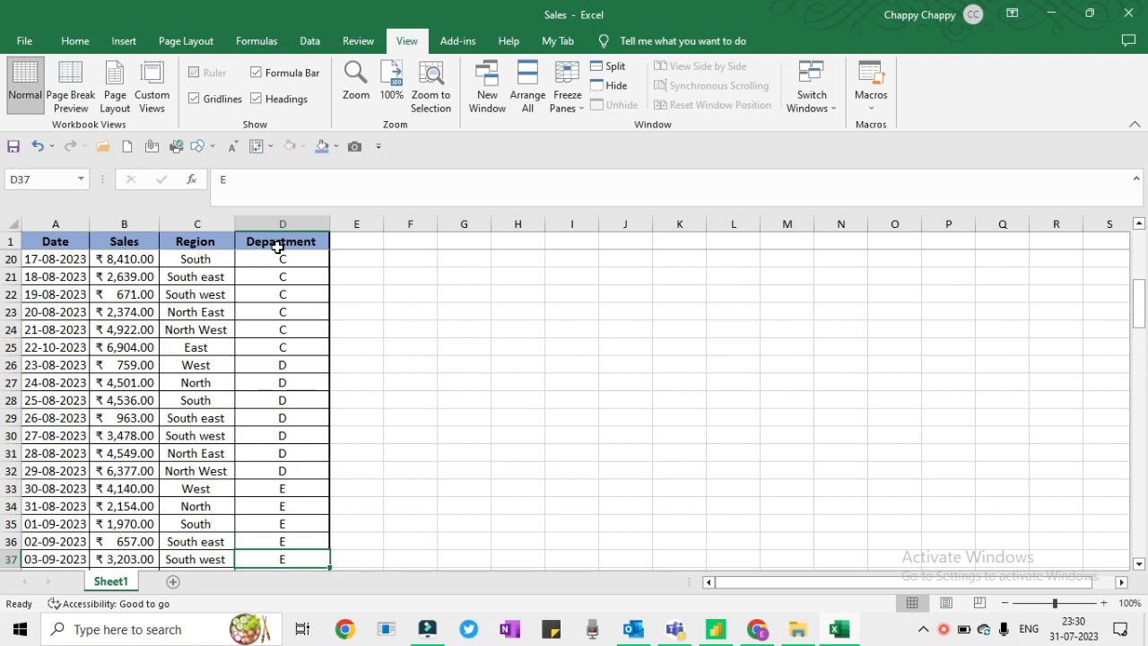
click(277, 245)
key(Left)
scroll(277, 246, up, 6)
key(Left)
key(Left)
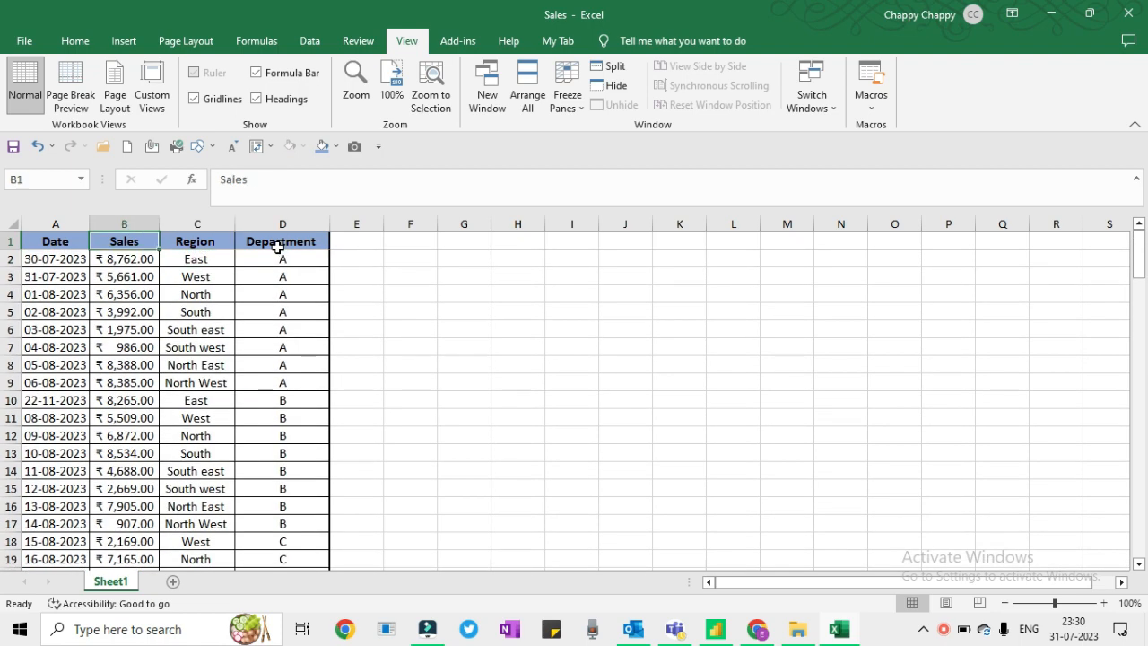
- Close the Sales workbook in Excel and return to the blank report in Power BI Desktop
key(alt+Tab)
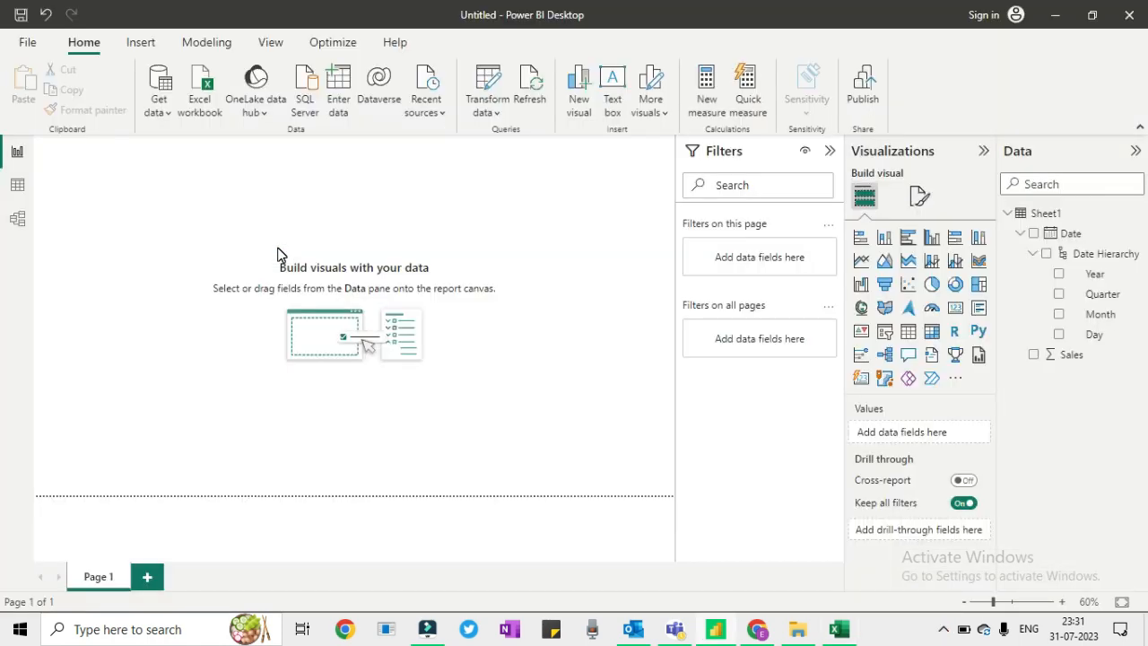
key(alt+Tab)
key(alt+Tab)
key(alt+Tab)
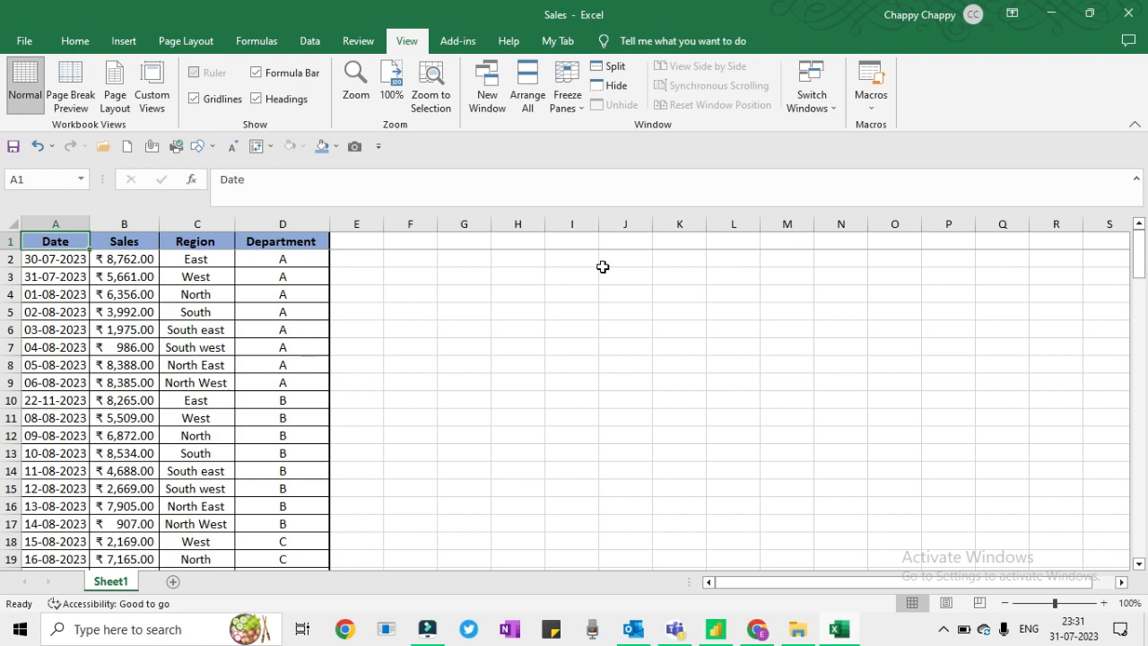
click(1134, 18)
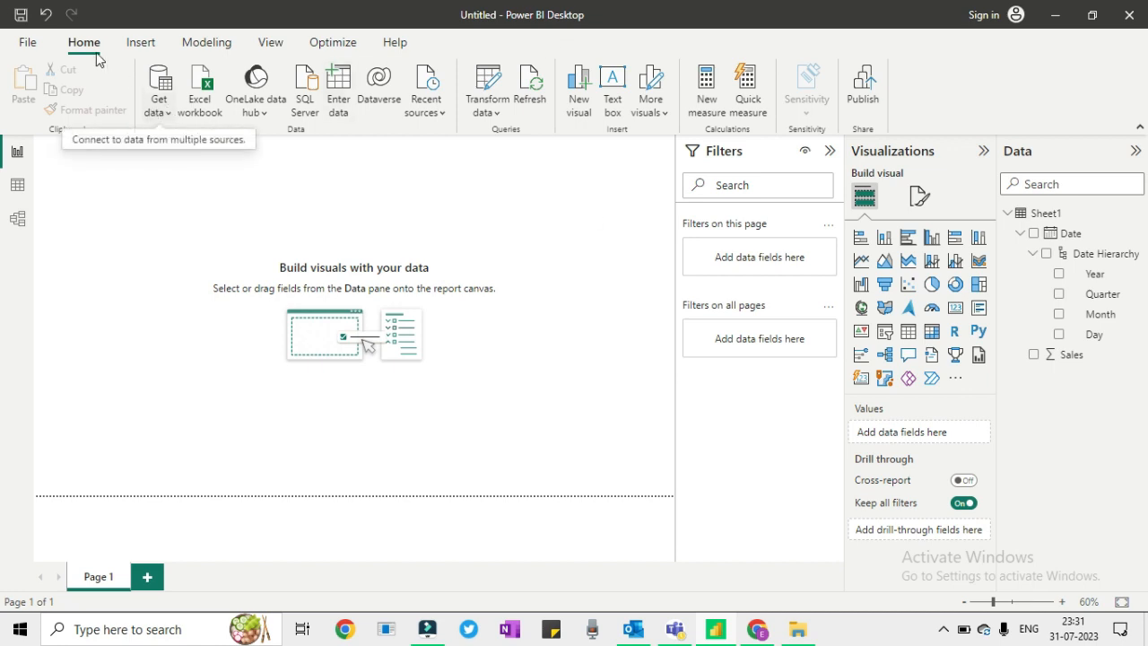
- Open the Sales file from the Start-up folder as an Excel workbook data source
click(158, 115)
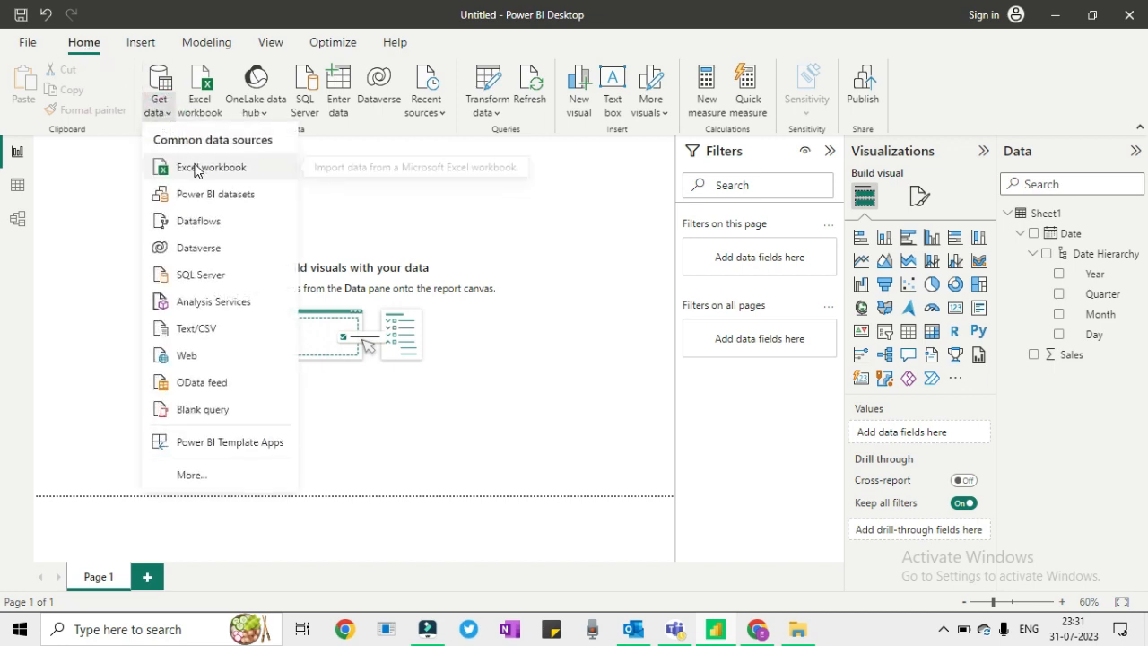
click(194, 167)
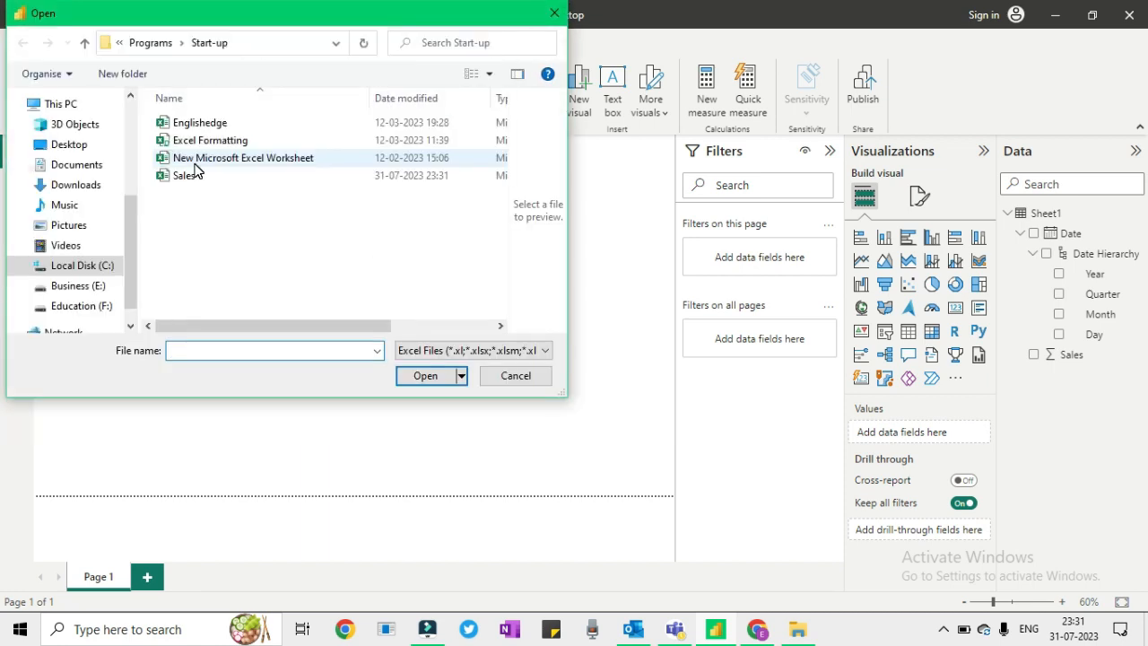
click(209, 182)
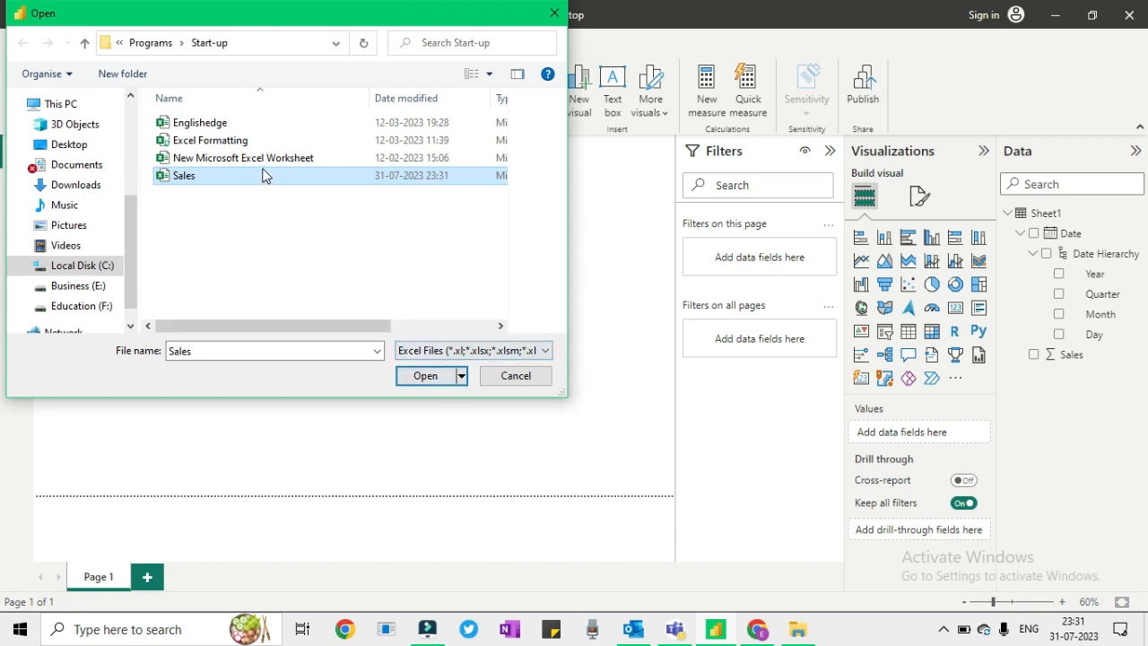
click(425, 378)
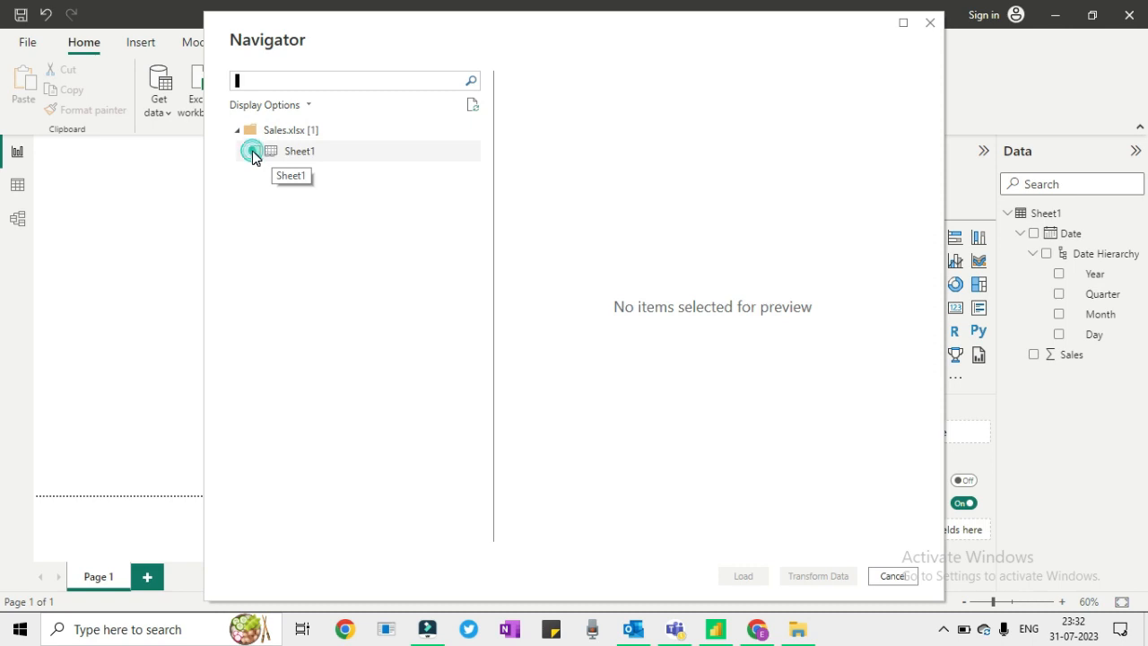
- Select Sheet1 of Sales.xlsx, look through its preview, and load it into the report
click(255, 151)
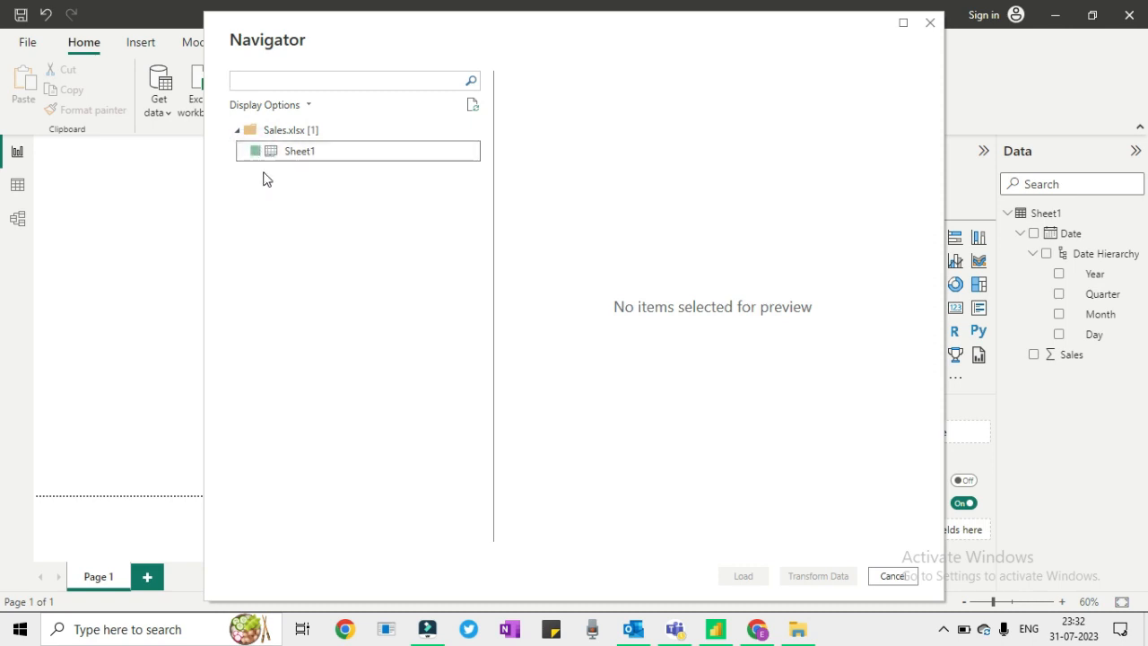
click(257, 152)
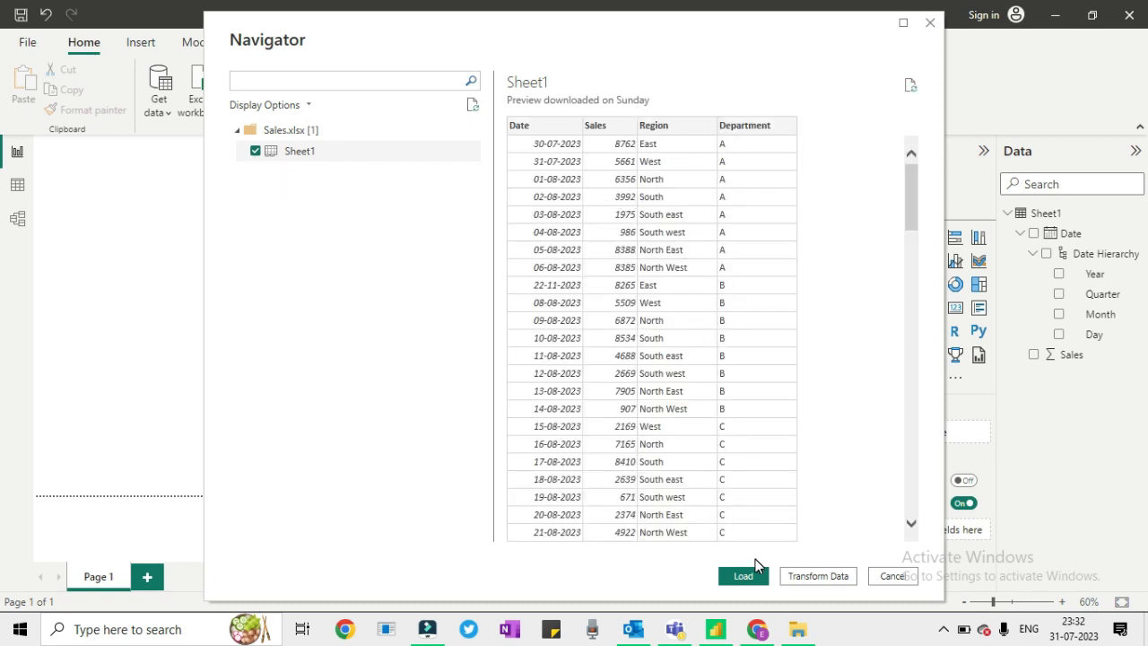
drag(915, 193, 902, 154)
click(744, 575)
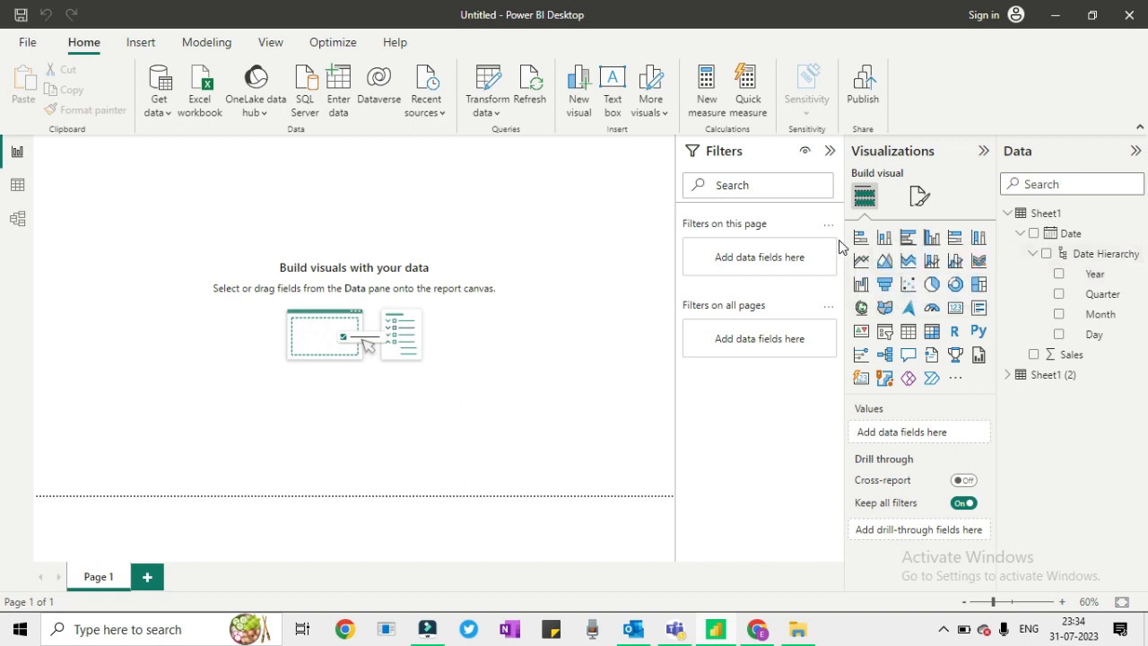
key(alt+Tab)
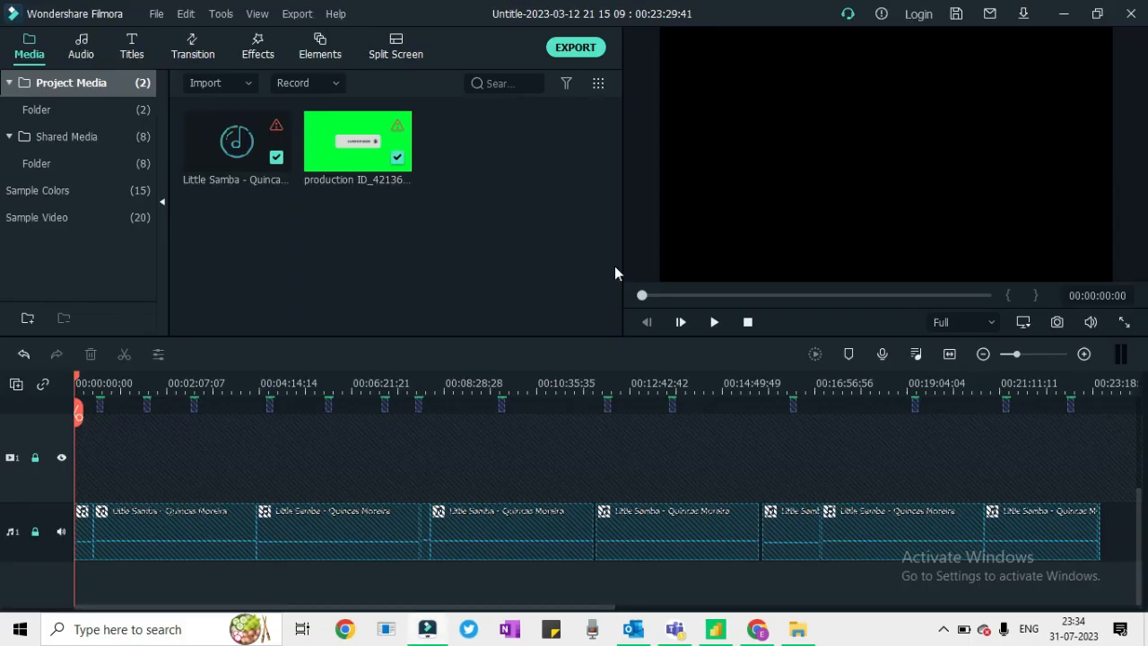
key(alt+Tab)
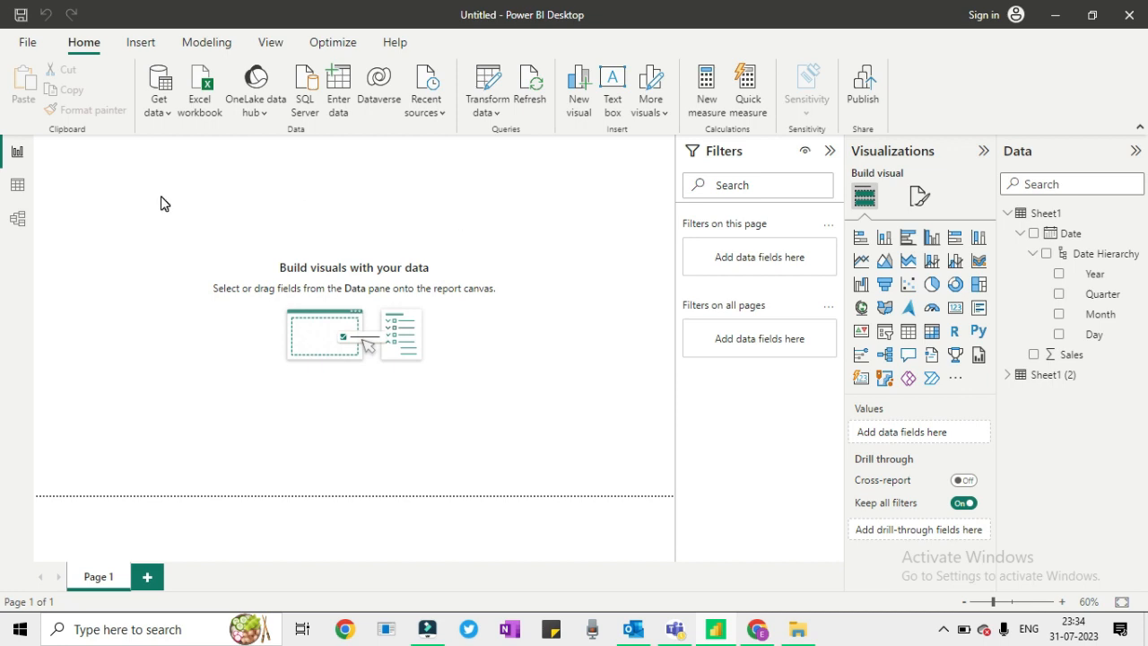
- Add a Q&A visual to the blank report page and ask it "create sales data by month"
double_click(112, 199)
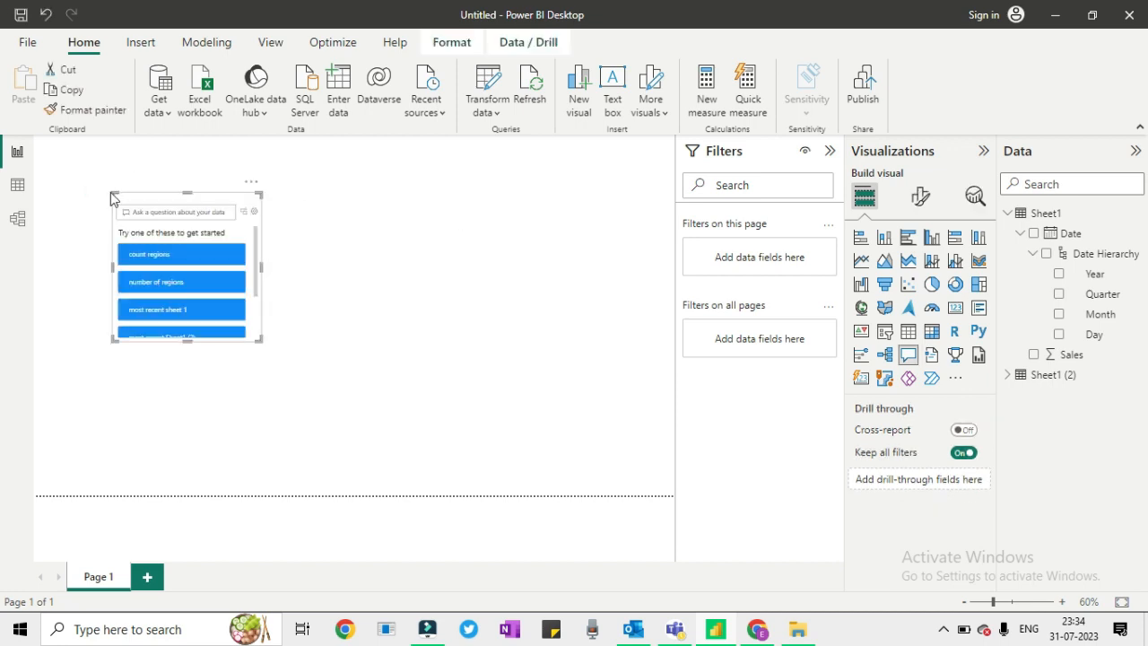
click(177, 211)
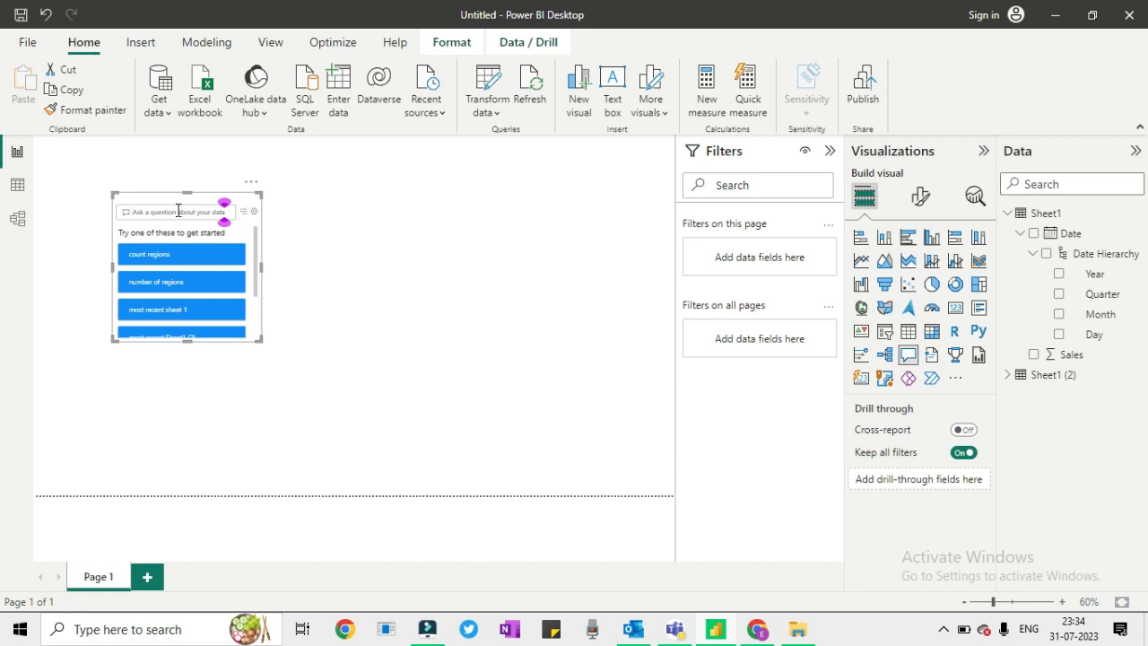
text(create sale)
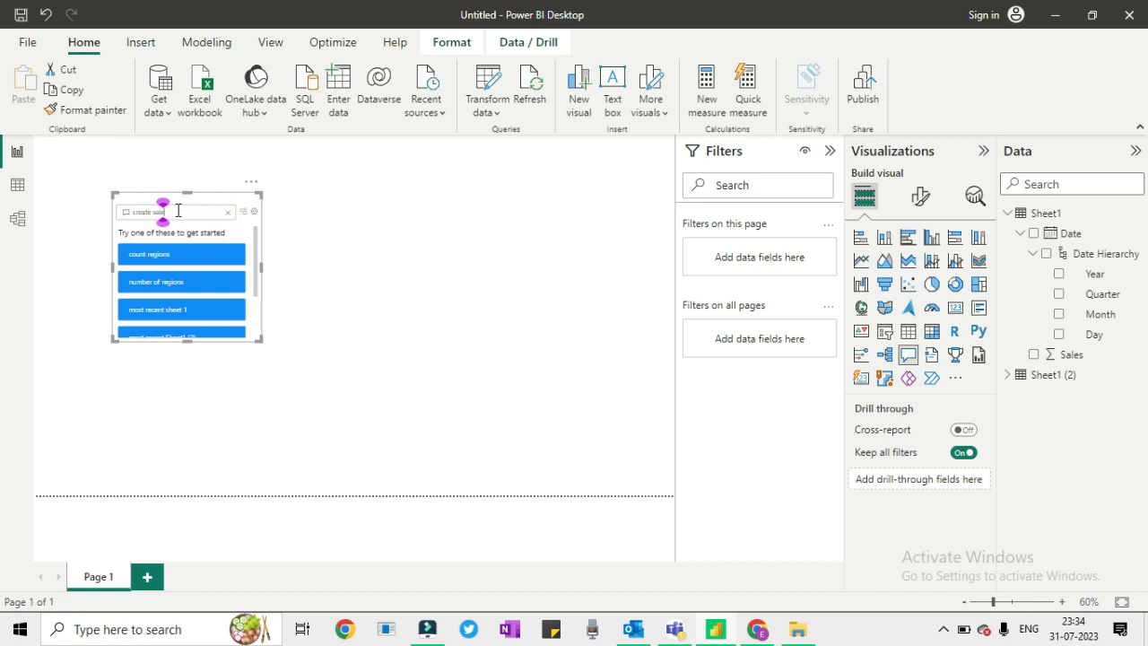
text(s da)
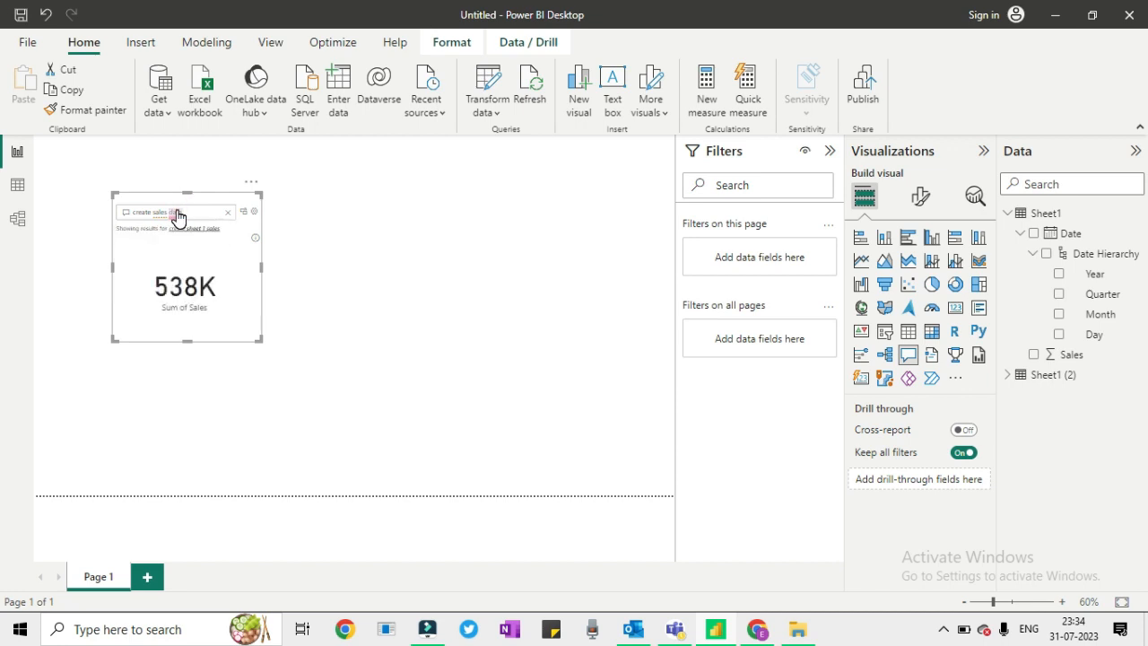
text(y month)
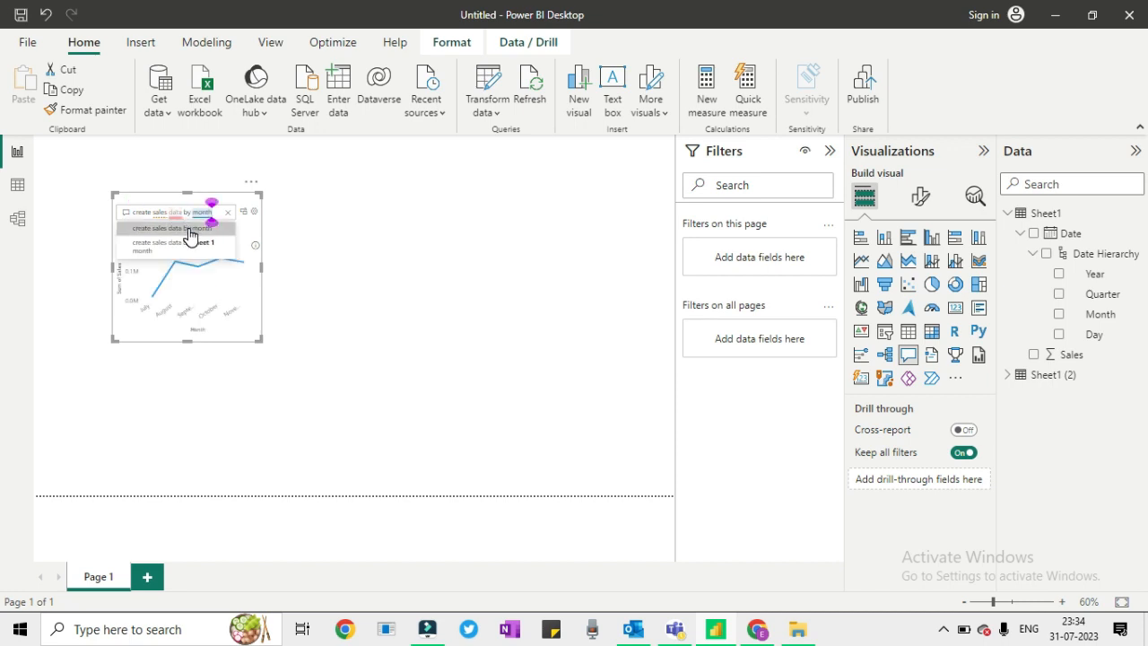
click(189, 235)
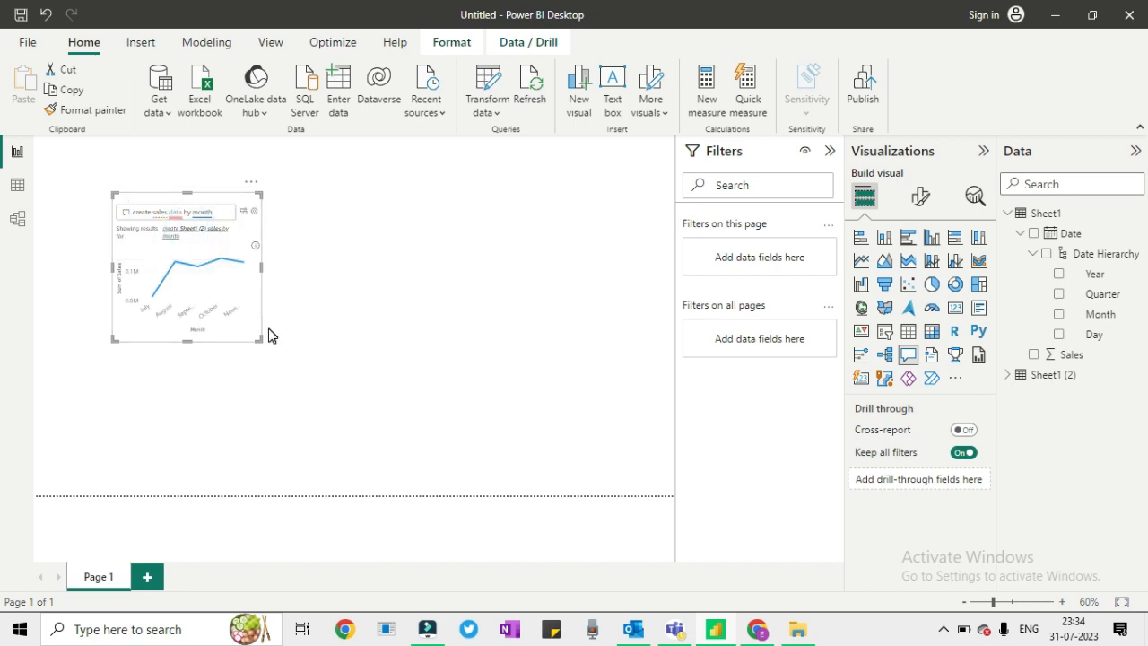
- Enlarge the Q&A visual across most of the page and collapse the Filters, Visualizations and Data panes
drag(257, 338, 598, 460)
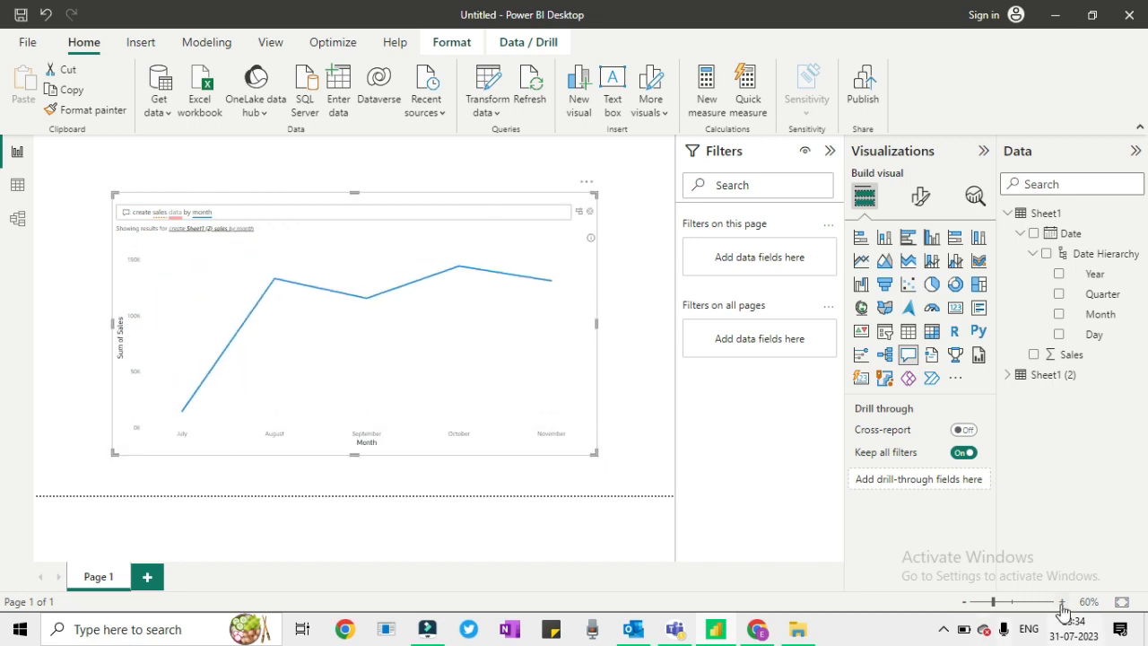
click(1015, 603)
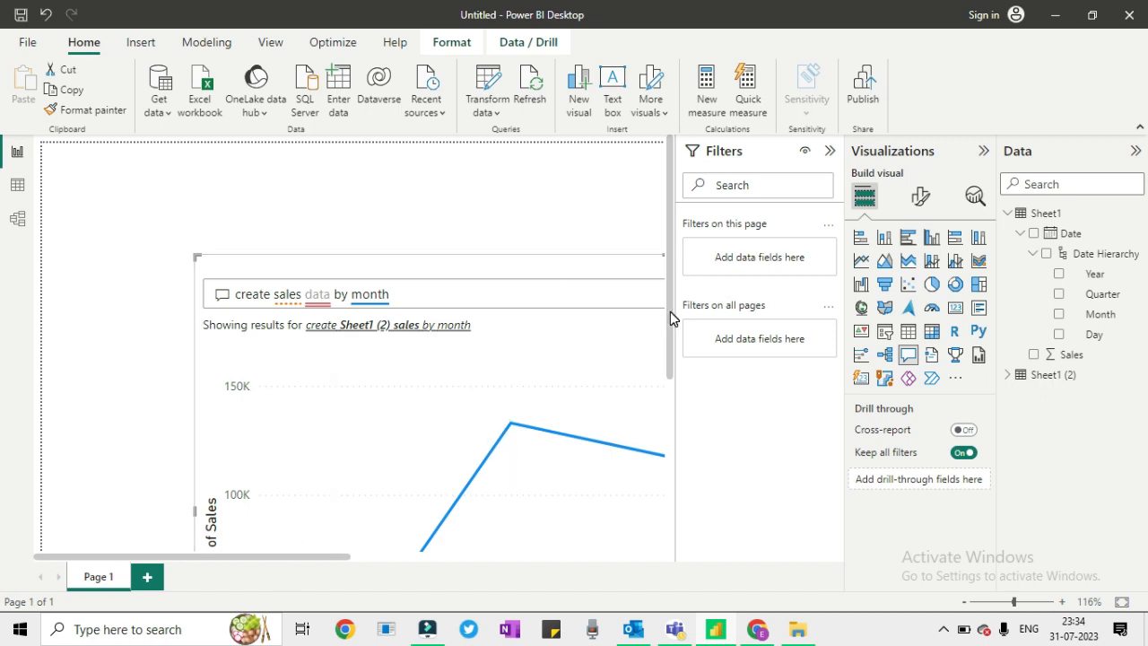
drag(670, 318, 671, 375)
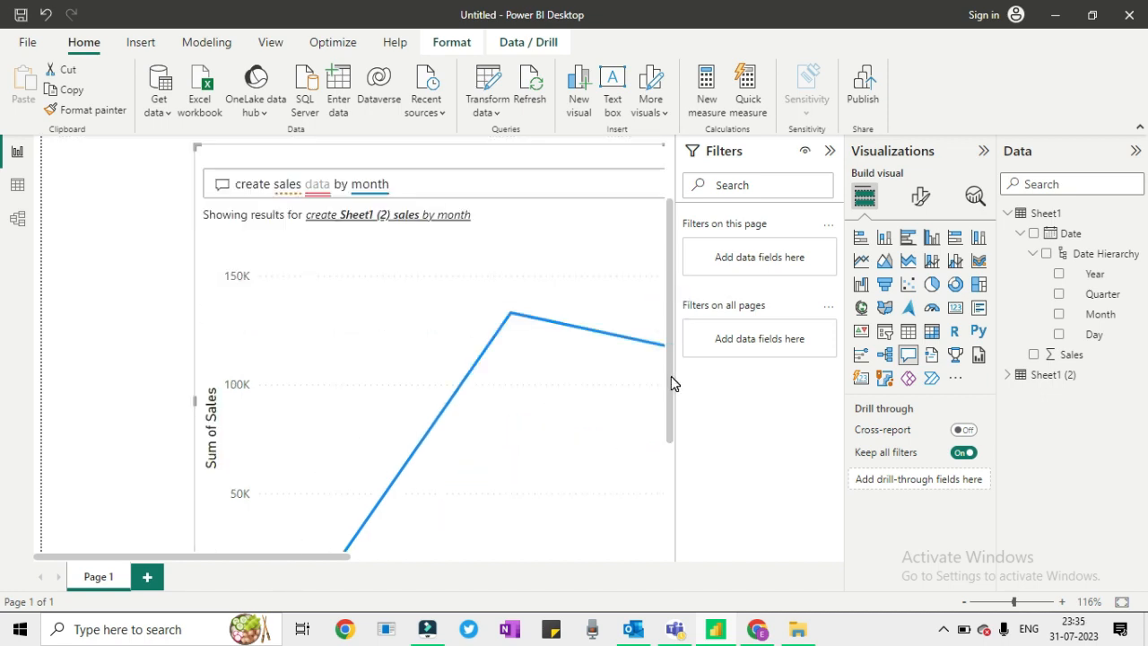
click(830, 152)
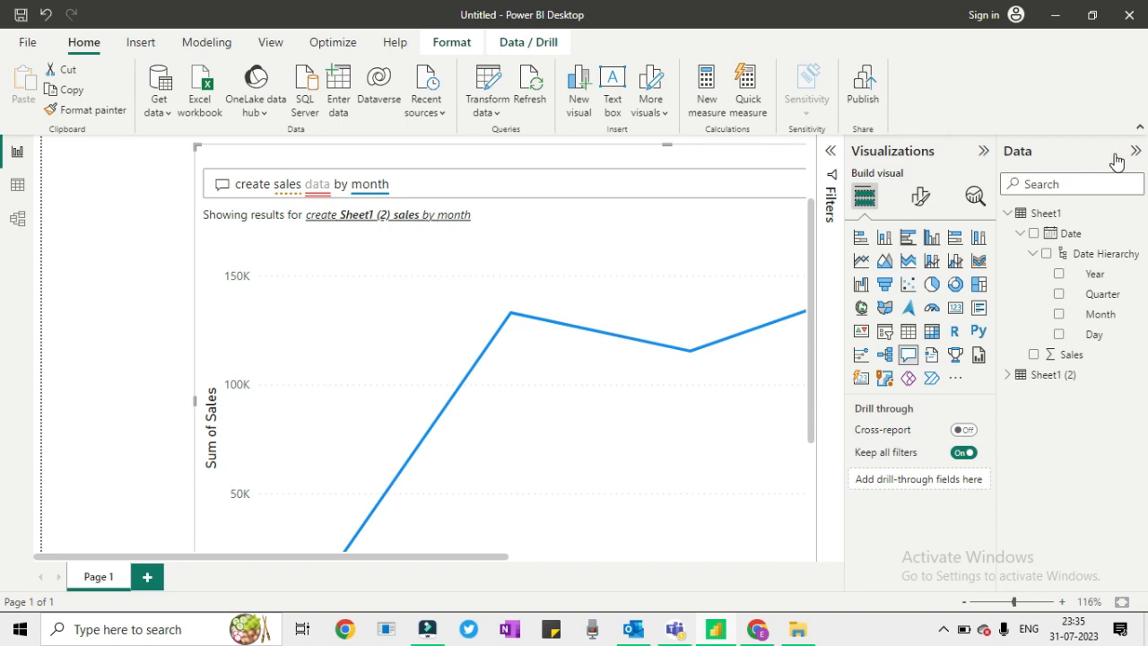
click(985, 152)
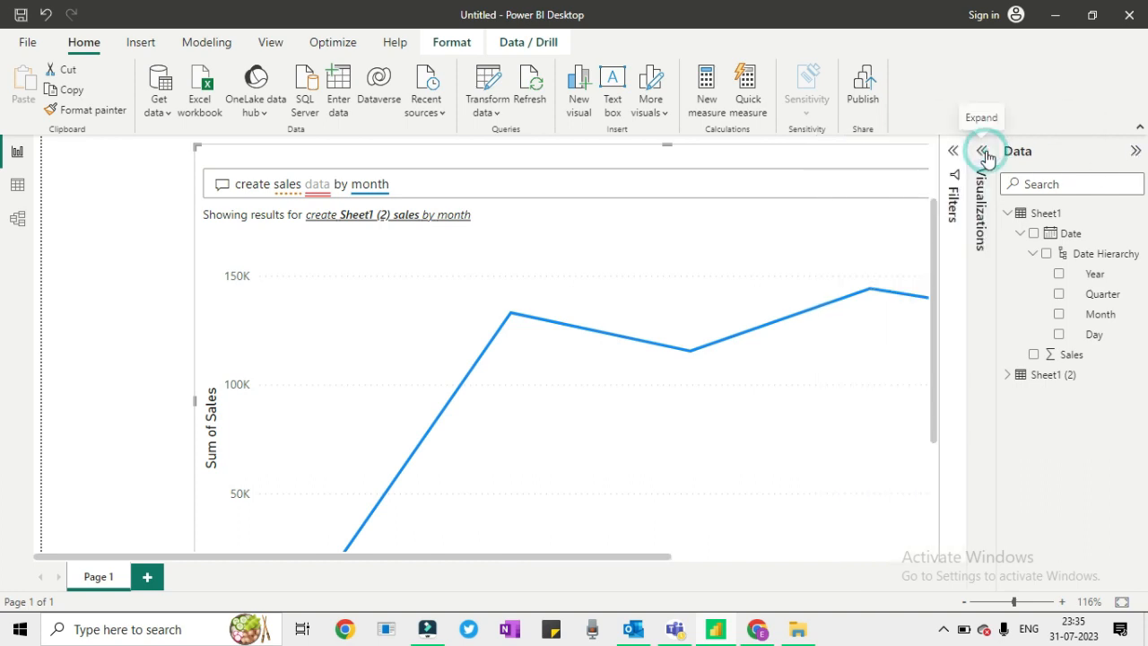
click(1135, 151)
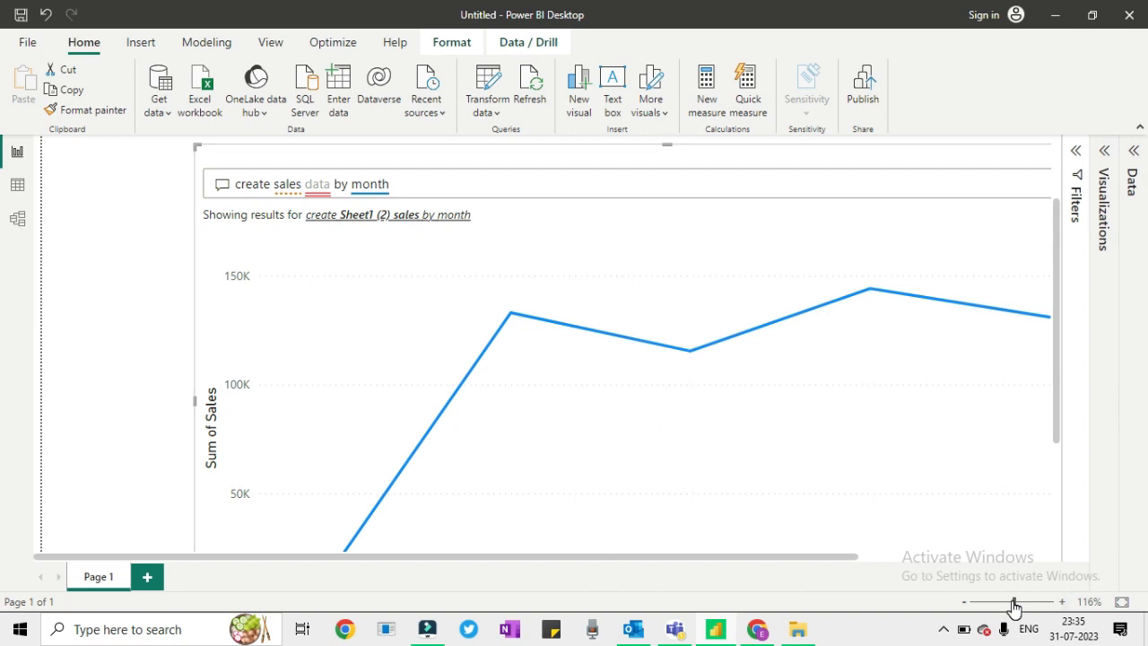
drag(1014, 601, 1010, 602)
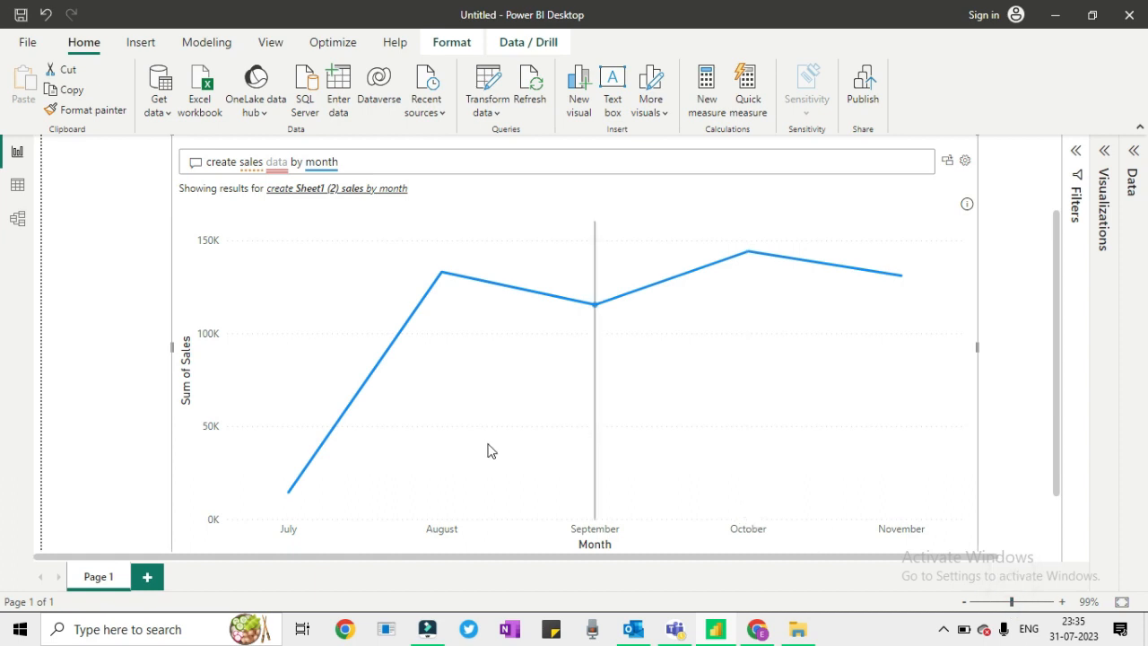
- Read the sum of sales for July, August and November on the monthly line chart
mouse_move(289, 521)
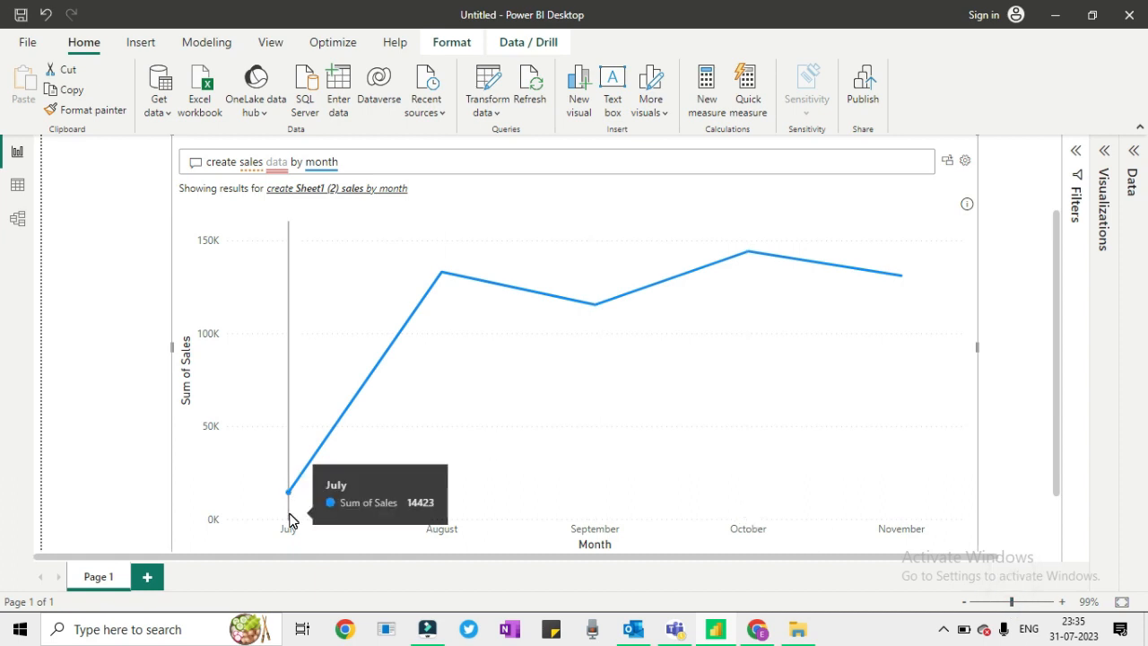
mouse_move(430, 266)
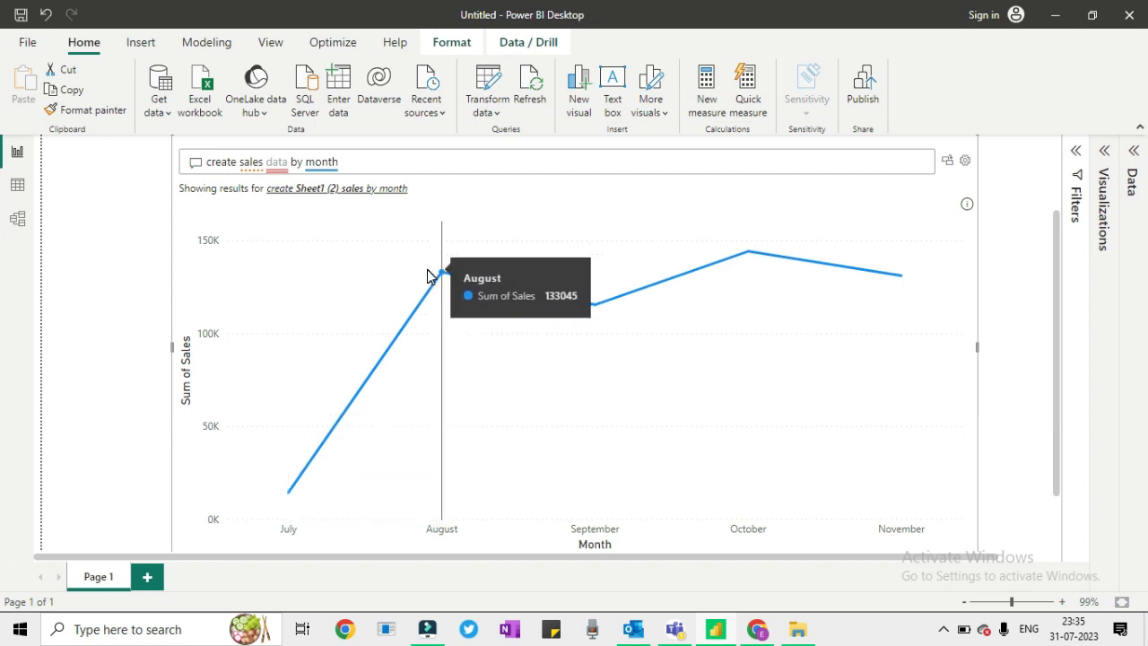
mouse_move(915, 239)
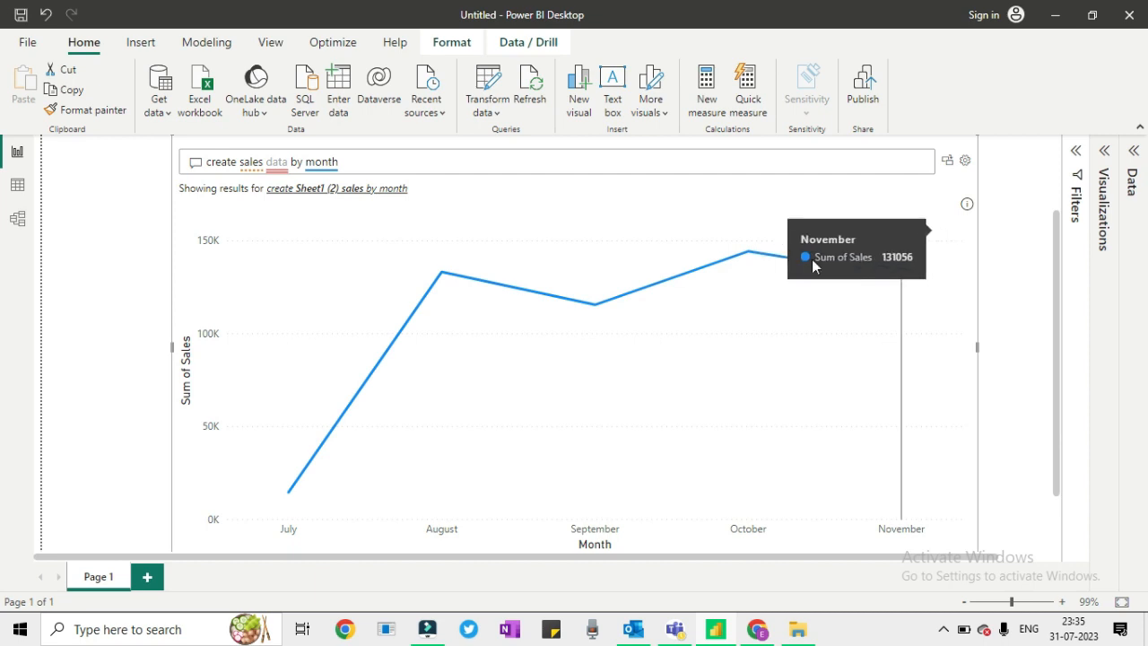
- Remove the word "create" from the question in the monthly sales Q&A visual
mouse_move(553, 330)
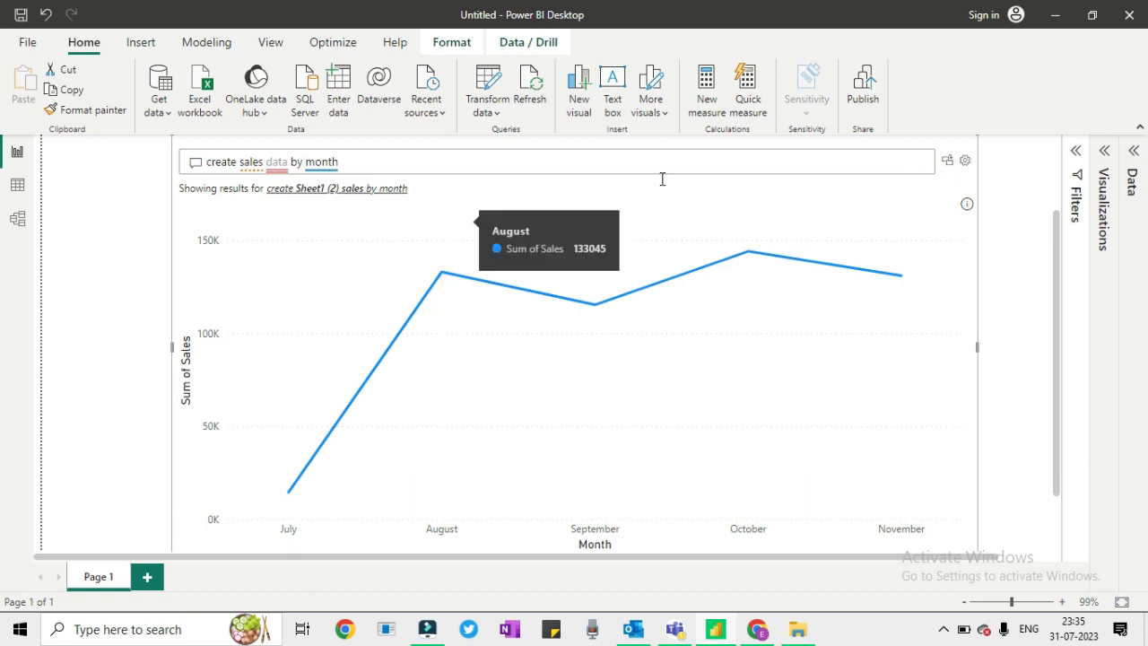
double_click(277, 166)
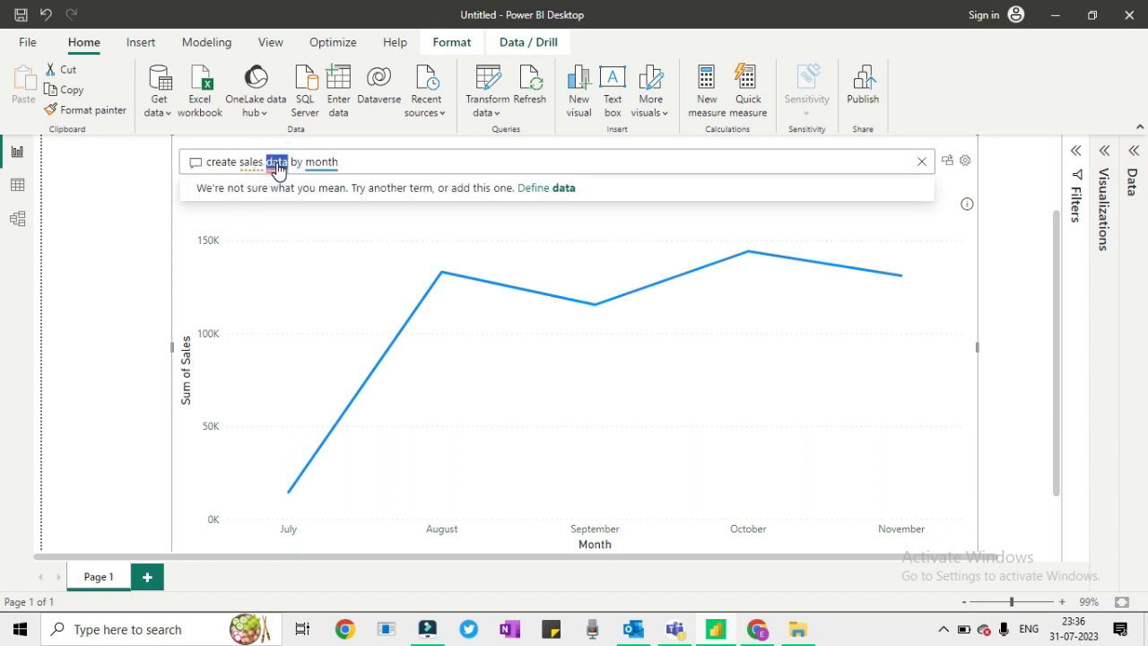
key(Tab)
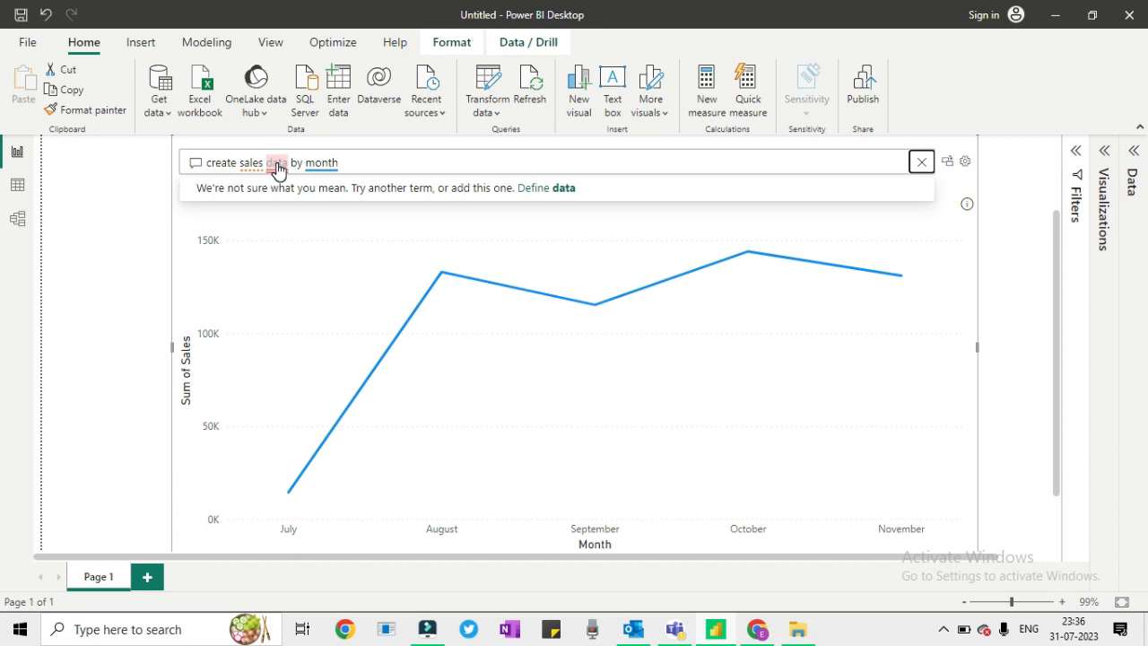
double_click(351, 159)
key(Left)
key(Left)
key(Left)
key(Left)
key(Left)
key(Left)
key(Left)
key(Left)
key(Left)
key(Left)
key(Left)
key(Left)
key(Left)
key(Left)
key(Left)
key(Left)
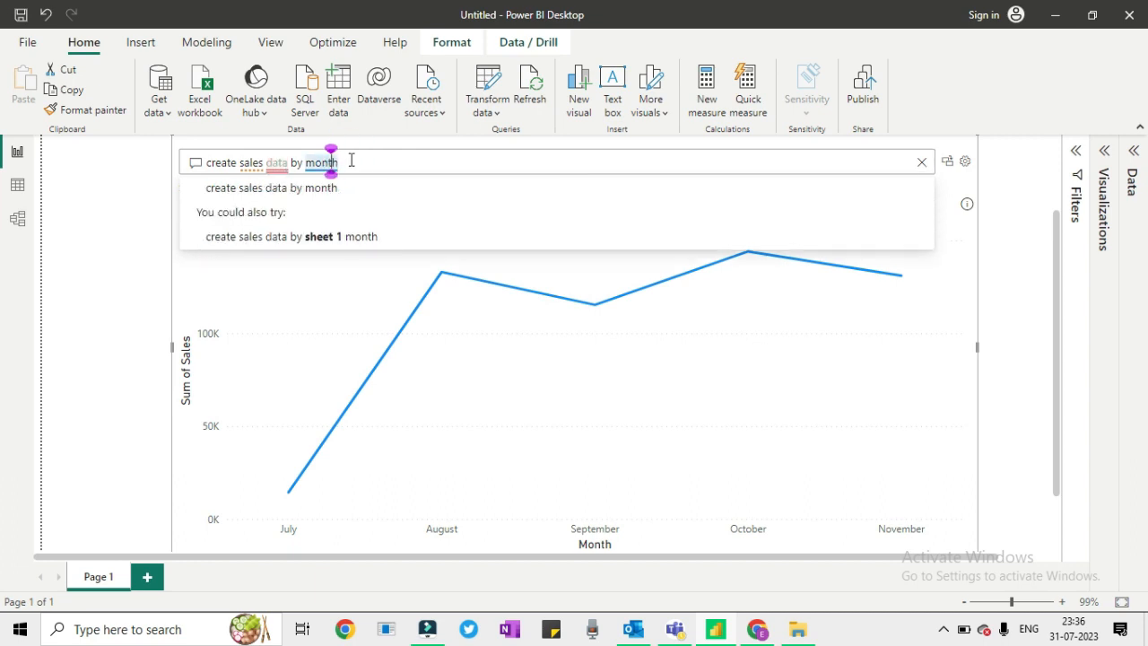
key(Left)
key(Left)
key(Left)
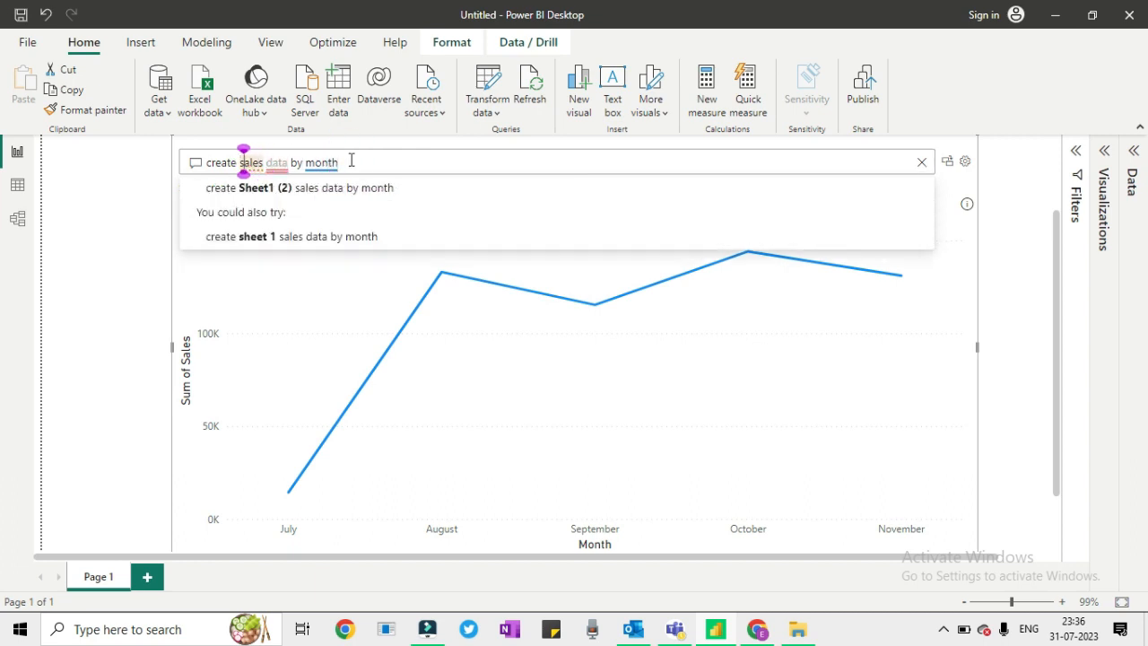
key(BackSpace)
key(BackSpace)
key(BackSpace)
key(BackSpace)
key(BackSpace)
key(BackSpace)
key(BackSpace)
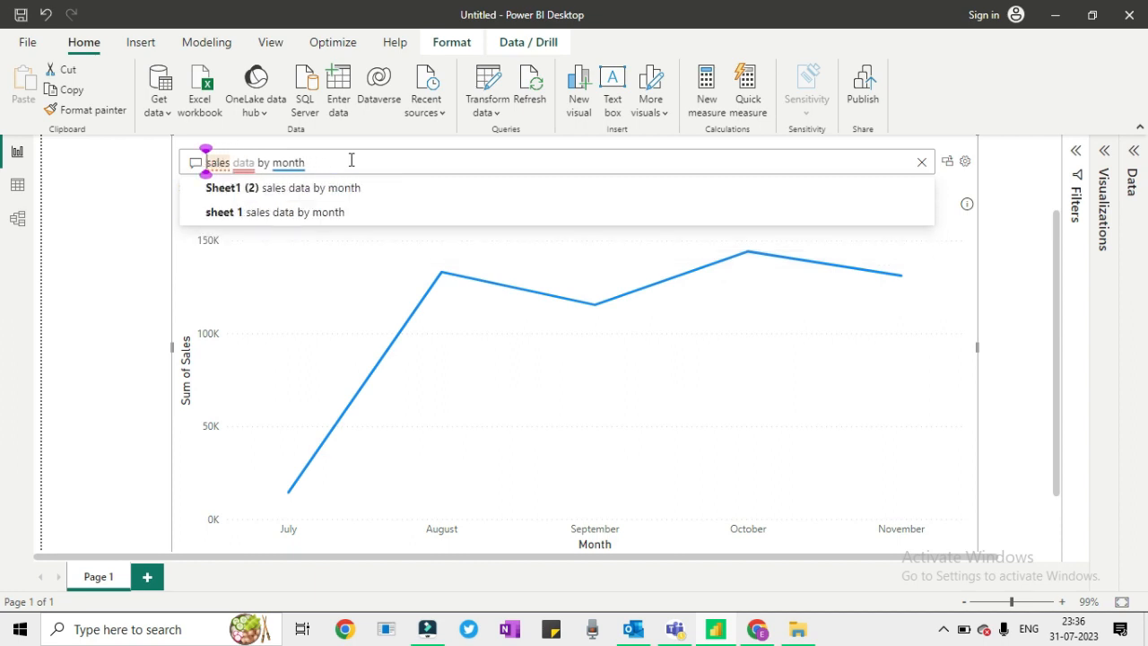
- Remove the word "data" so the Q&A question reads "sales by month"
click(256, 162)
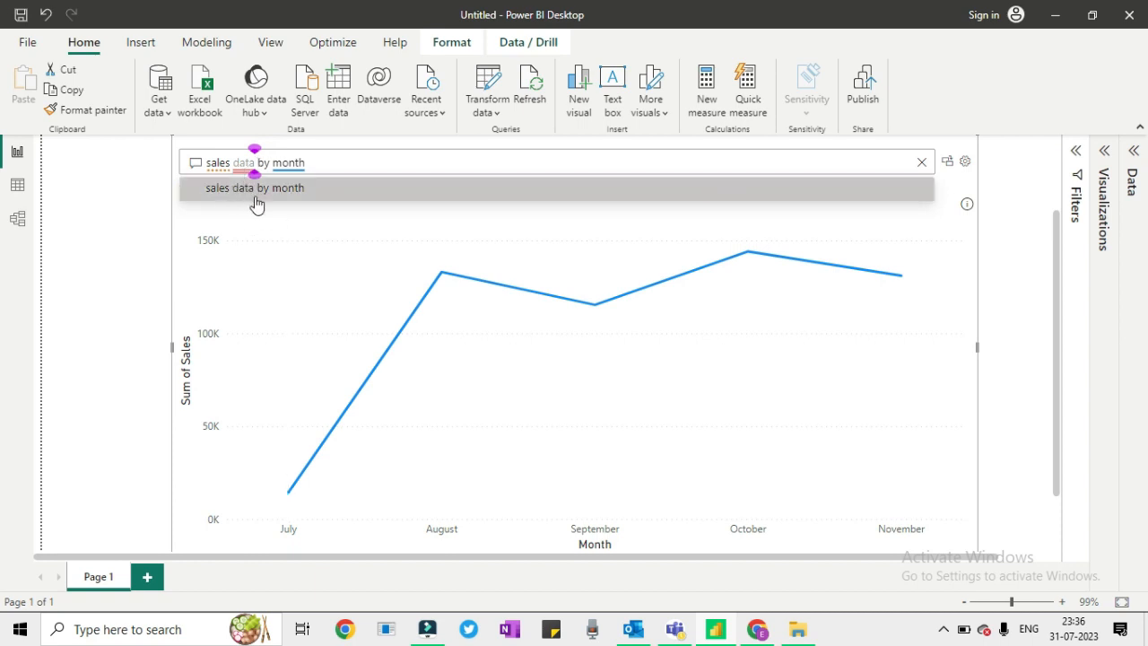
key(BackSpace)
key(BackSpace)
key(BackSpace)
key(BackSpace)
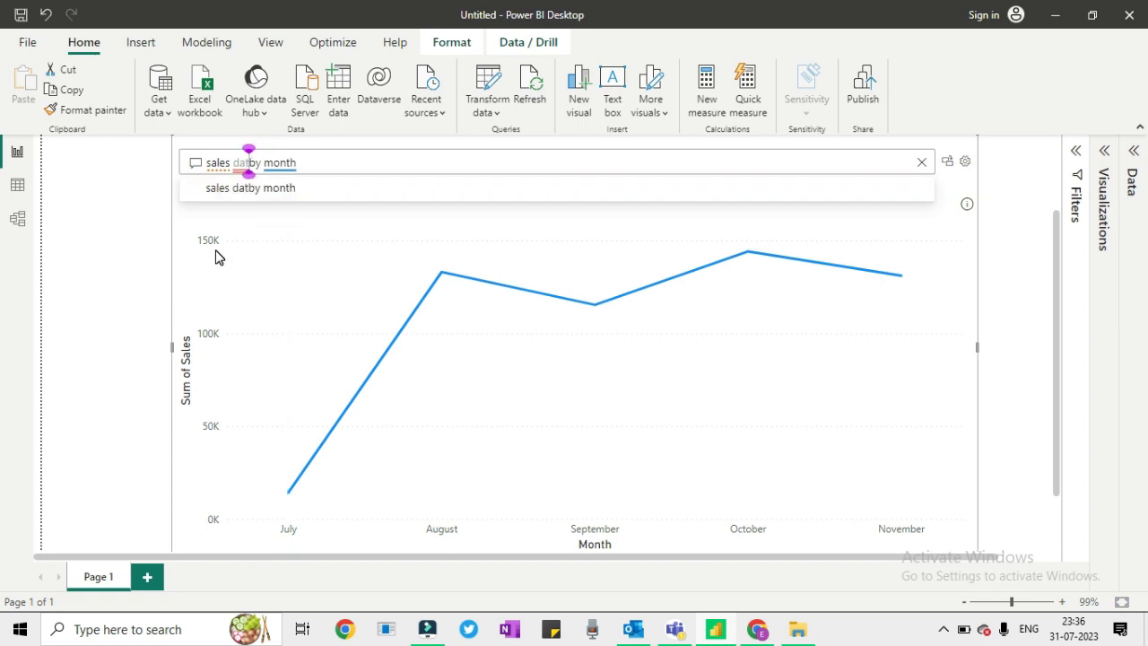
key(BackSpace)
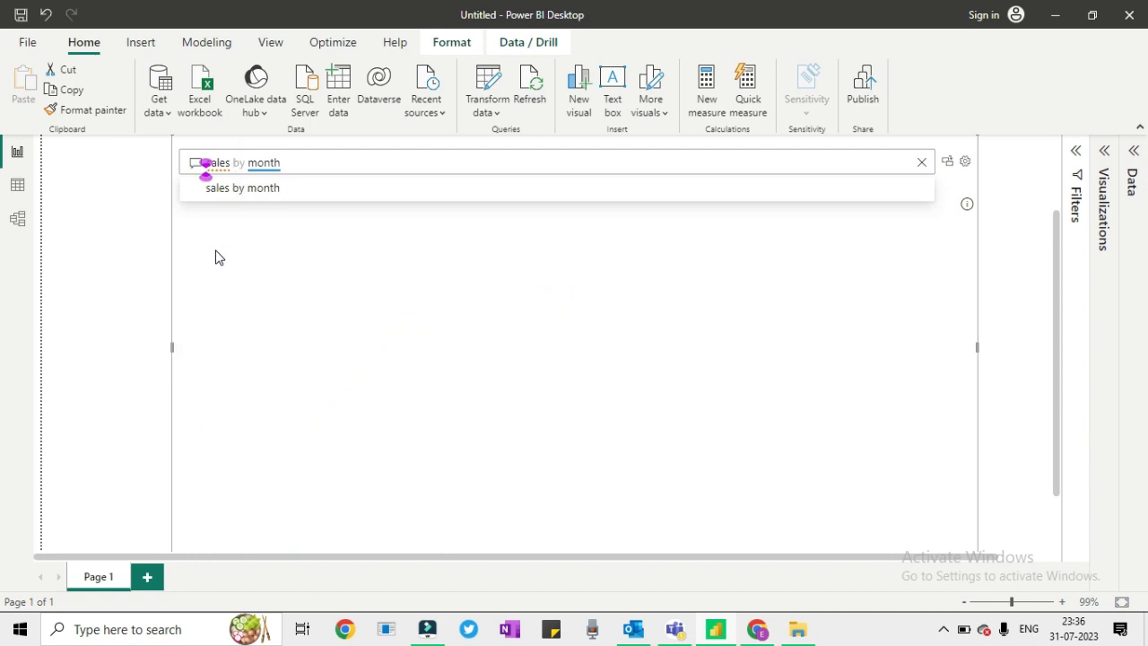
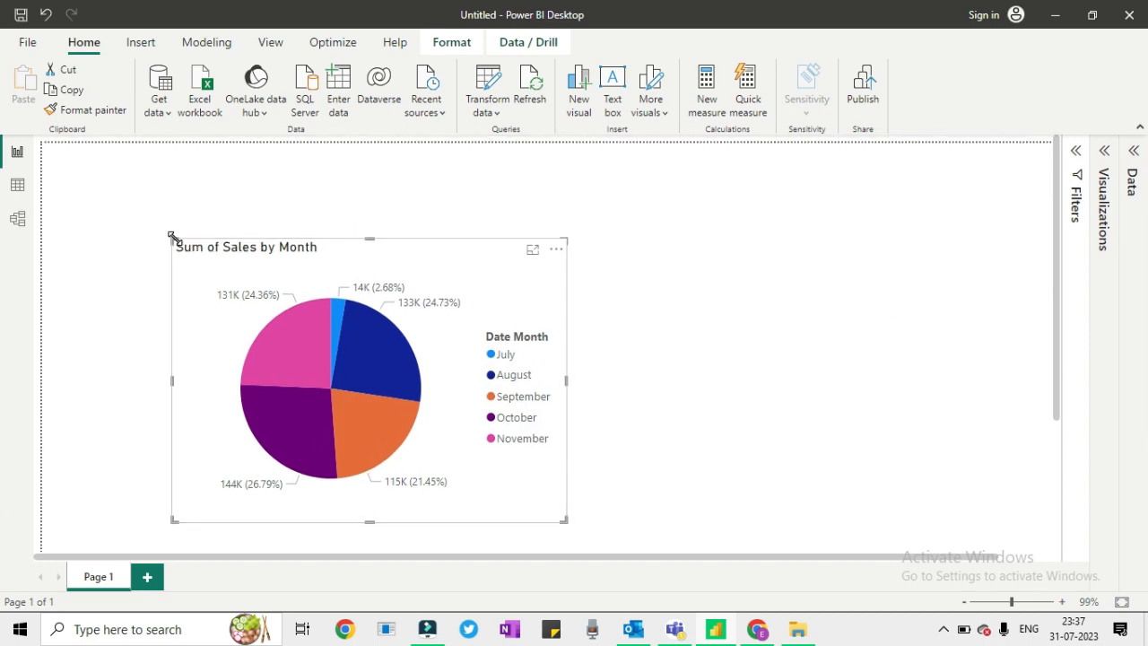
- Move and shrink the Sum of Sales by Month pie chart into the upper-left corner of the report page
drag(170, 238, 49, 150)
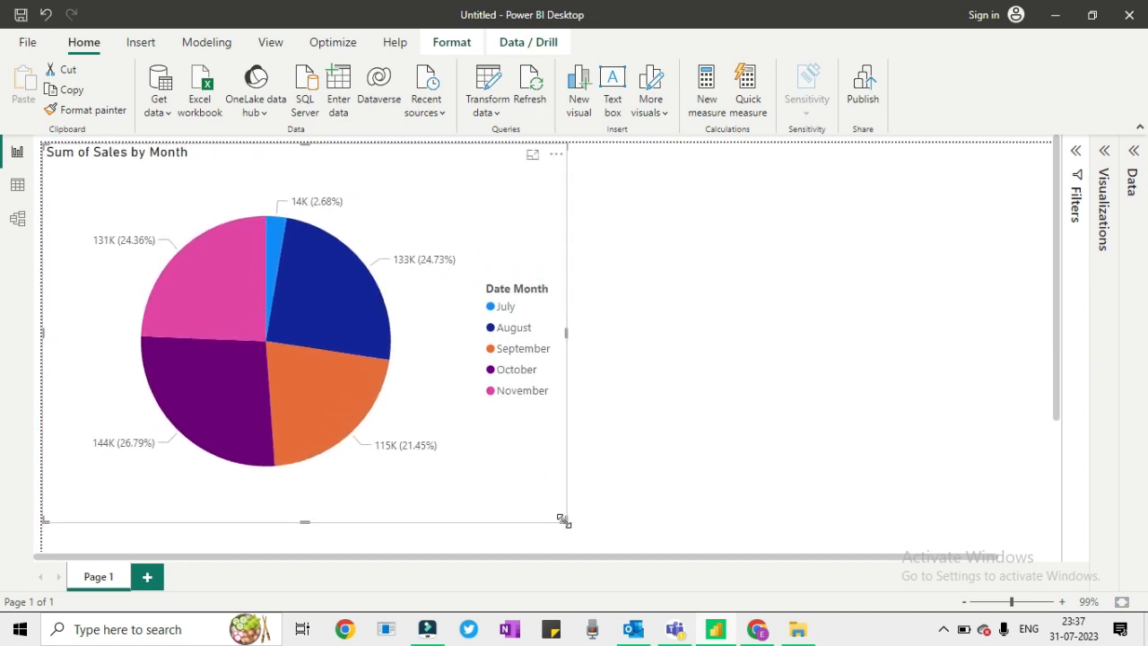
drag(564, 520, 307, 378)
click(440, 224)
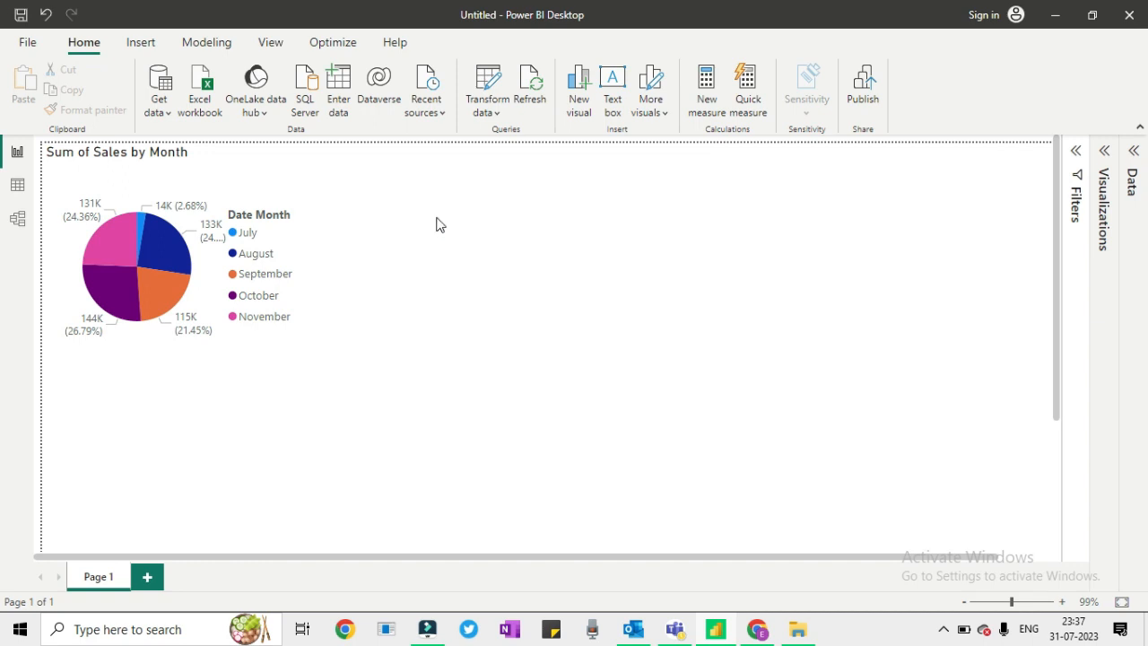
- Add a second Q&A visual beside the monthly pie chart and ask it "sales data by region"
double_click(401, 188)
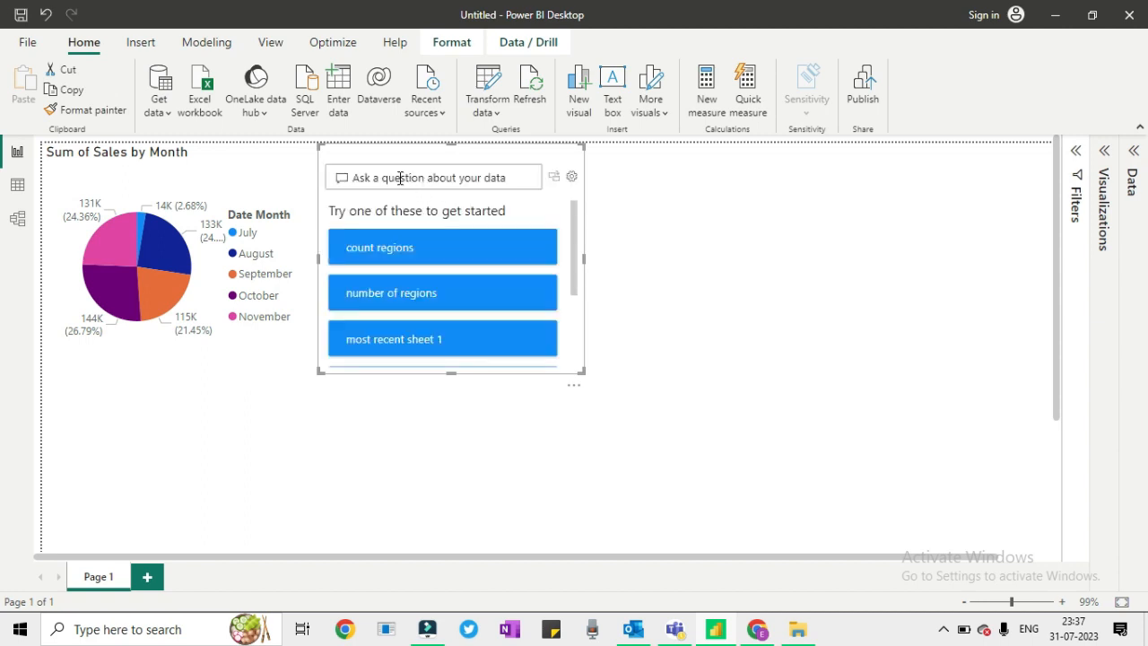
click(386, 176)
text(sales data)
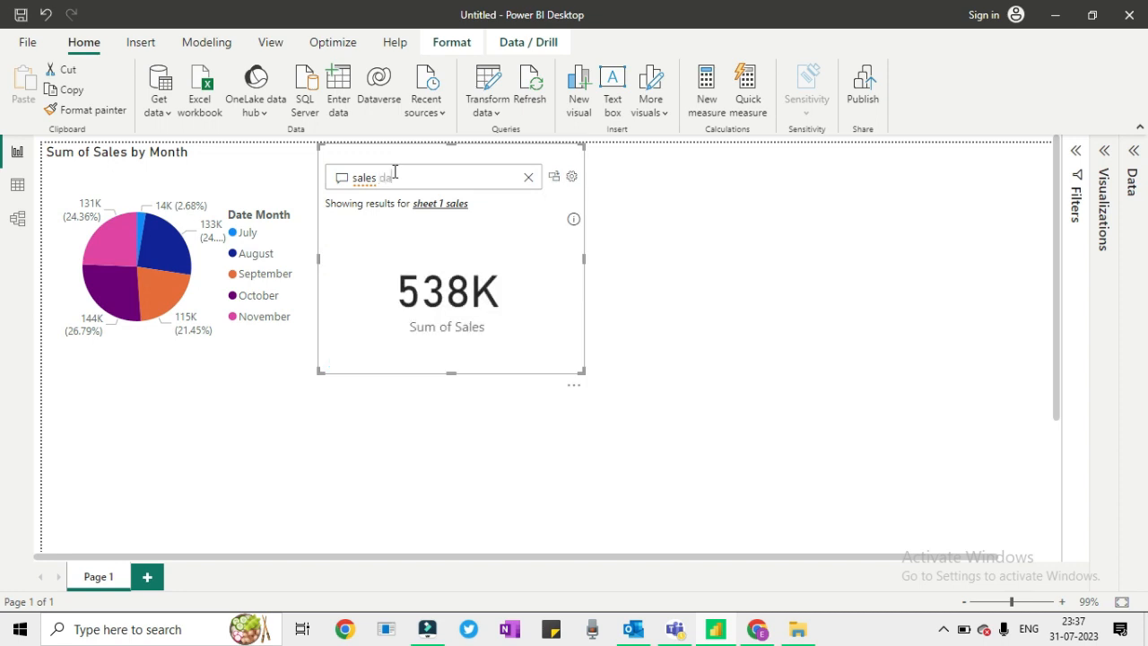
text( by re)
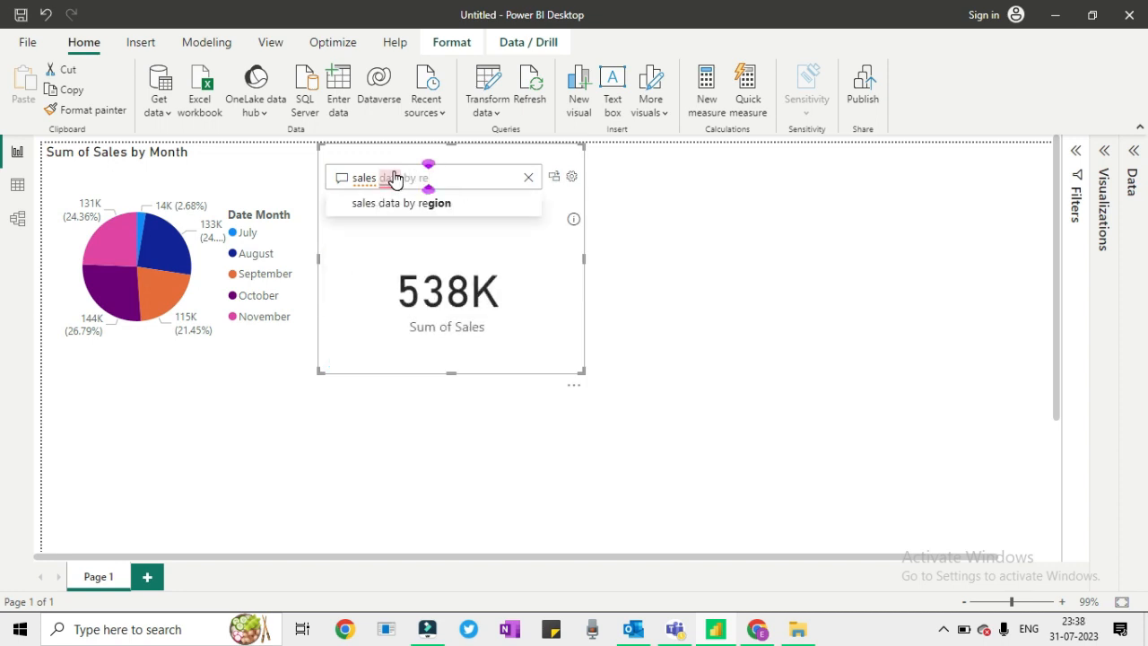
text(gion)
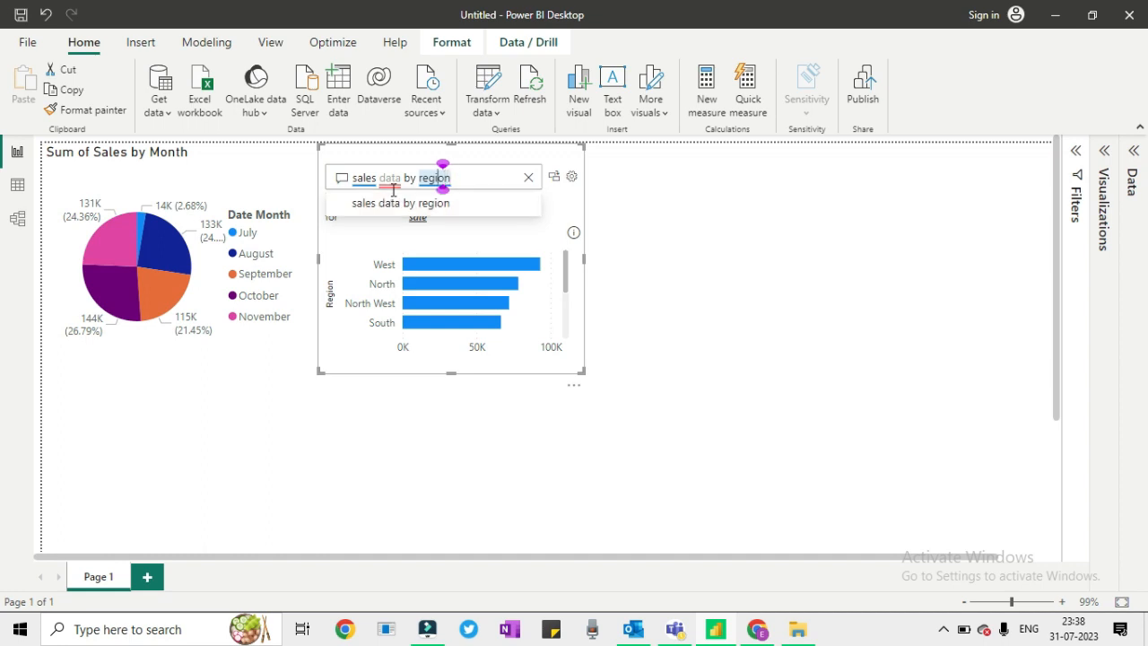
- Shorten the second question to "sales by region" and read the sum of sales for the South and West bars
click(393, 184)
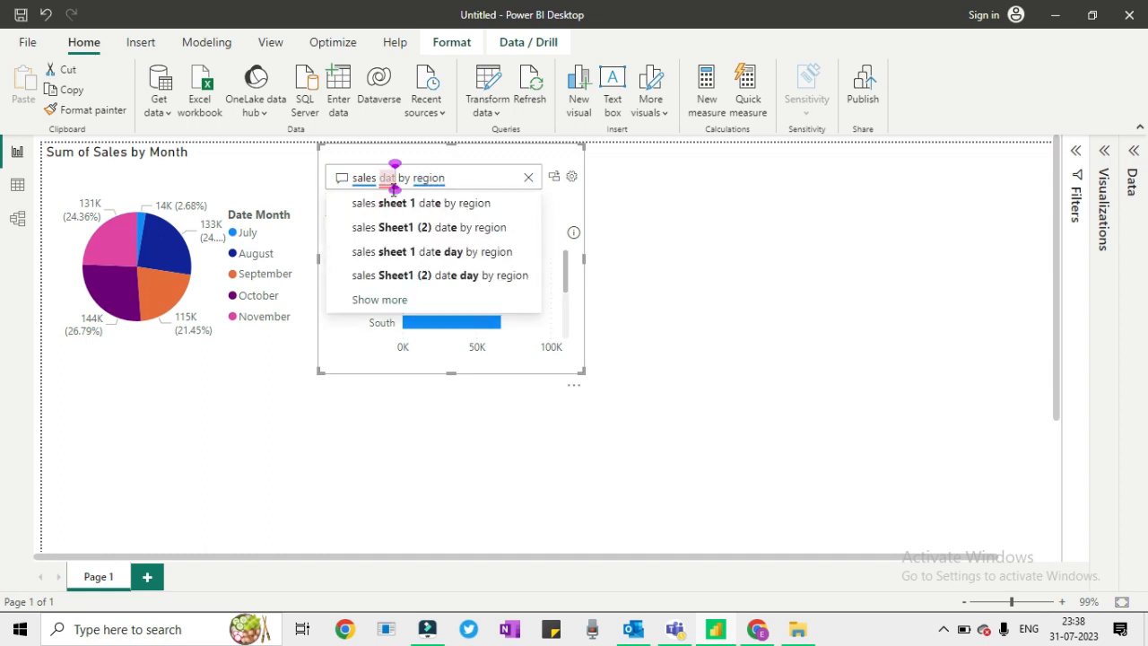
key(BackSpace)
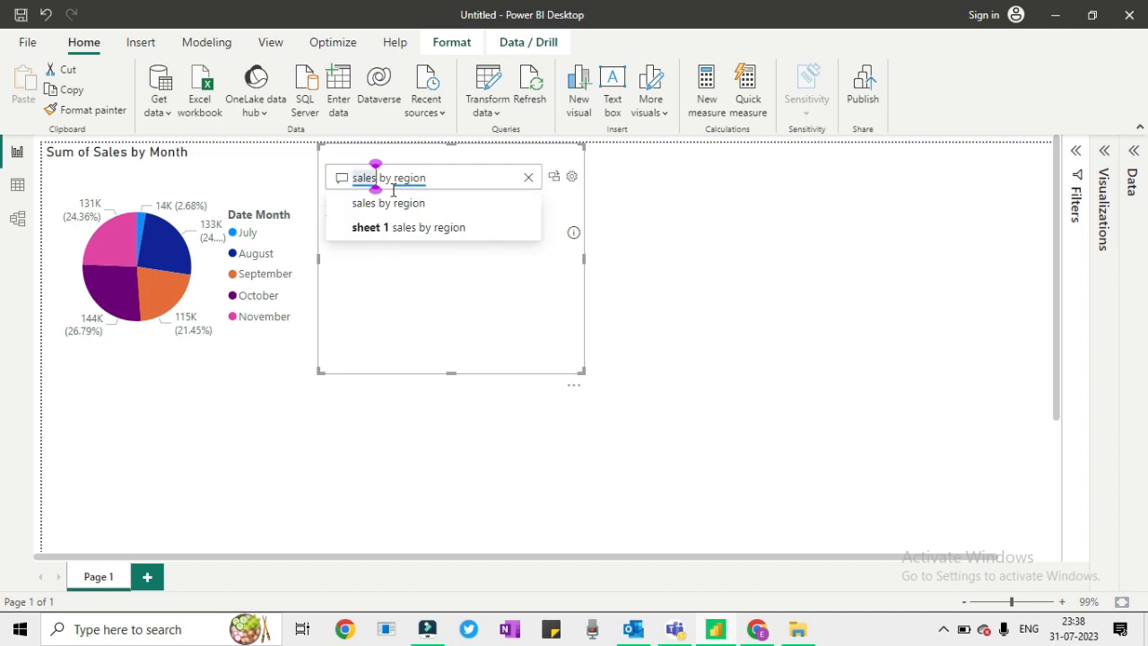
click(457, 187)
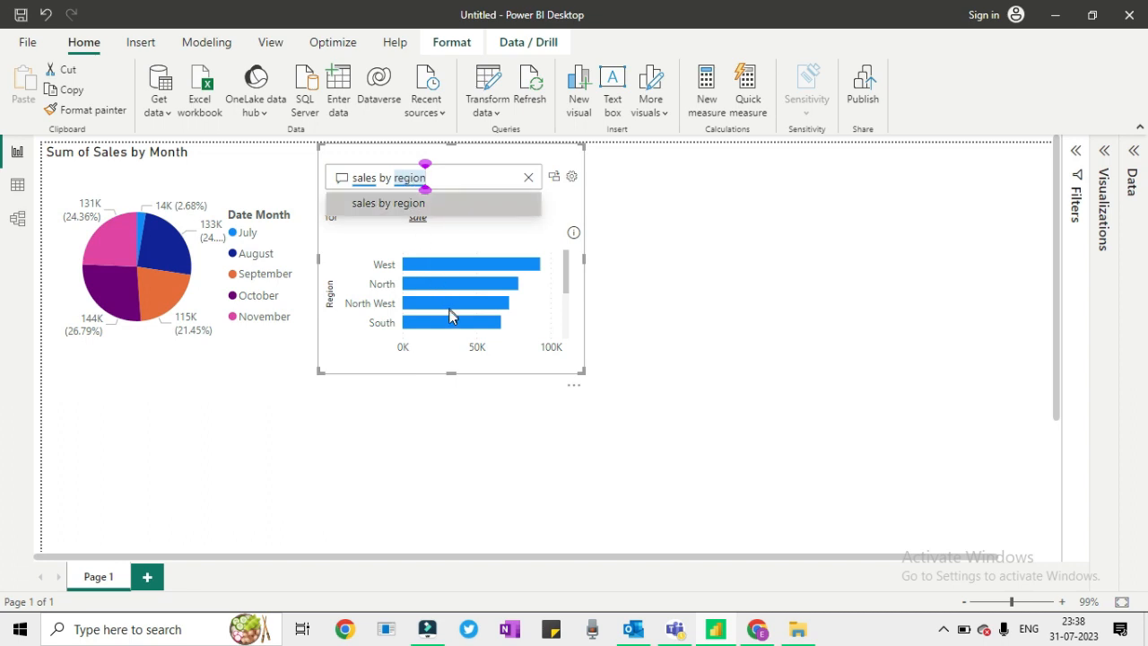
mouse_move(453, 328)
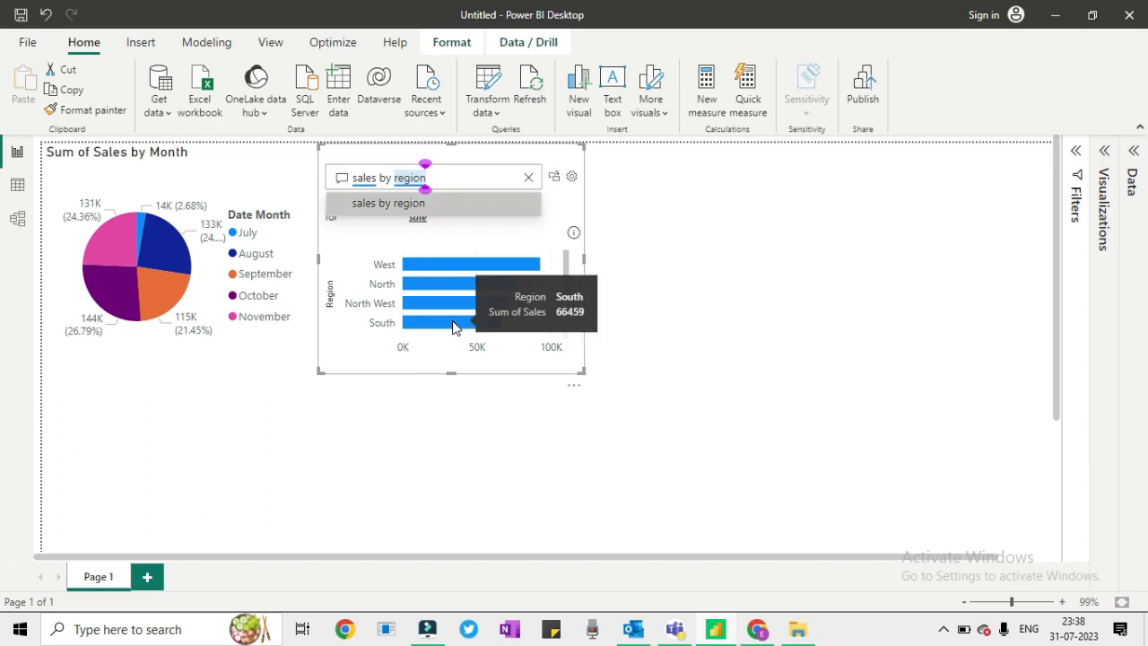
mouse_move(454, 260)
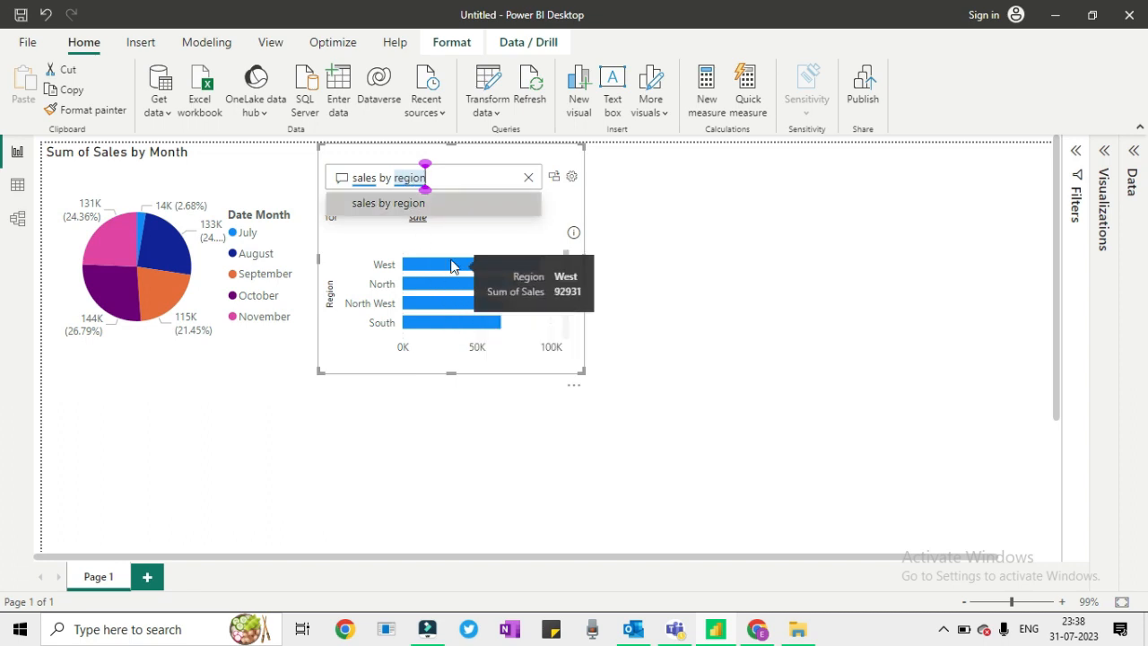
- Extend the region question to "sales by region in pie chart"
click(454, 177)
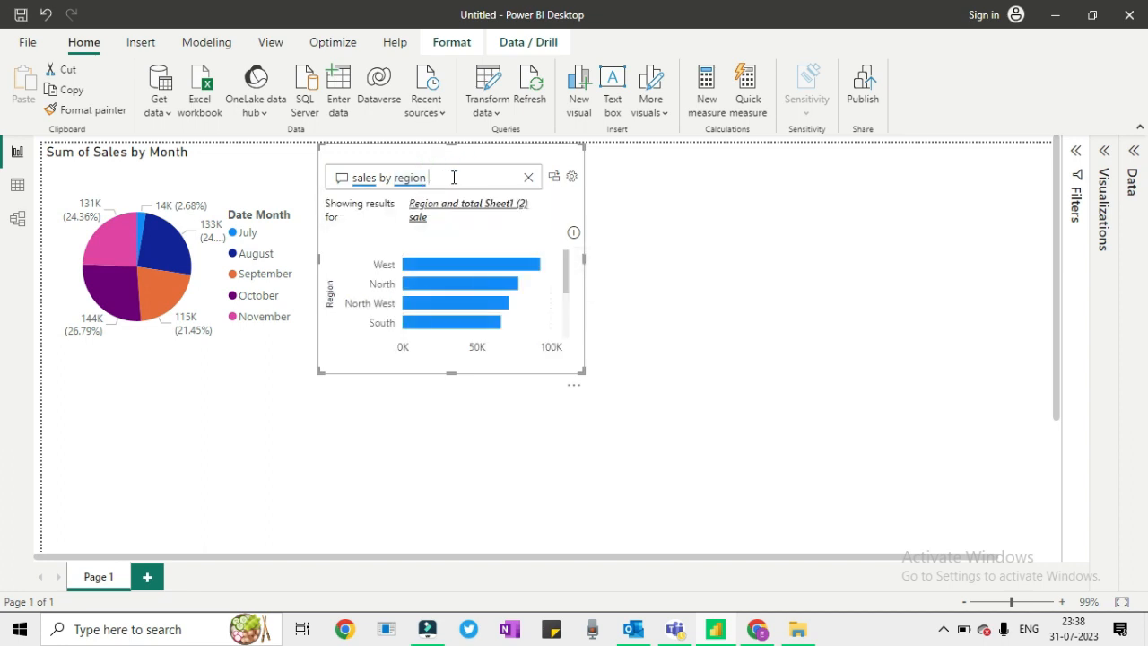
text(n)
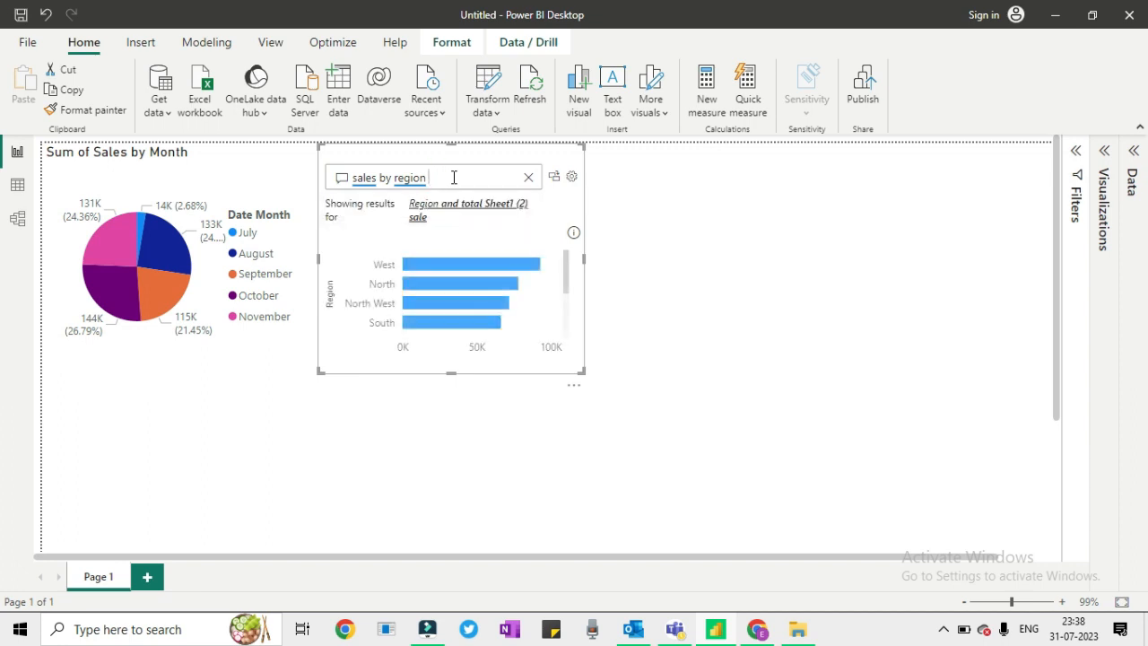
text( pi chart)
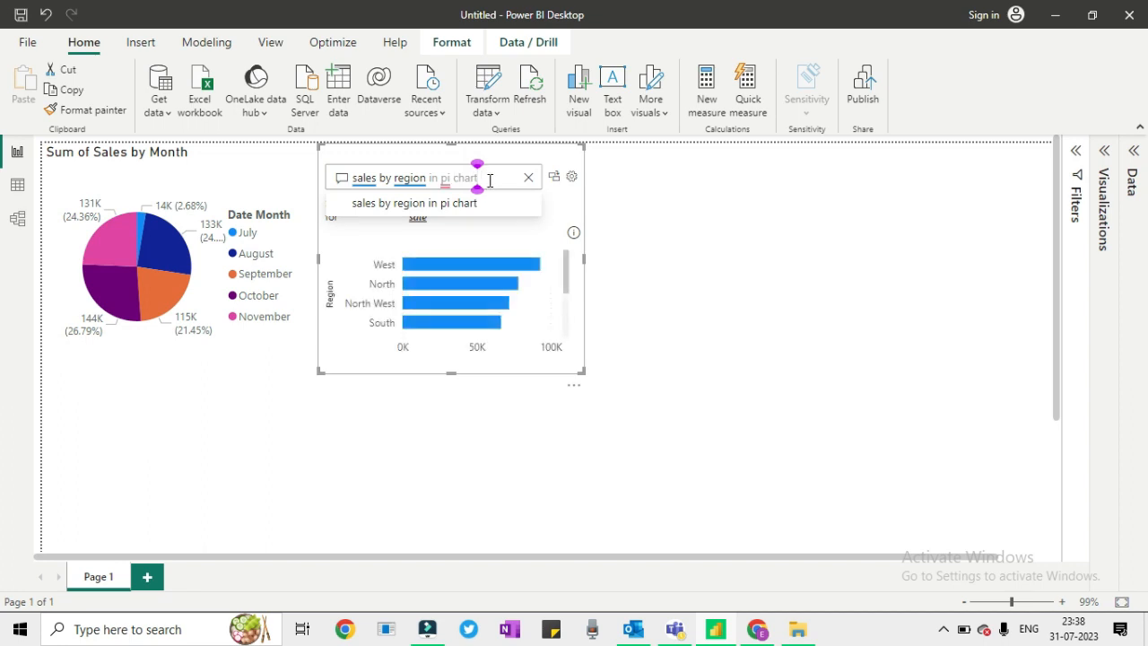
click(447, 186)
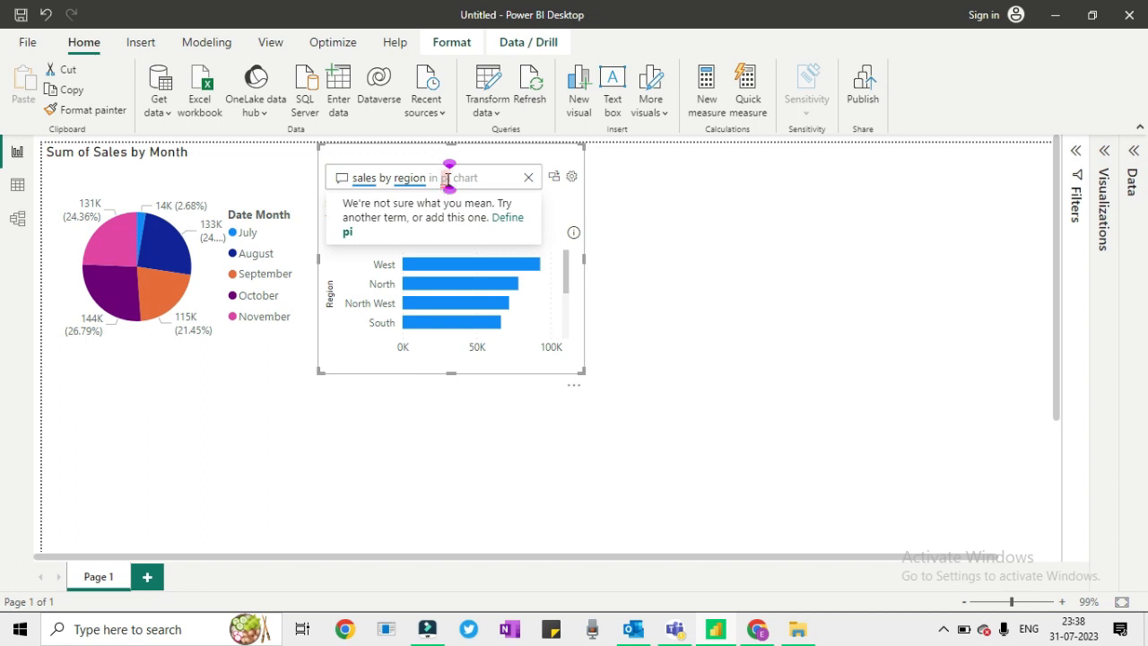
text(e chart)
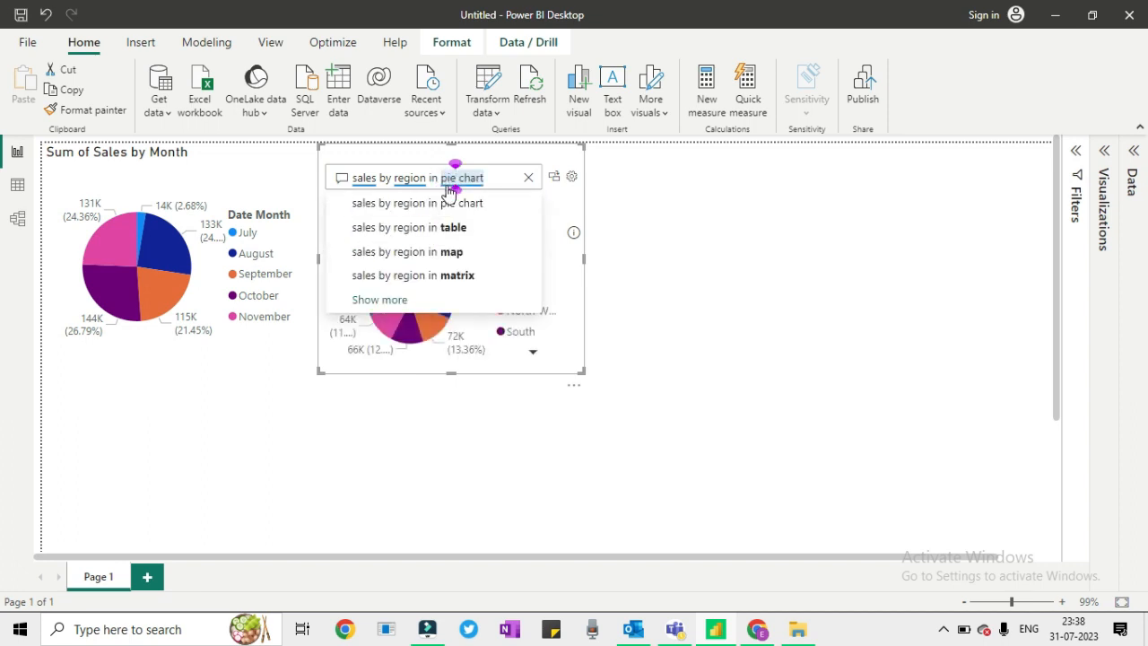
click(451, 204)
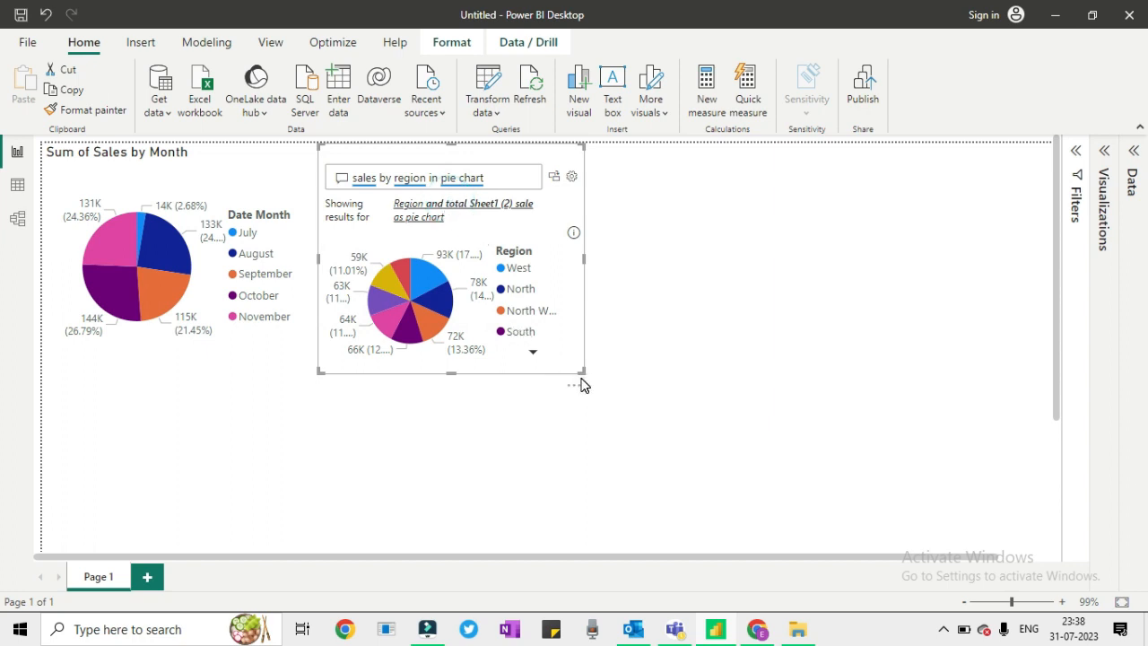
- Turn the region Q&A result into a standard pie chart visual and size it to fit beside the monthly chart
drag(581, 371, 803, 486)
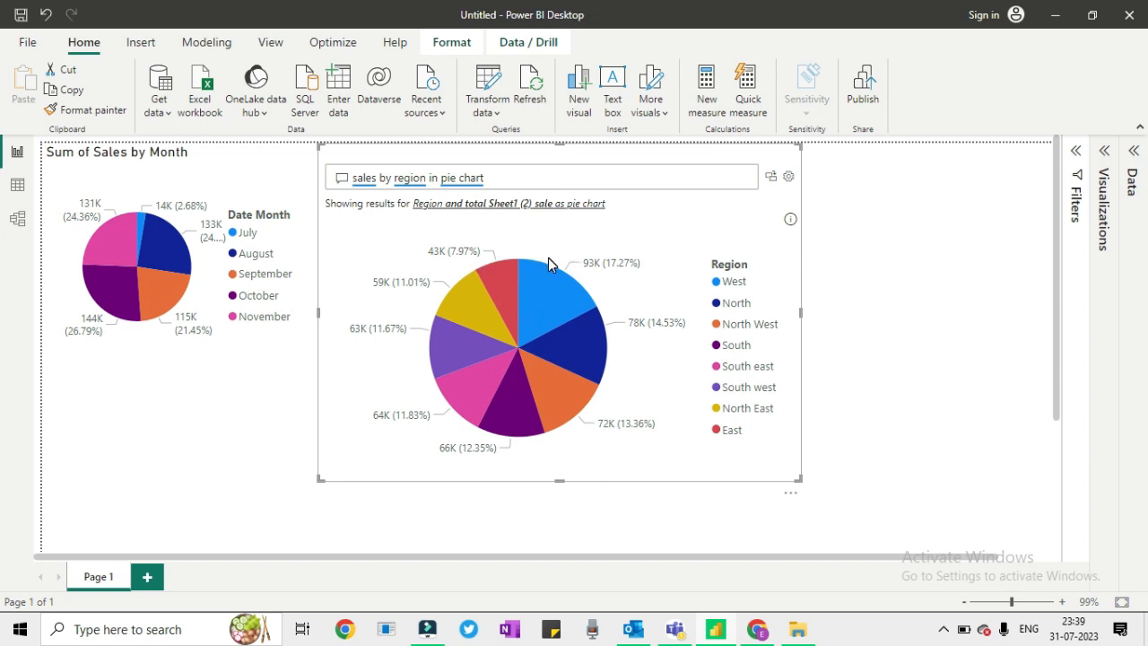
click(771, 183)
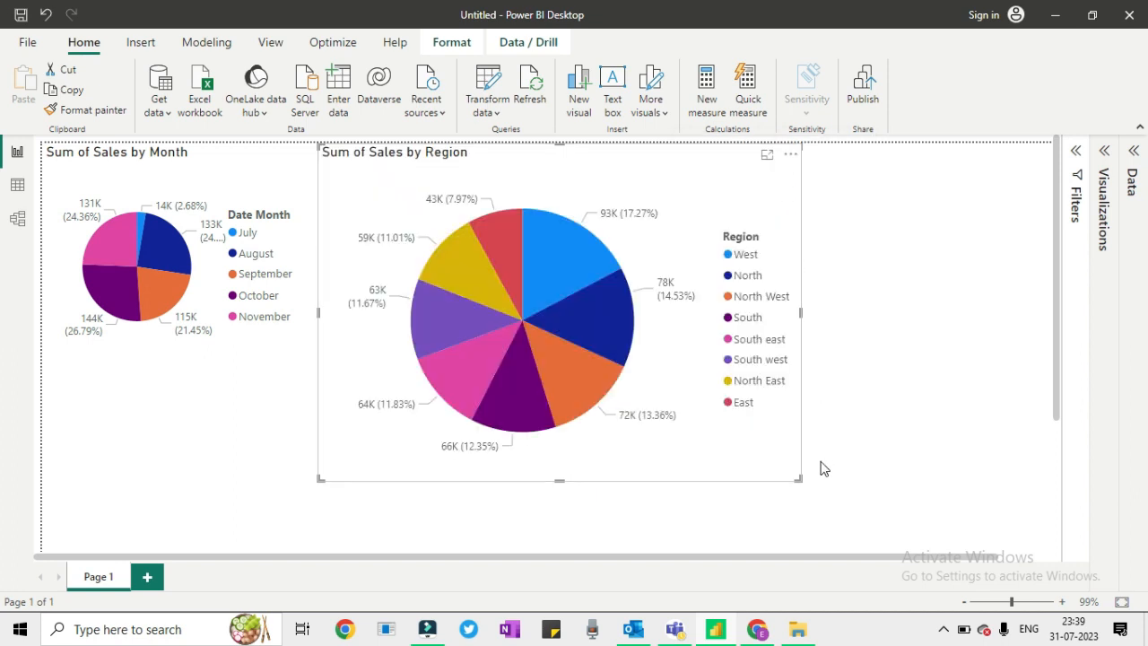
drag(799, 479, 687, 373)
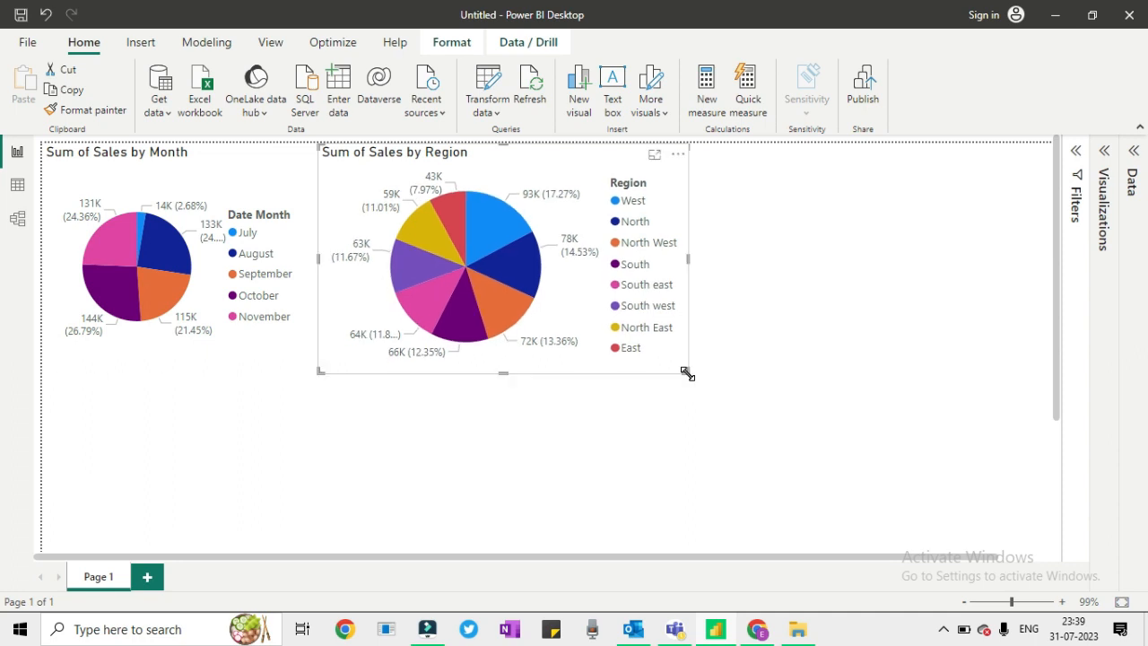
click(745, 184)
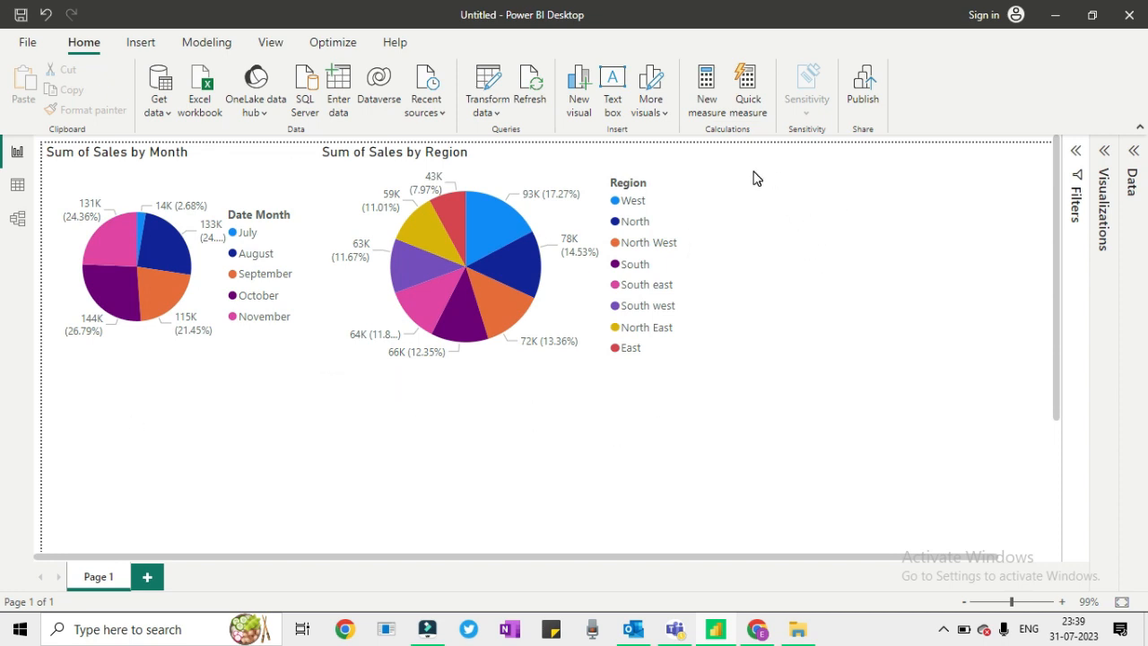
- Add a third Q&A visual beside the region pie chart and ask it "sales by department"
double_click(753, 177)
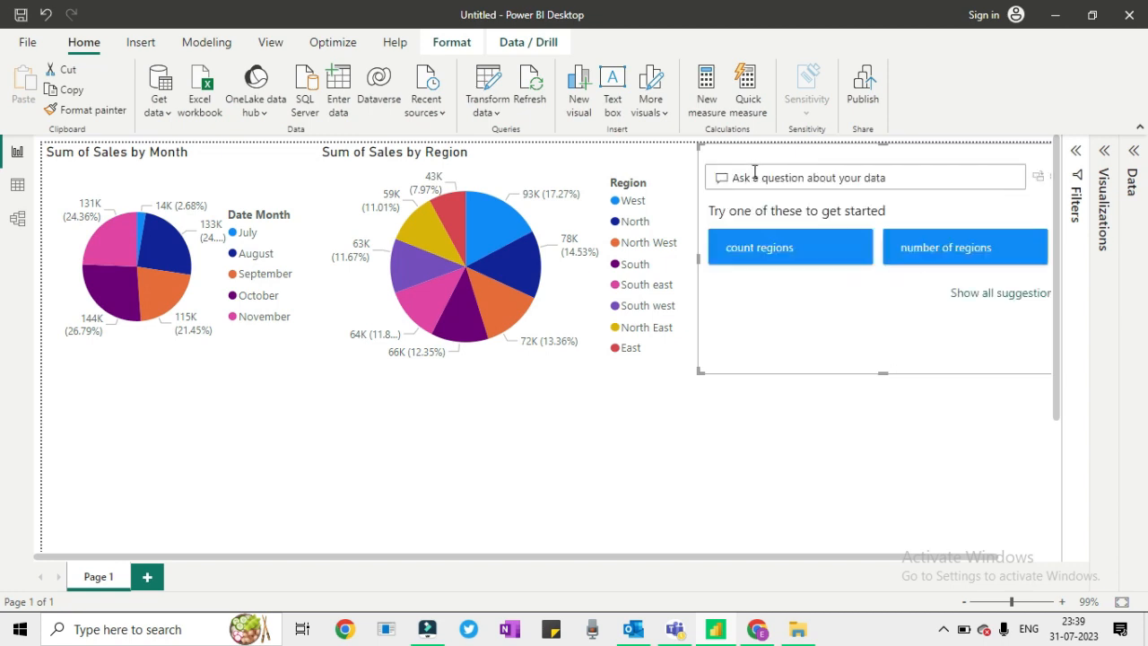
click(769, 180)
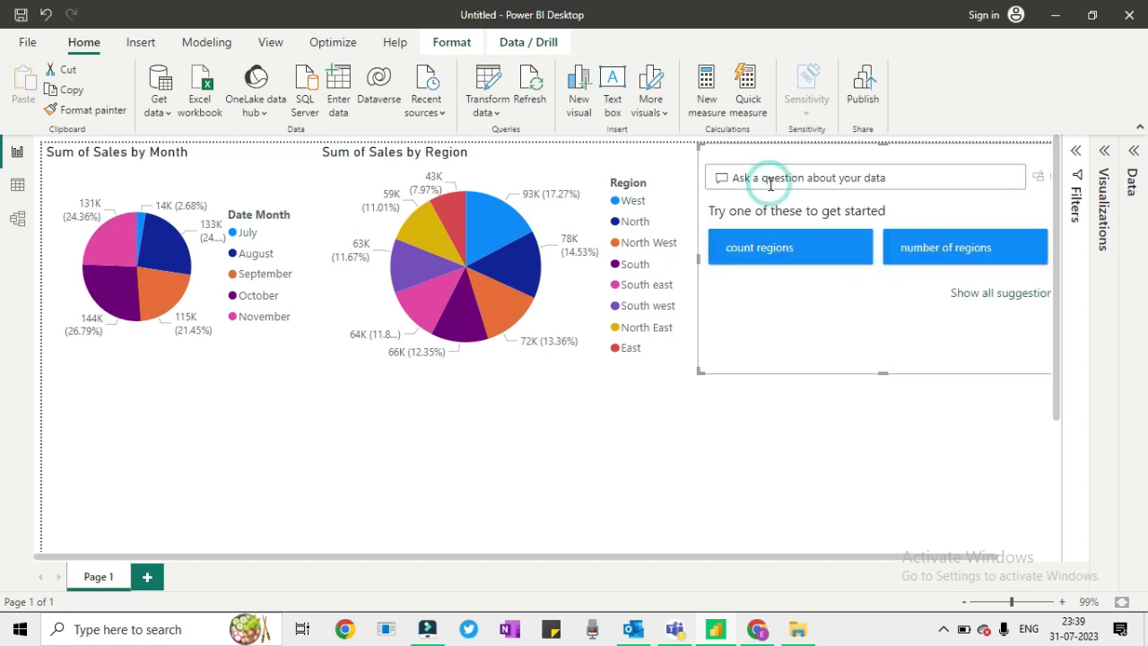
click(790, 176)
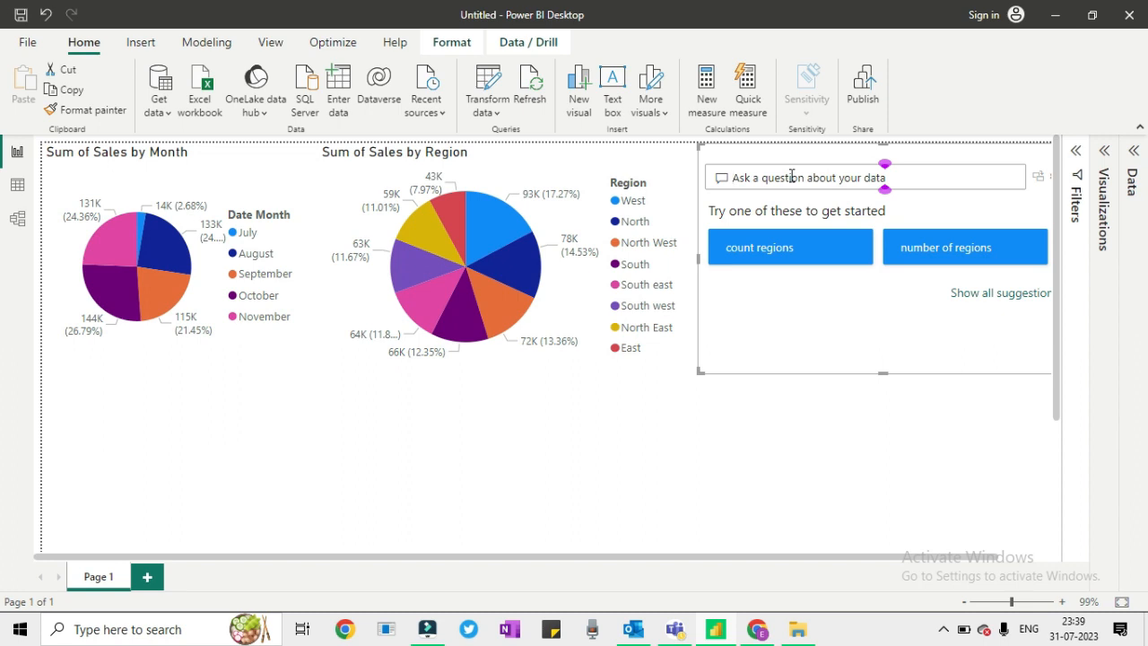
text(sal)
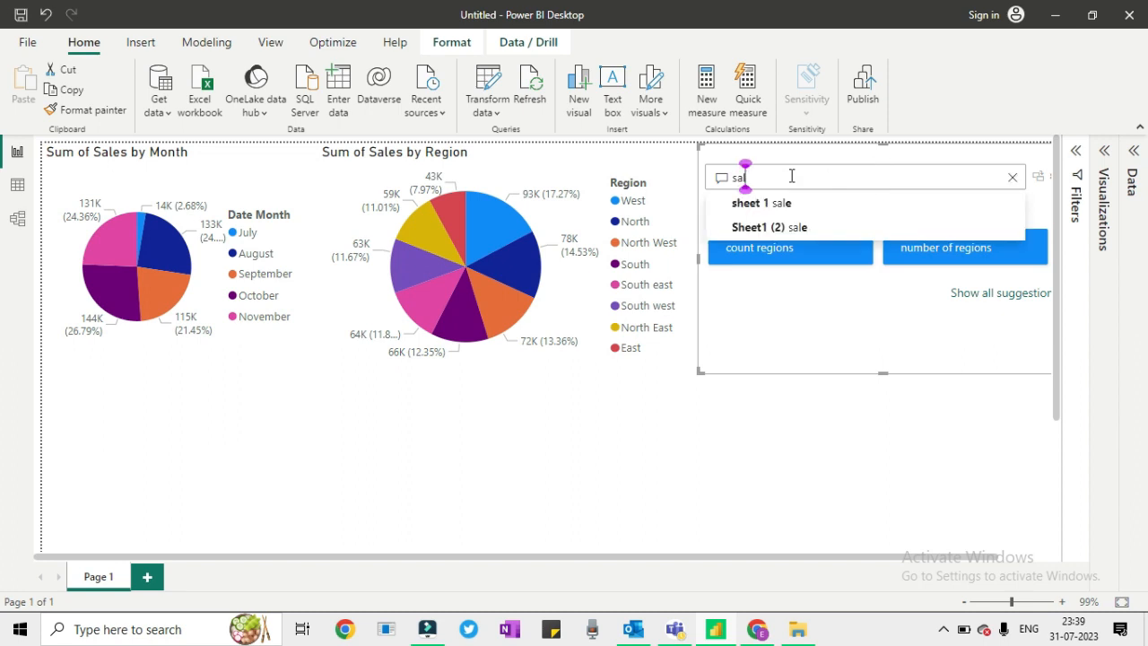
text(es by depart)
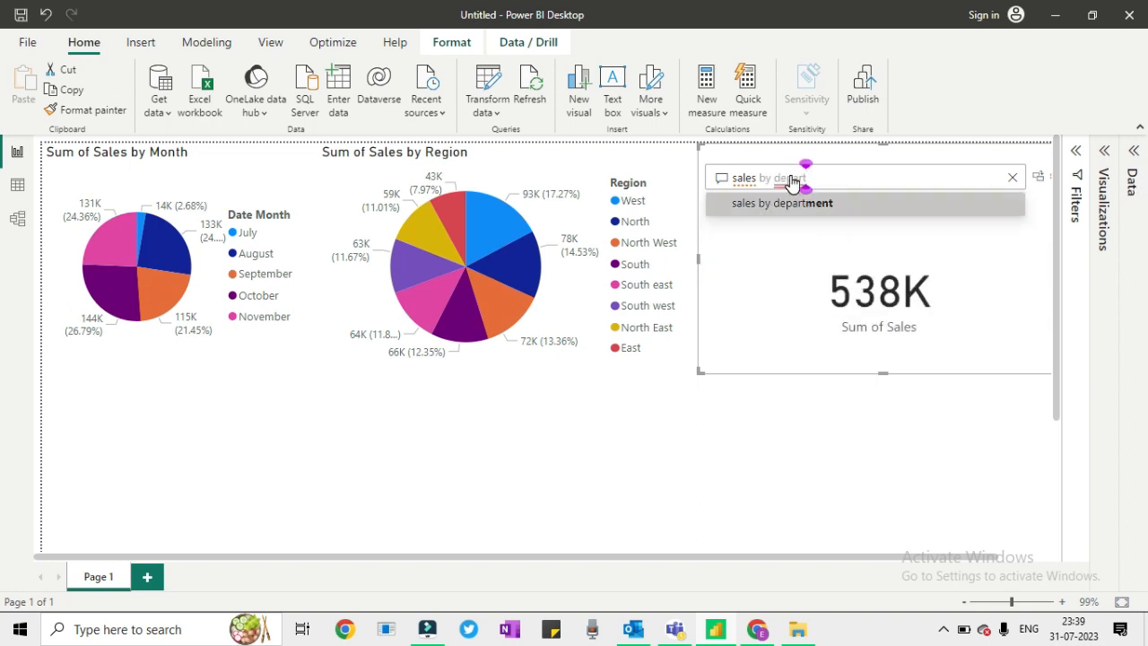
text(ment)
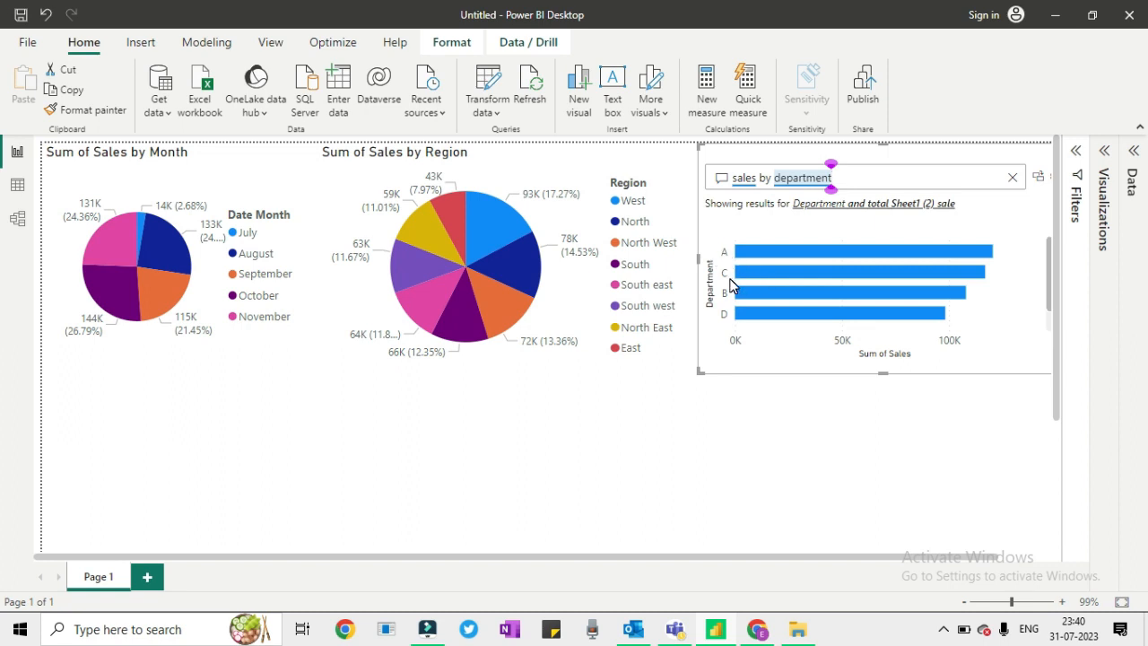
- Extend the department question to "sales by department in pie chart"
click(855, 177)
click(854, 176)
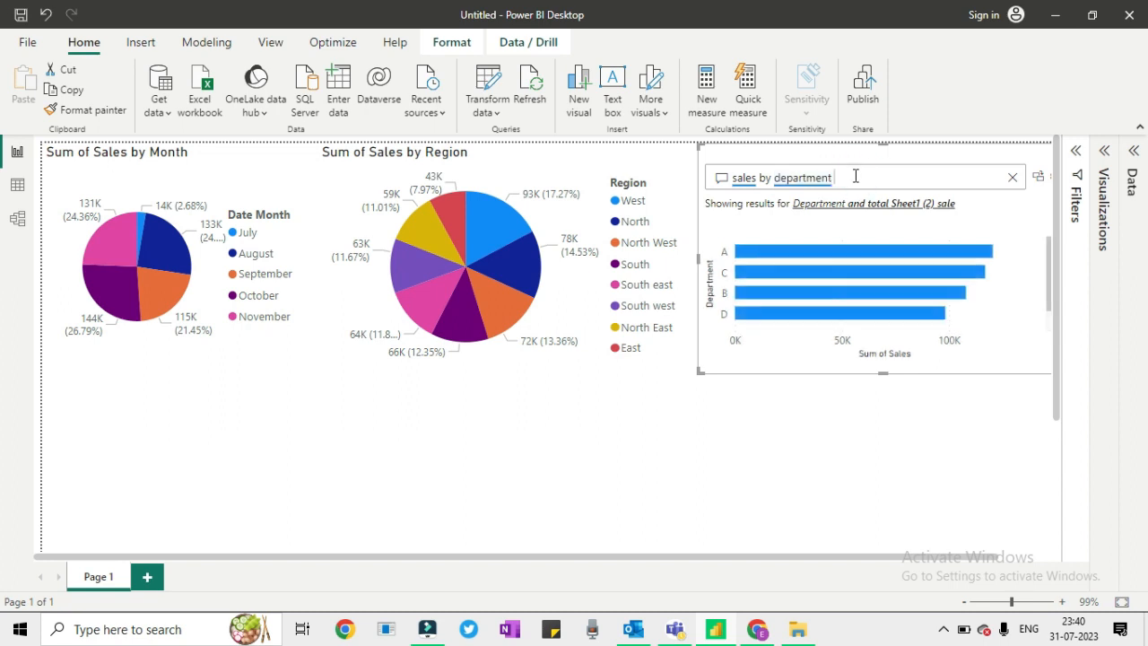
text(in pe)
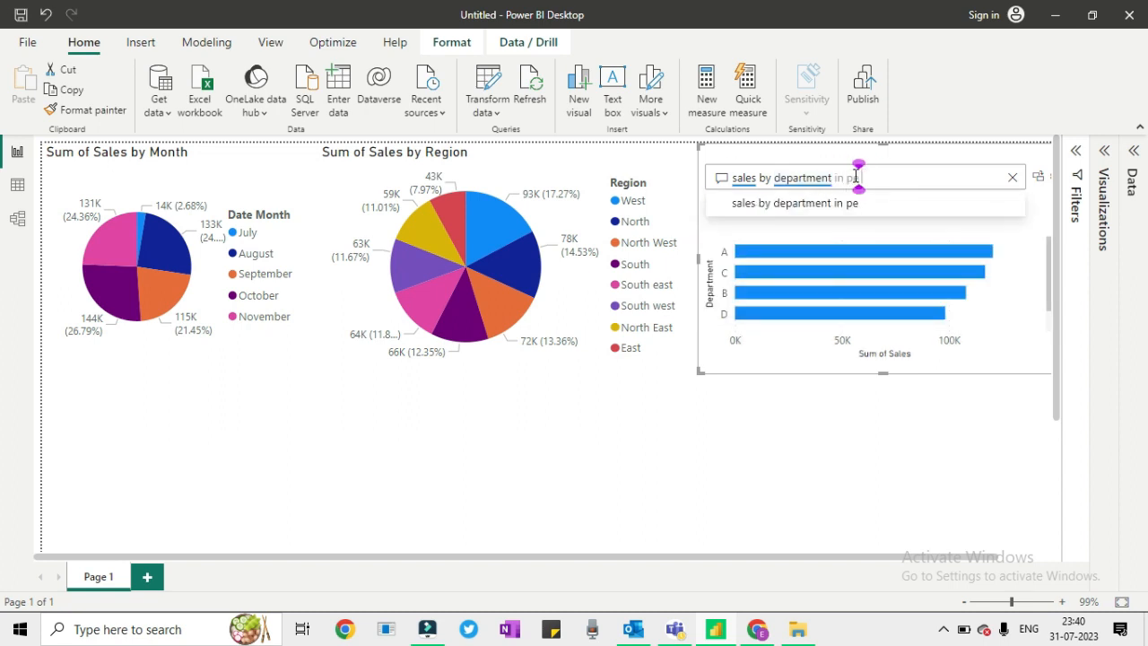
text( chart)
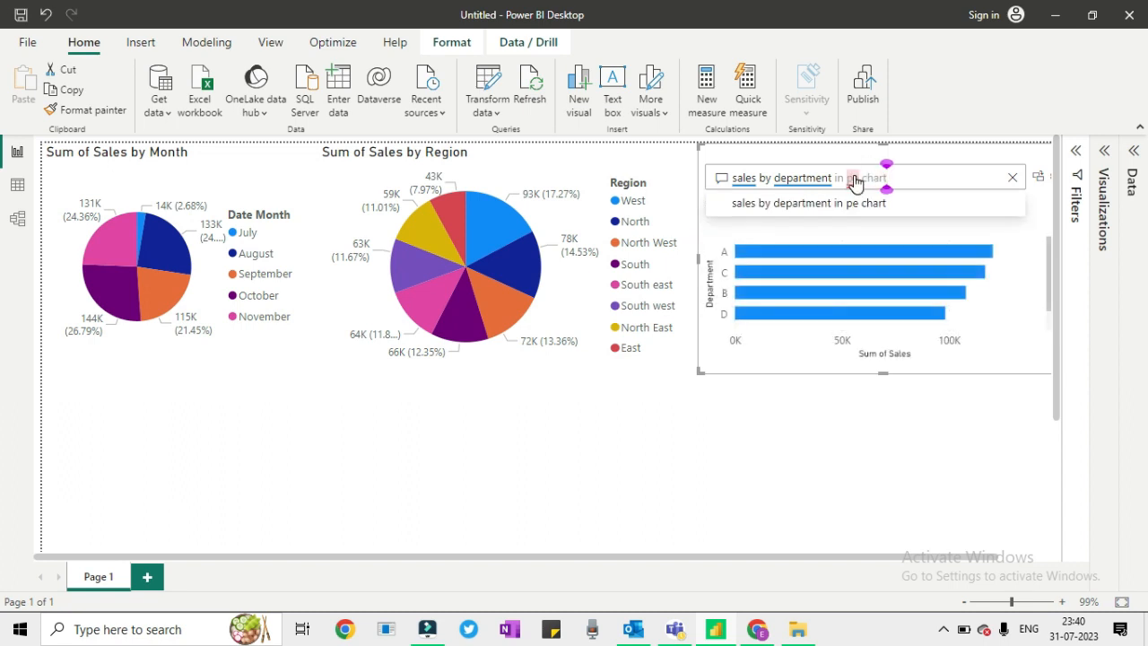
click(855, 179)
text(i)
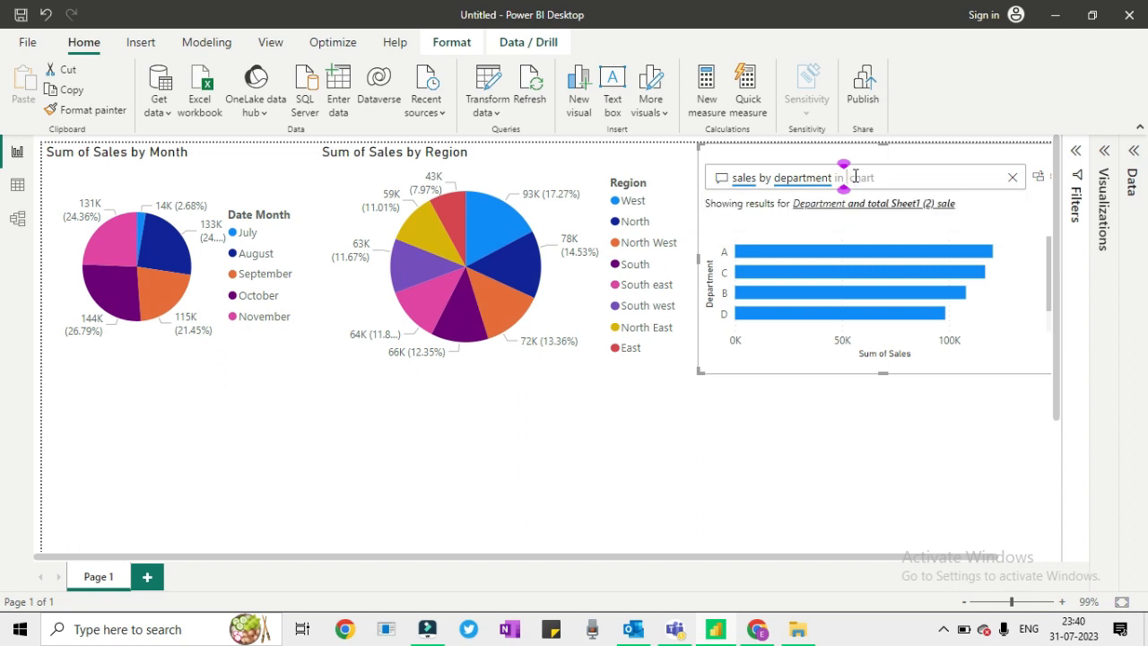
key(Return)
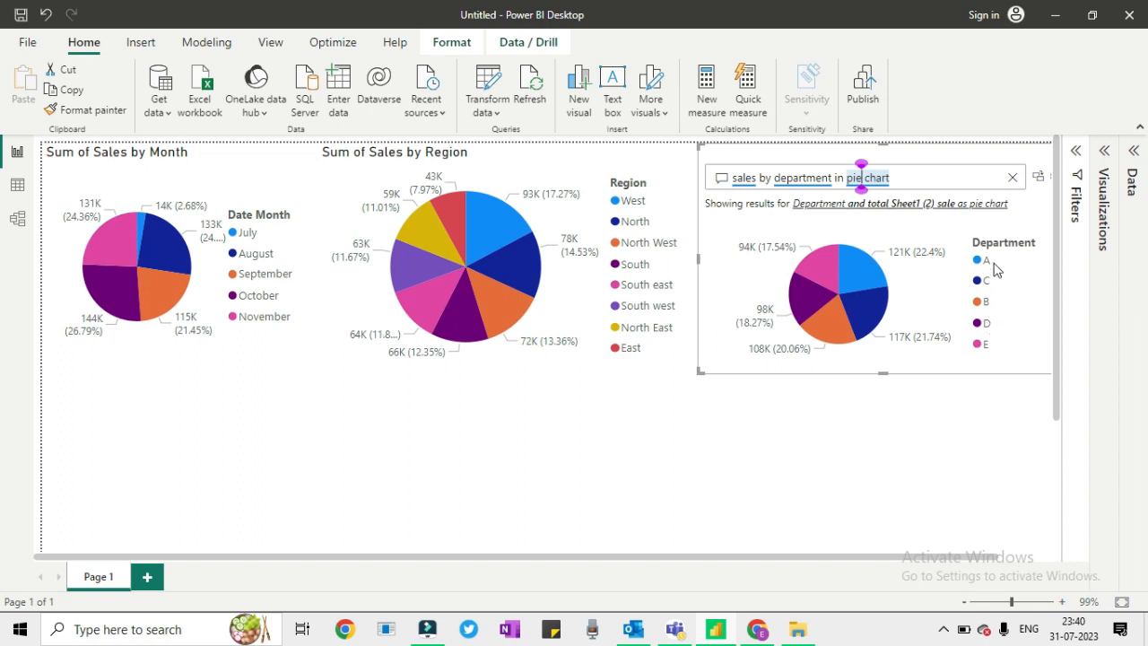
- Turn the department Q&A result into a standard pie chart visual and deselect it
mouse_move(875, 276)
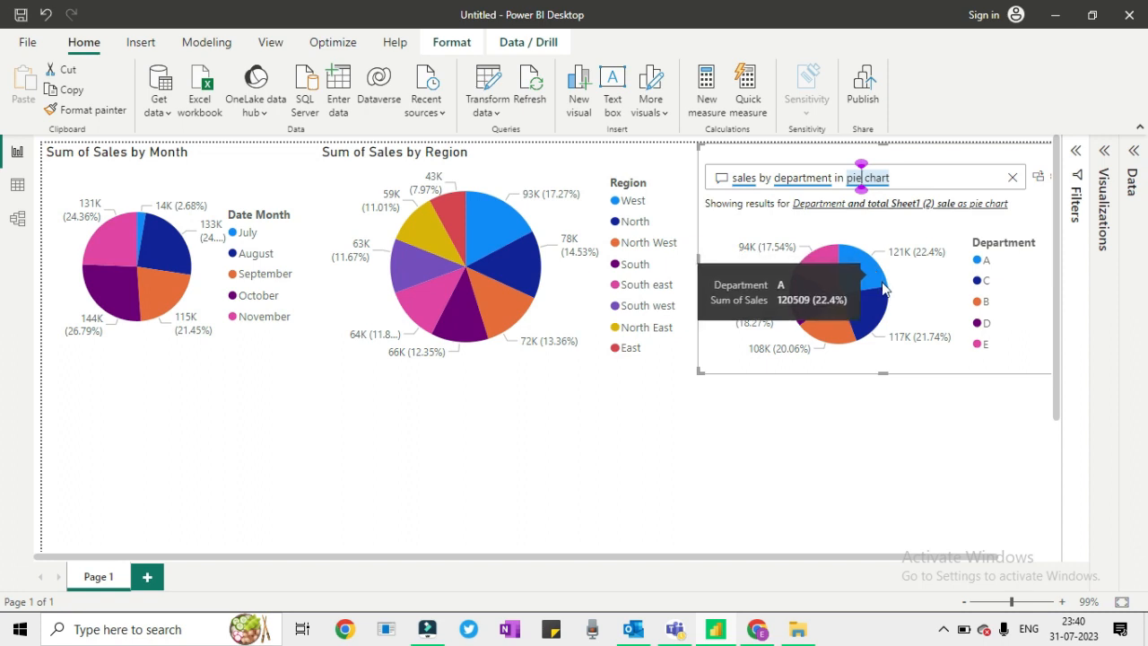
mouse_move(868, 325)
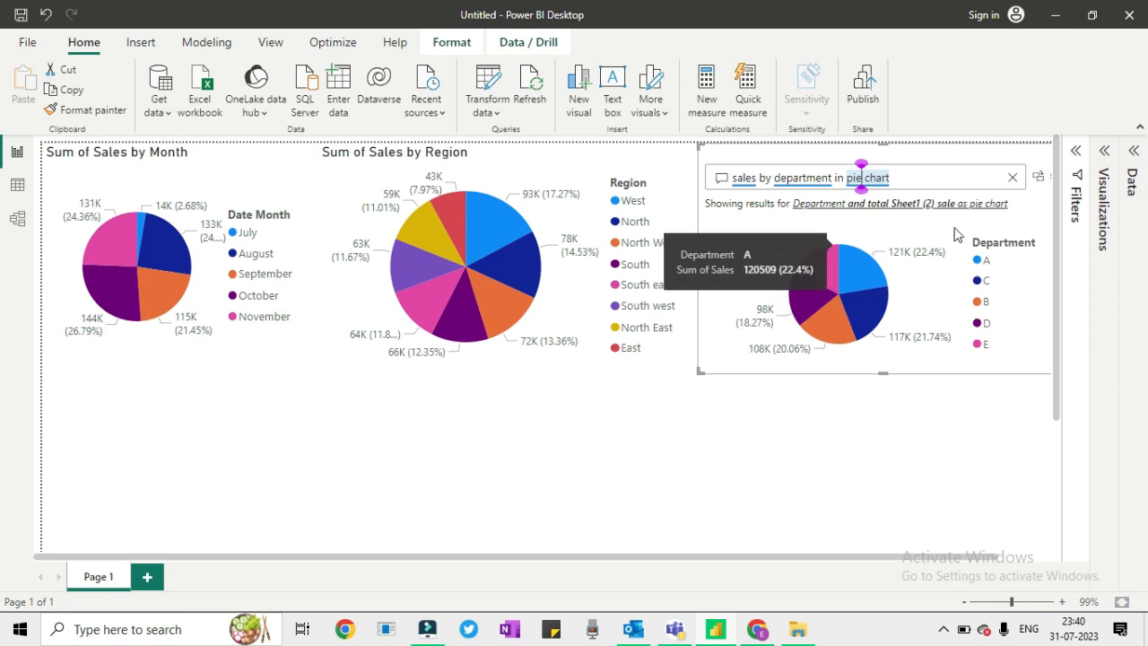
mouse_move(876, 278)
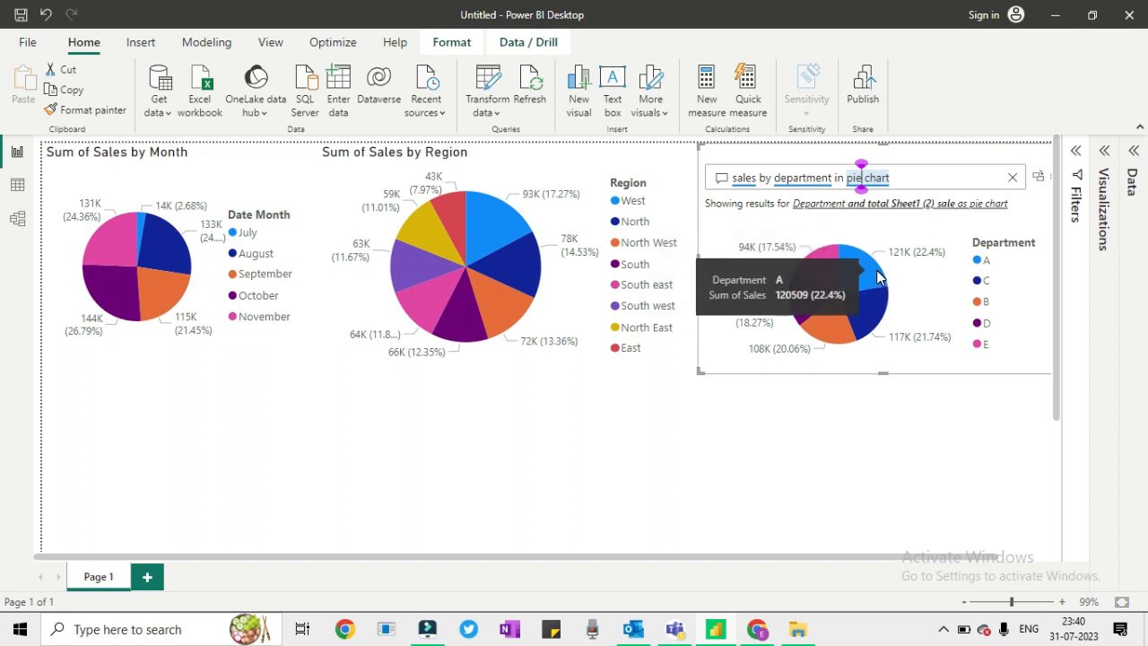
click(1039, 180)
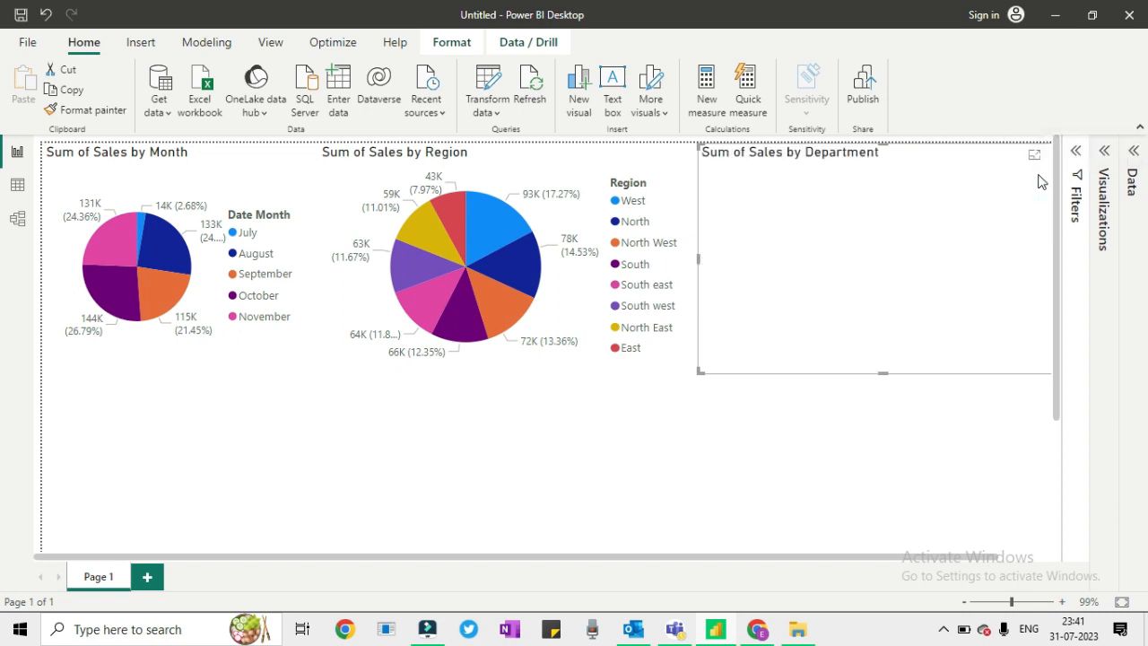
click(677, 418)
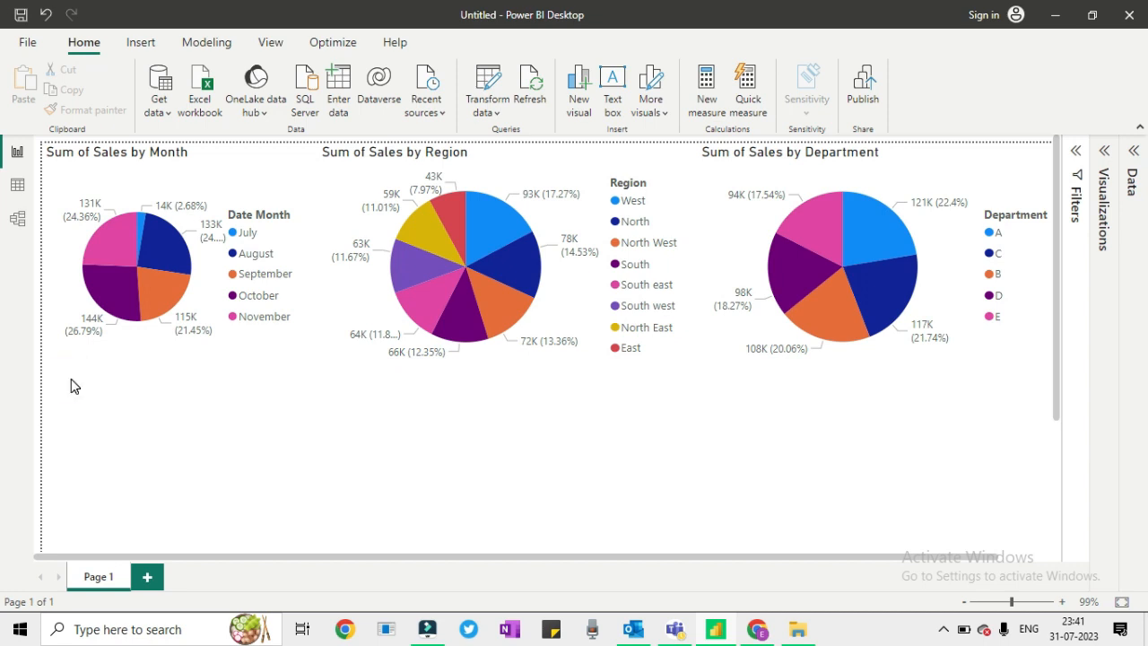
- Add a fourth Q&A visual below the monthly pie chart and ask it "sales by month"
double_click(77, 406)
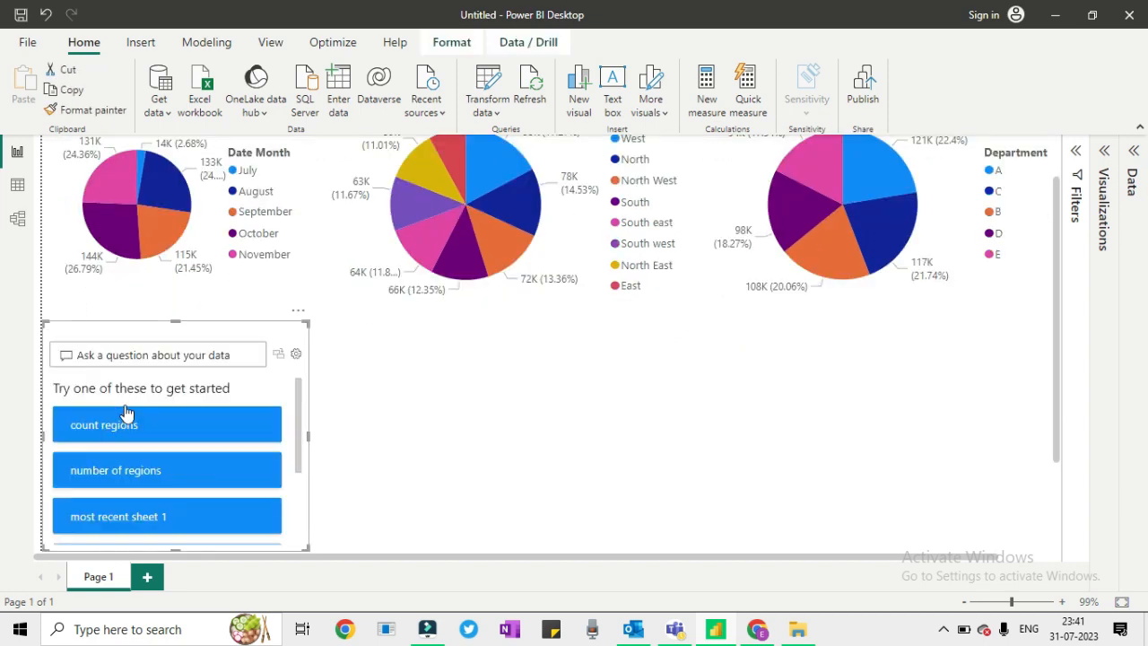
click(126, 357)
text(sales c)
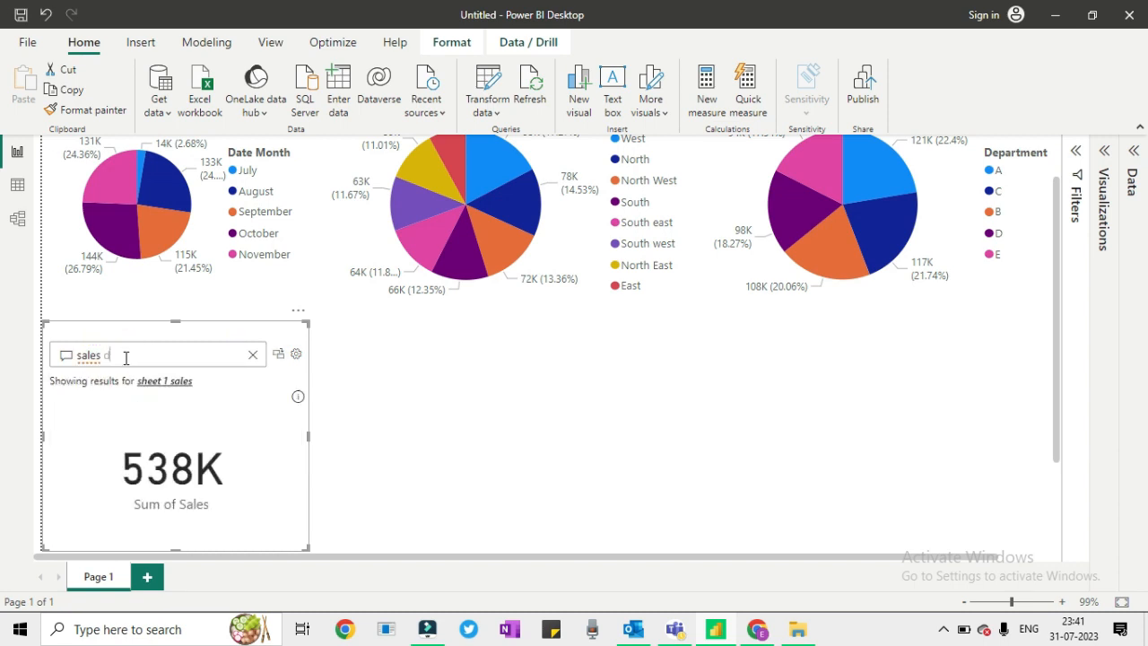
key(BackSpace)
text(data)
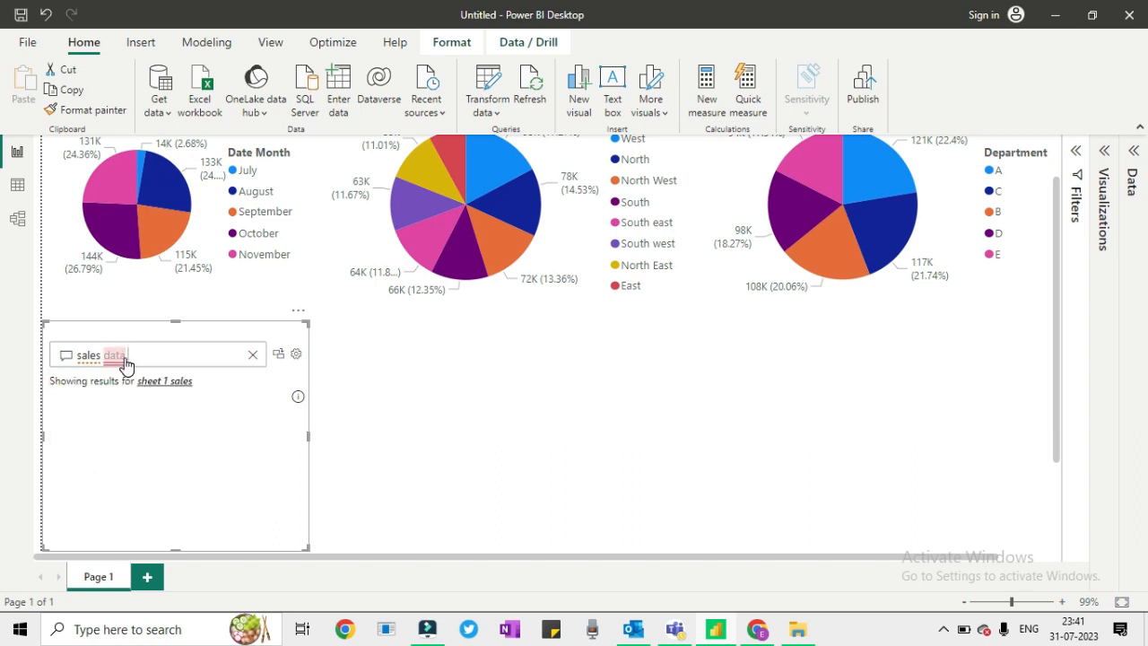
key(BackSpace)
key(BackSpace)
key(BackSpace)
key(BackSpace)
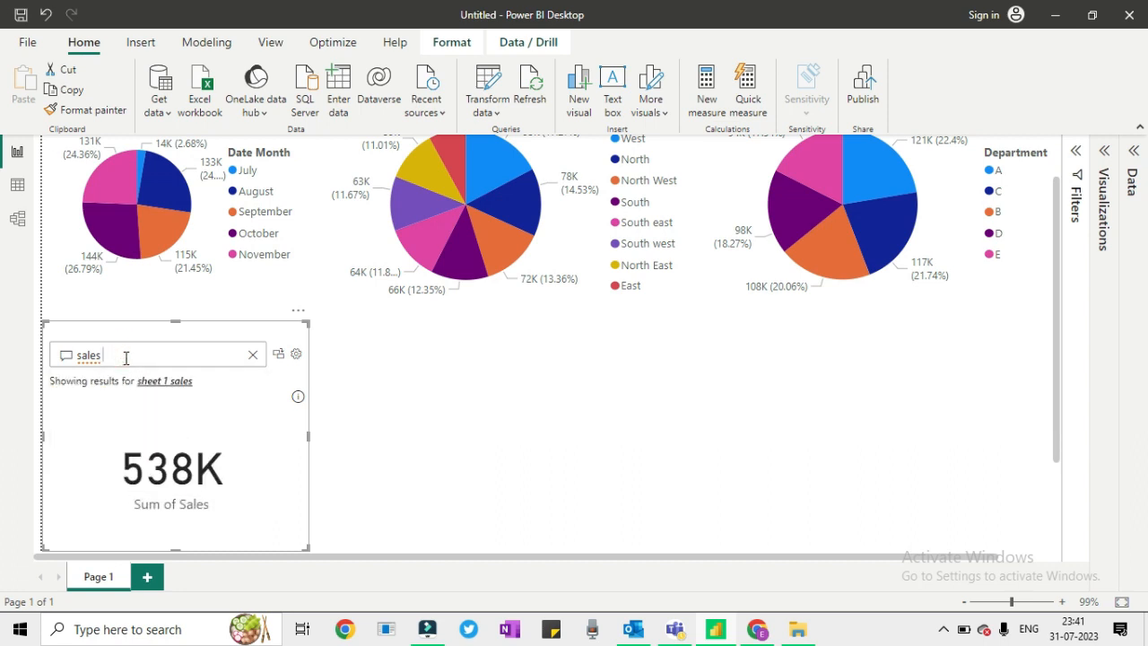
text(yb)
key(BackSpace)
key(BackSpace)
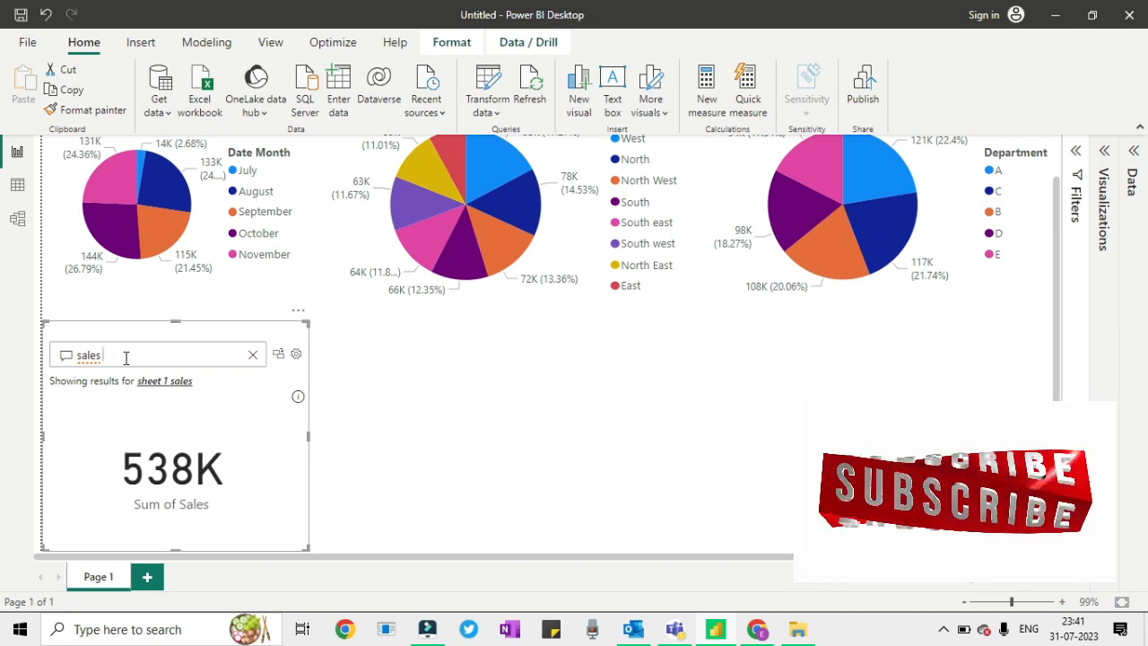
text(by month)
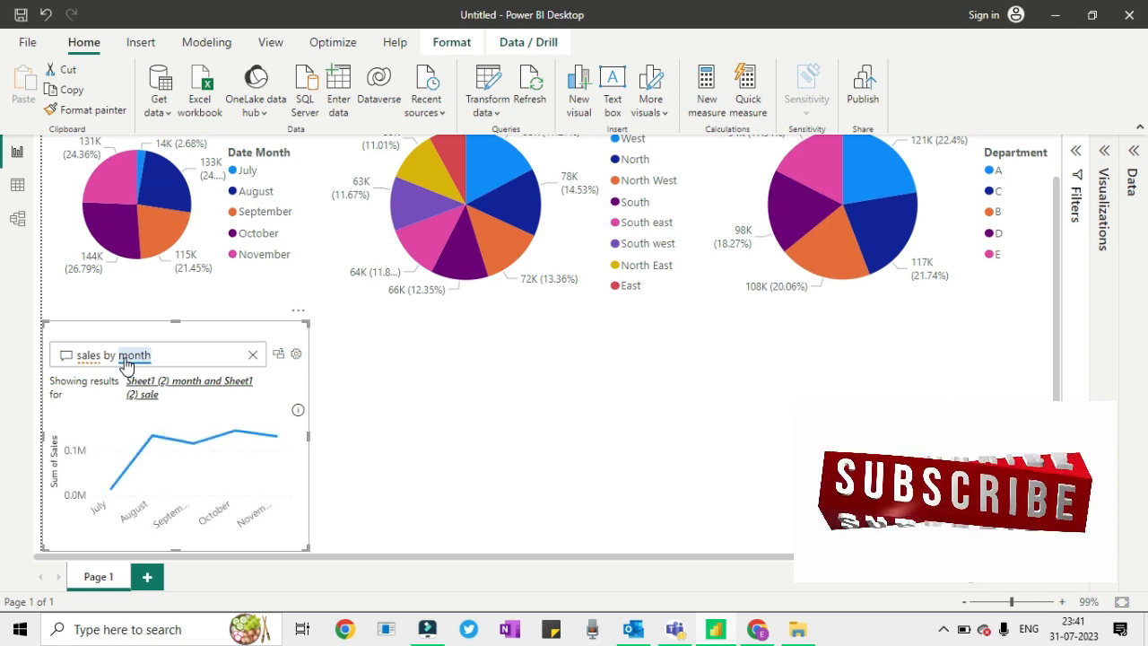
- Extend the new monthly question to "sales by month in bar chart"
text( in l)
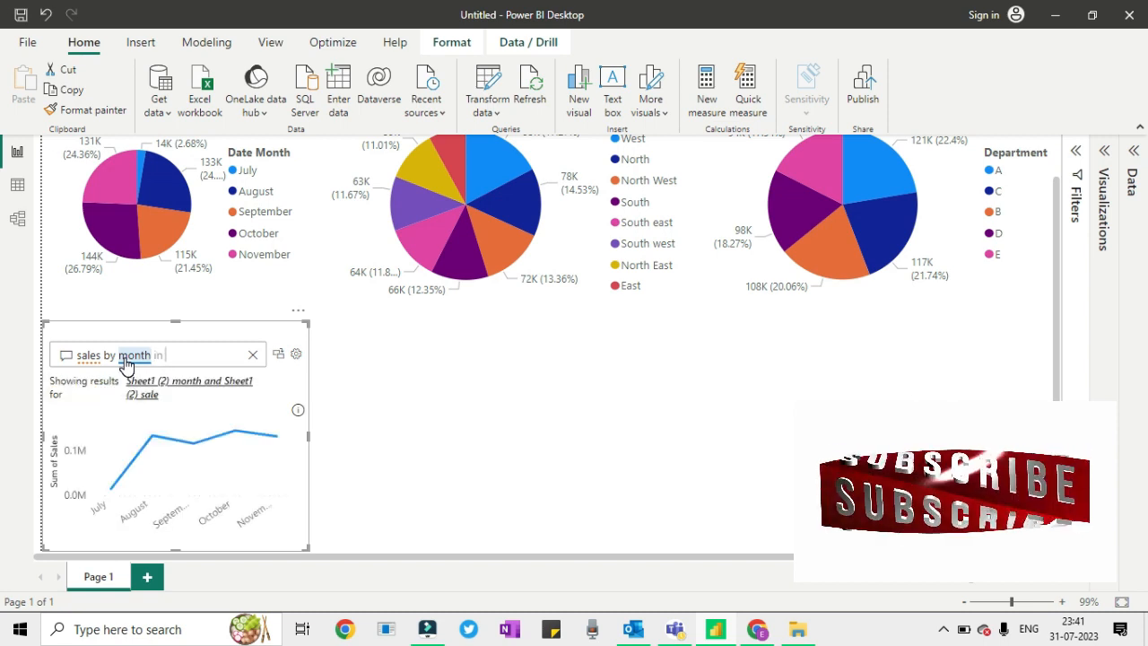
text(ine c)
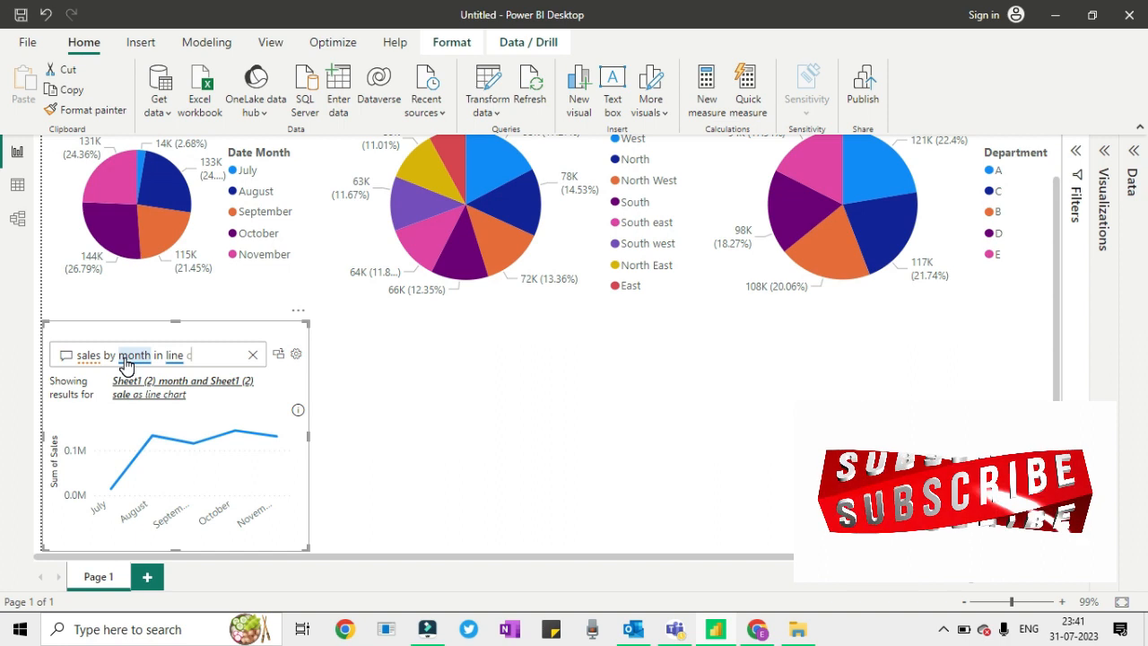
key(BackSpace)
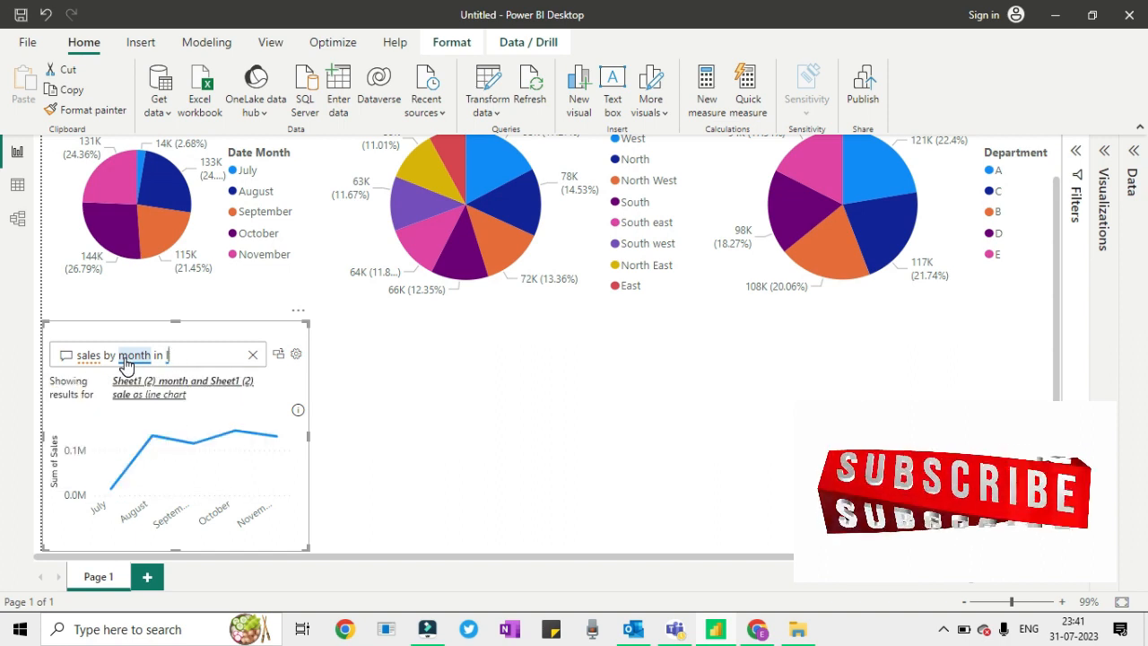
key(BackSpace)
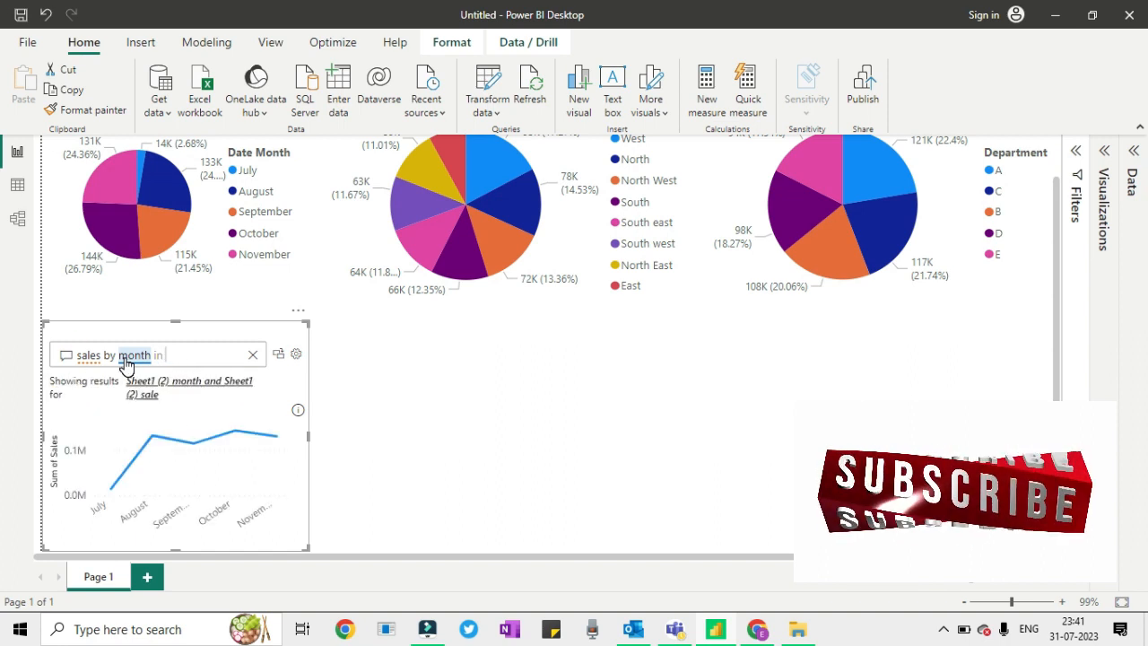
click(1105, 149)
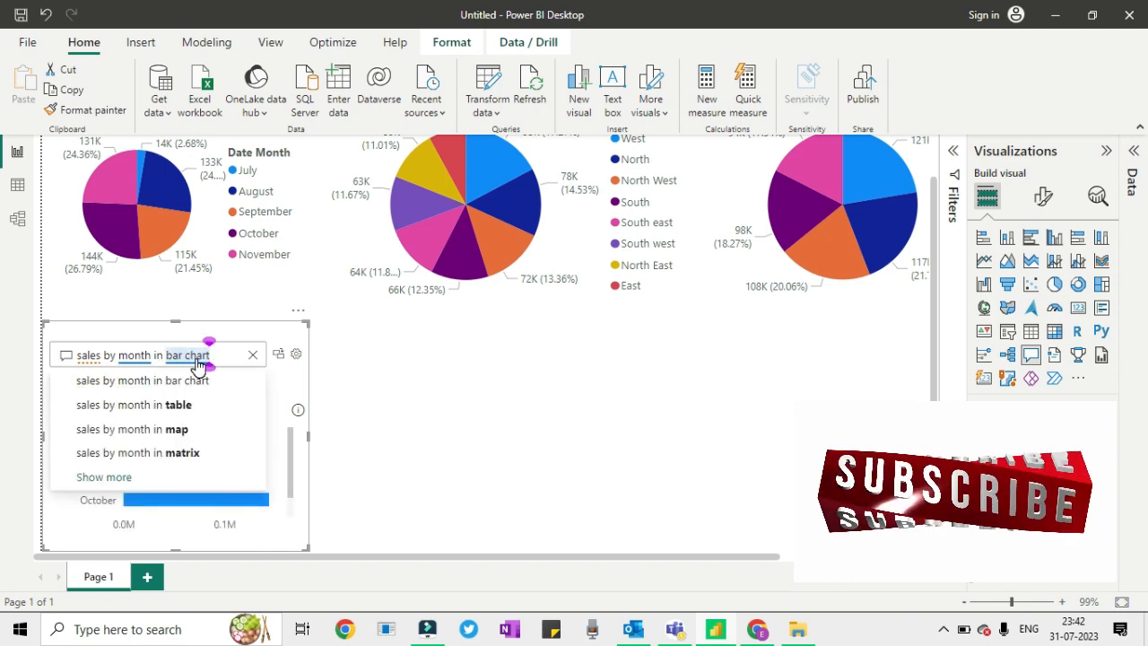
click(200, 383)
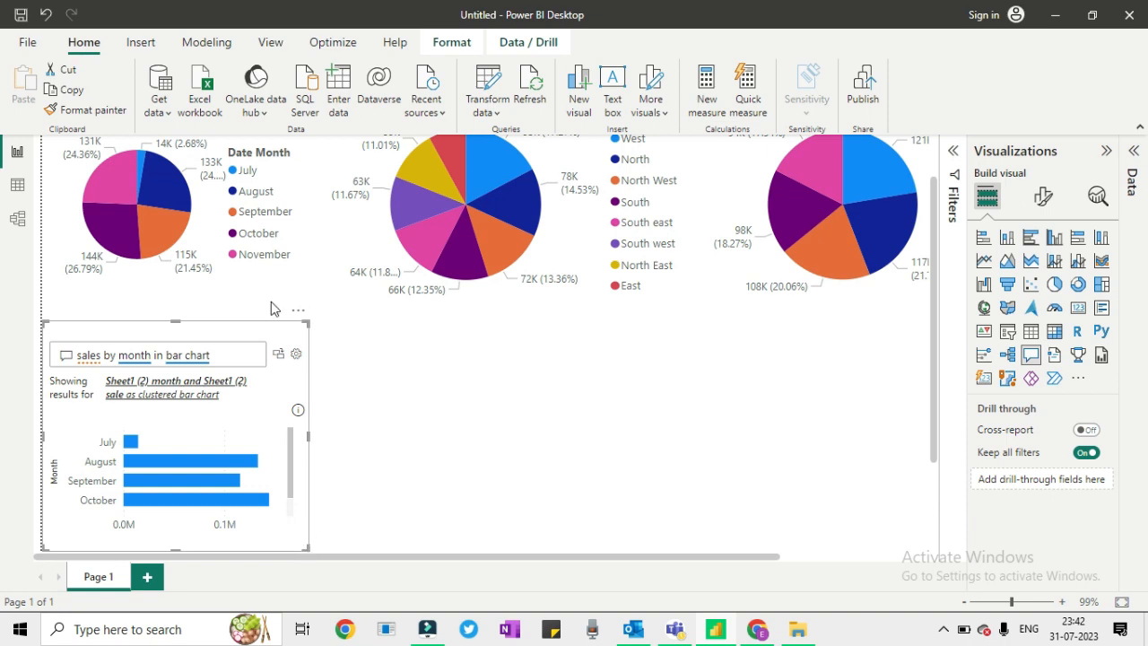
scroll(287, 475, down, 1)
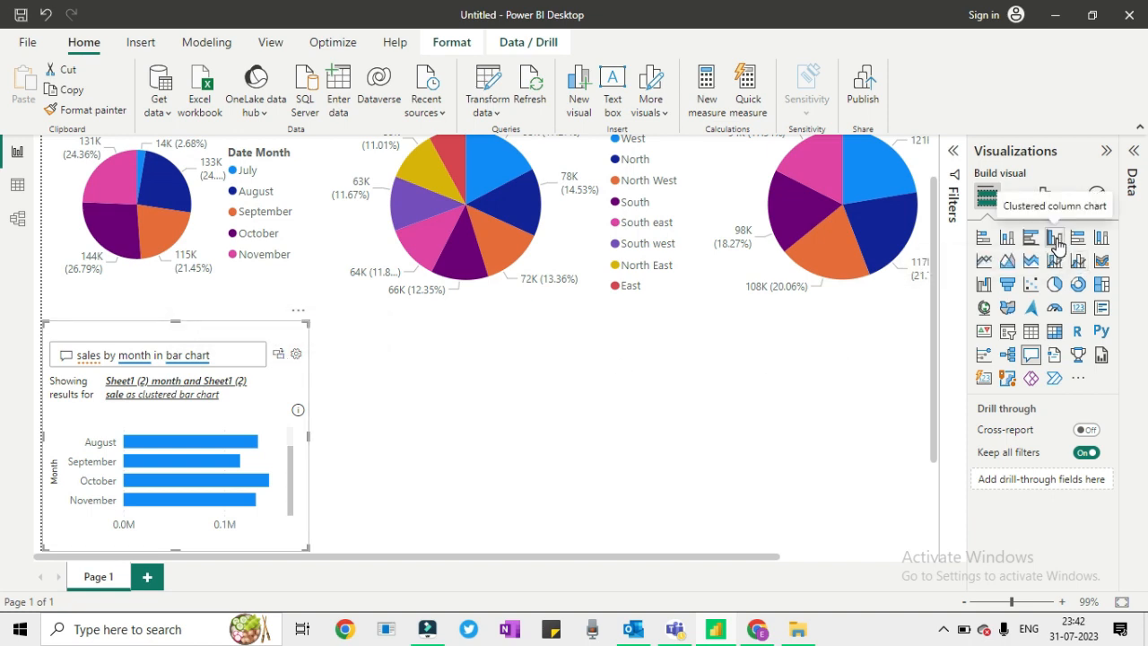
click(1108, 150)
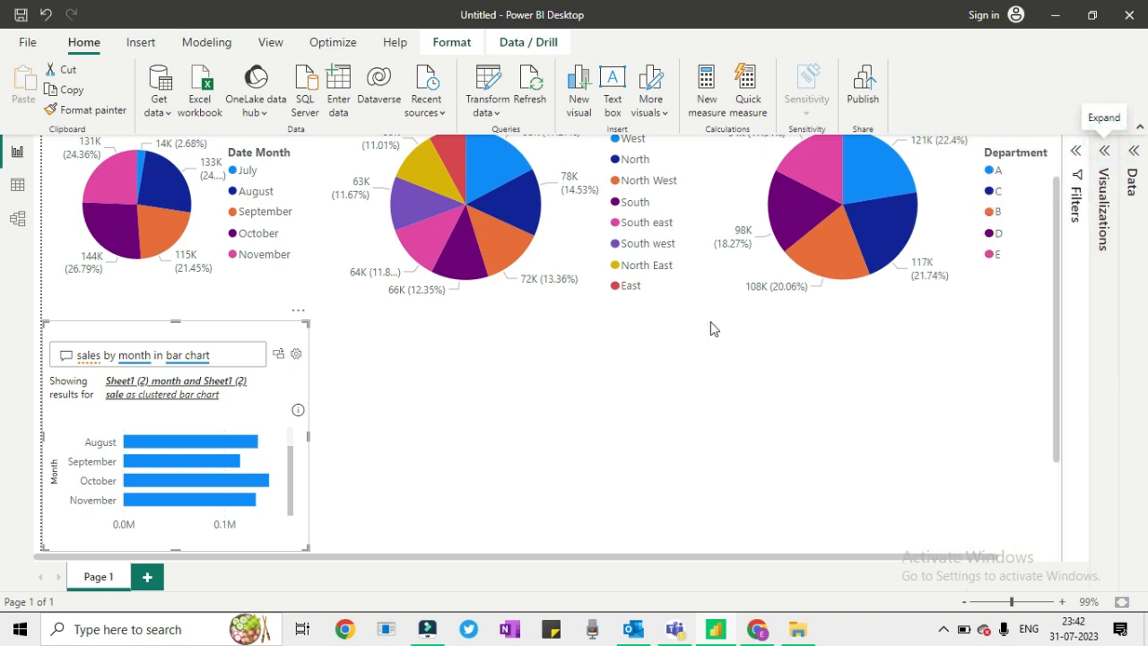
- Change the chart type in the monthly question so it reads "sales by month in cluster bar chart"
click(178, 355)
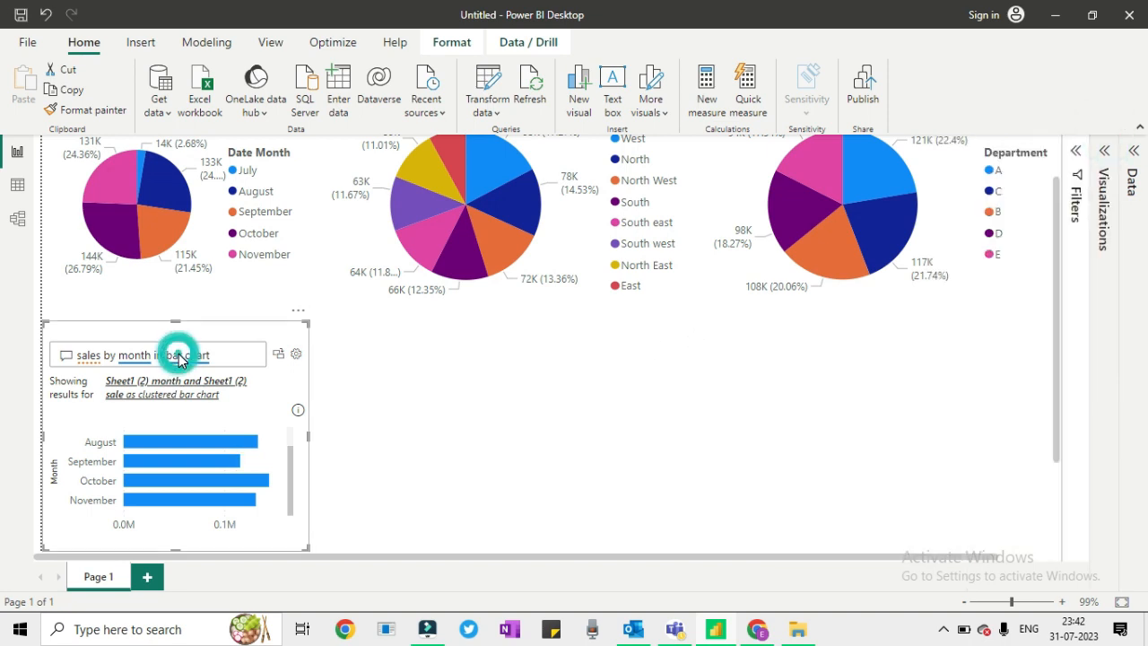
click(178, 355)
double_click(170, 355)
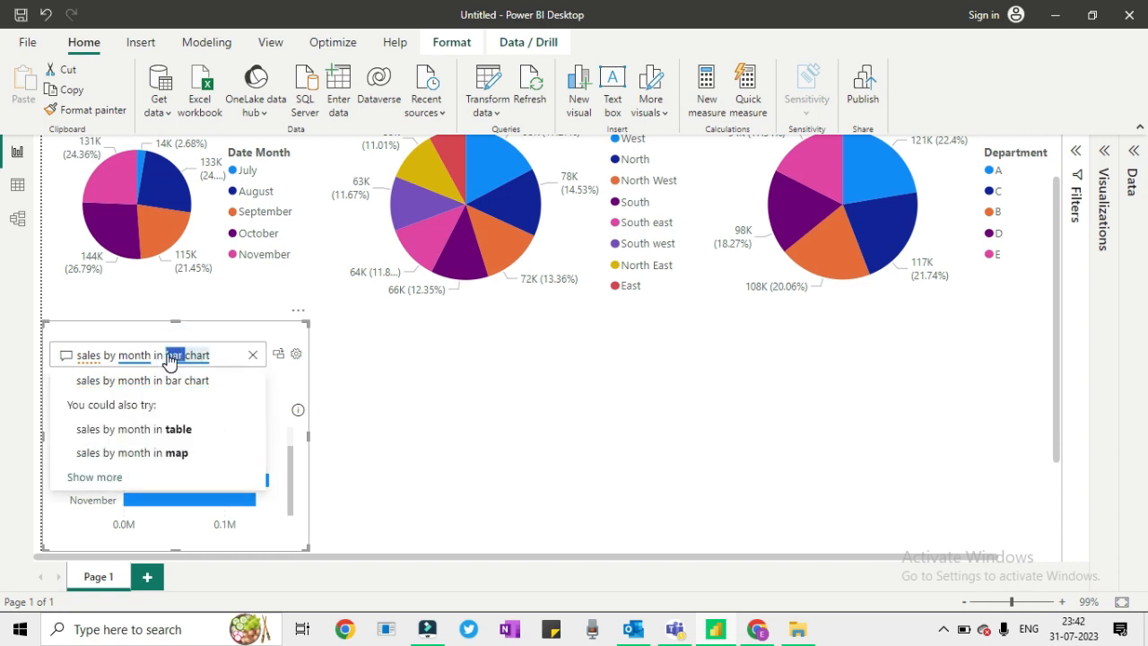
click(162, 355)
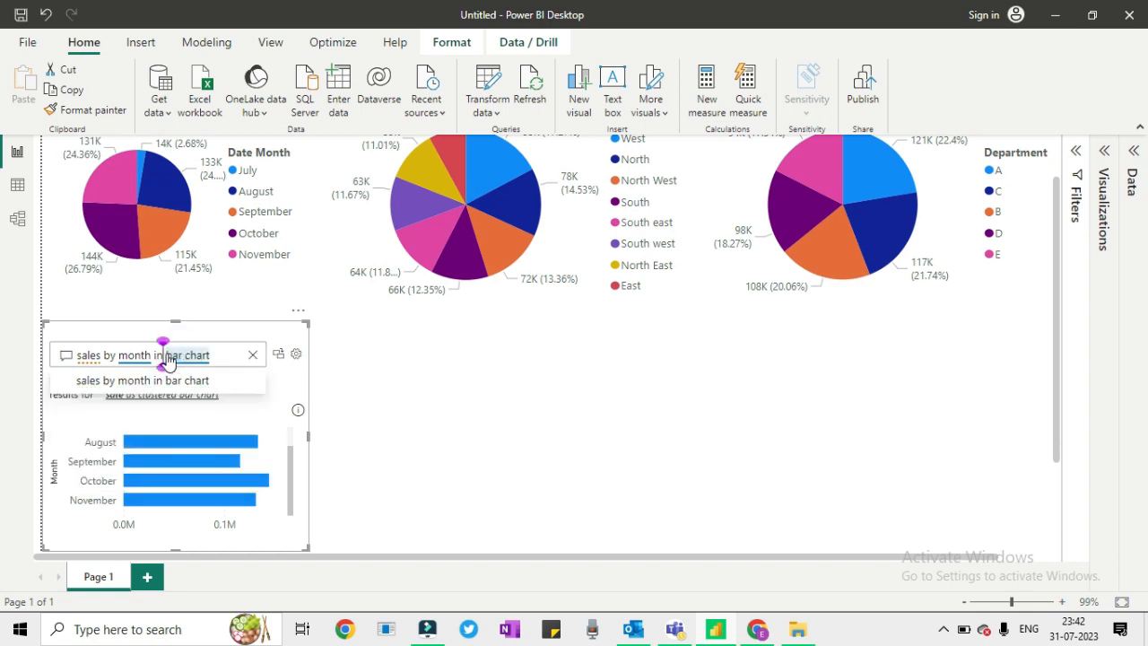
text(cluster)
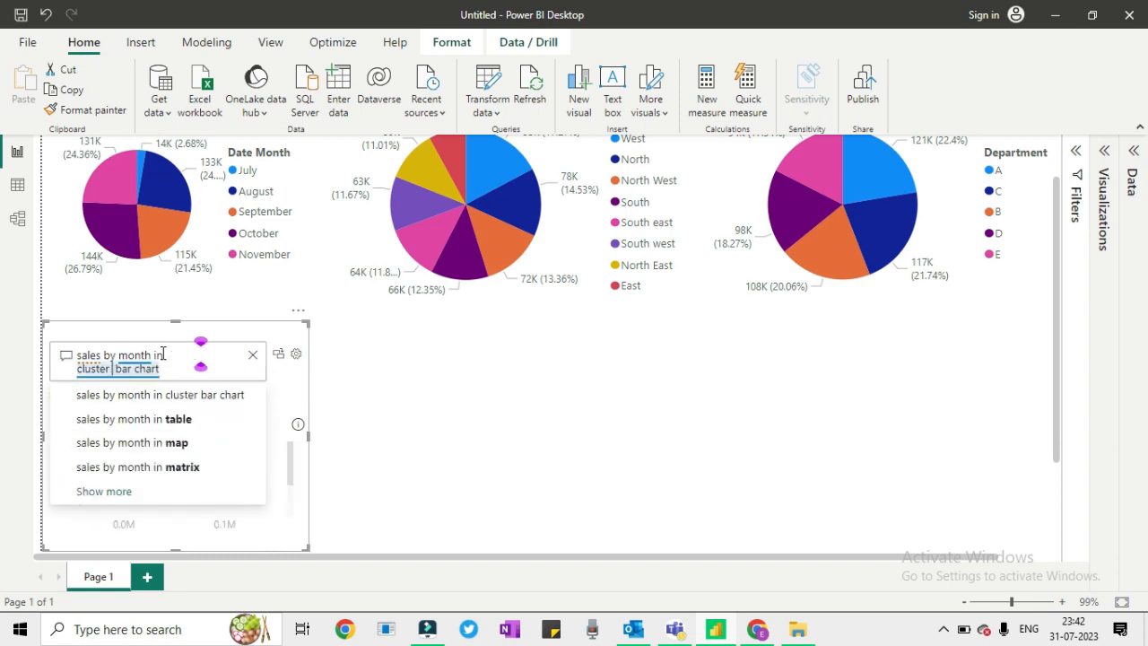
key(Return)
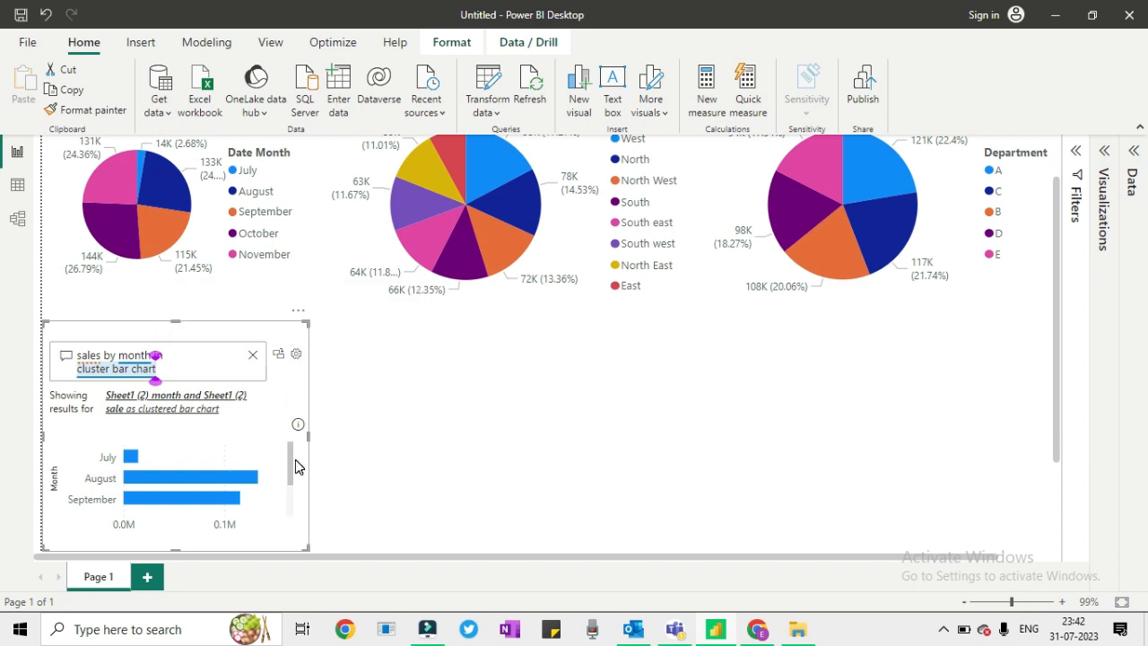
- Look at the Q&A setup's getting-started page for the monthly question and close it
mouse_move(290, 460)
mouse_down()
mouse_move(292, 526)
mouse_move(294, 444)
mouse_up()
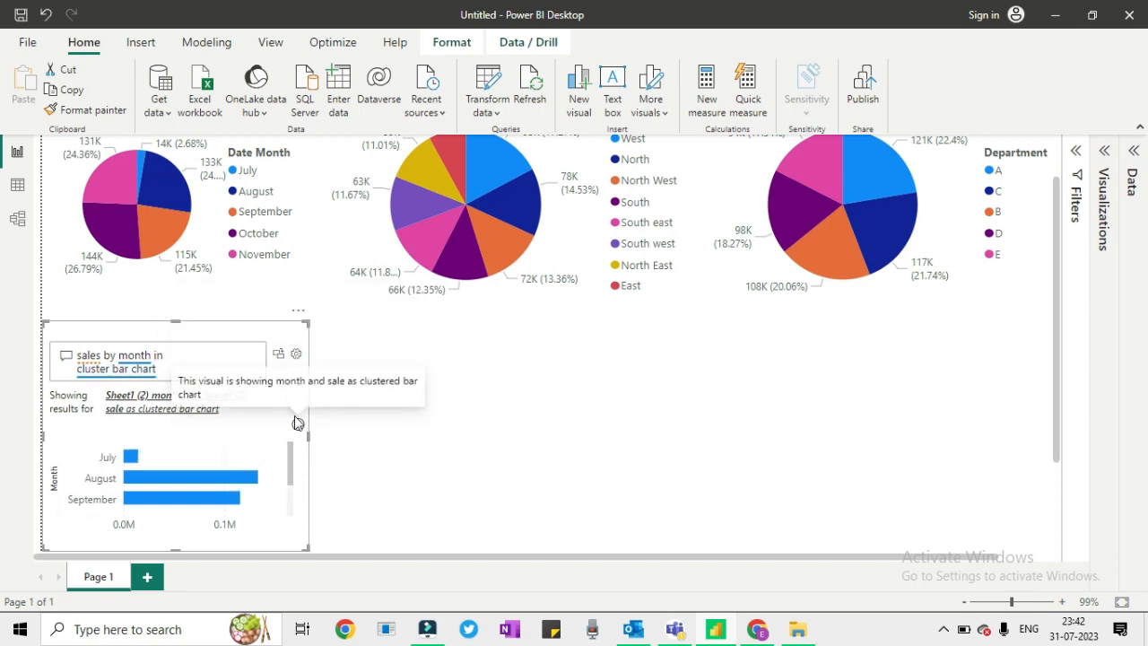
click(297, 355)
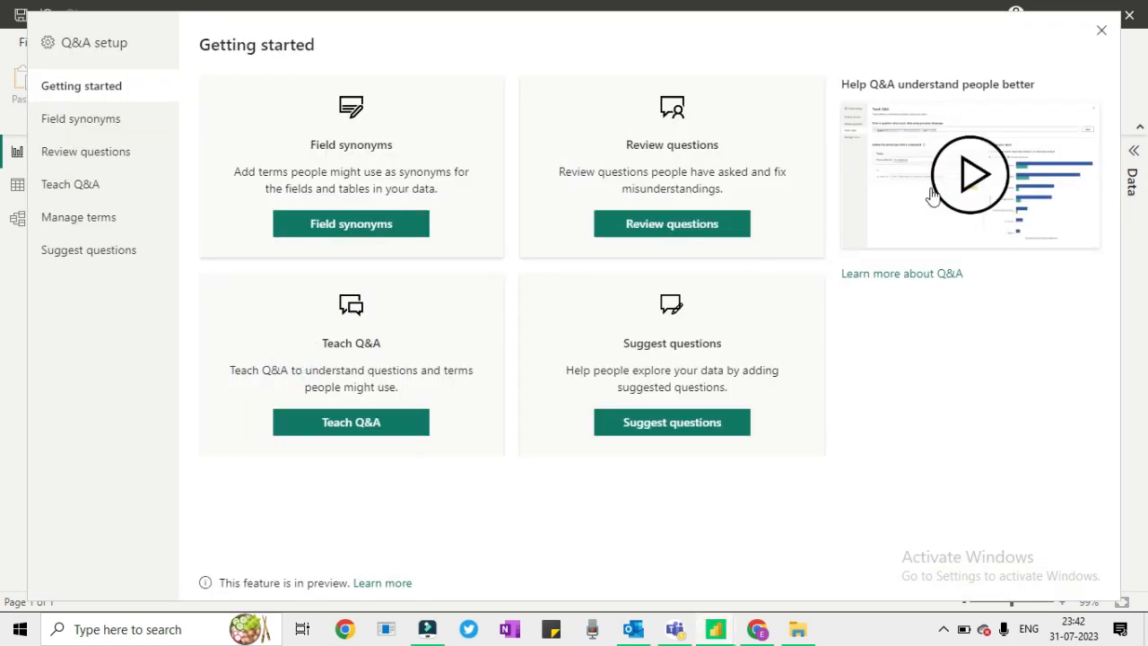
click(1101, 31)
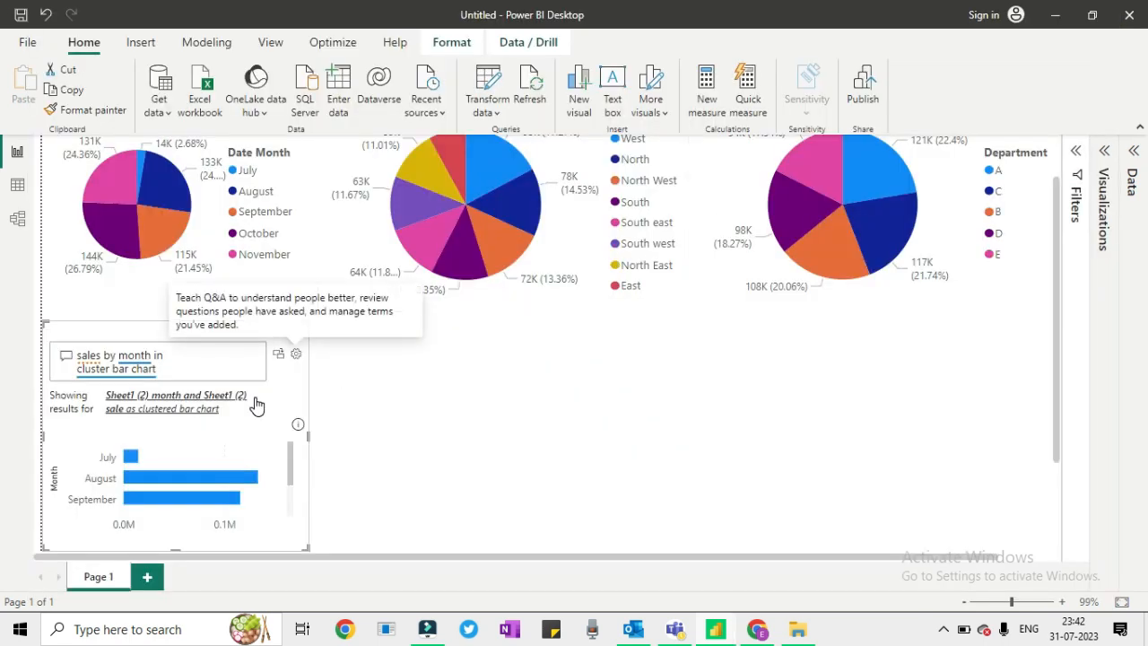
- Try replacing the word "cluster" in the monthly question with a different word before "bar chart"
click(173, 371)
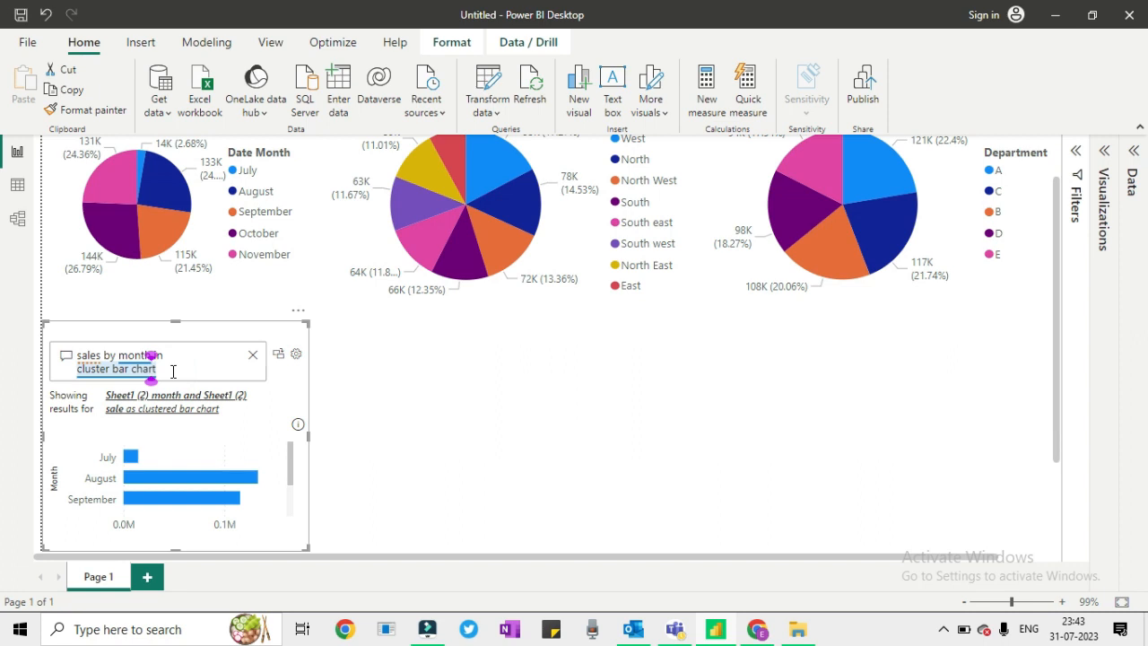
key(Left)
key(Left)
key(Left)
key(Left)
key(Left)
key(Left)
key(Left)
key(BackSpace)
key(BackSpace)
key(BackSpace)
key(BackSpace)
key(BackSpace)
key(BackSpace)
key(BackSpace)
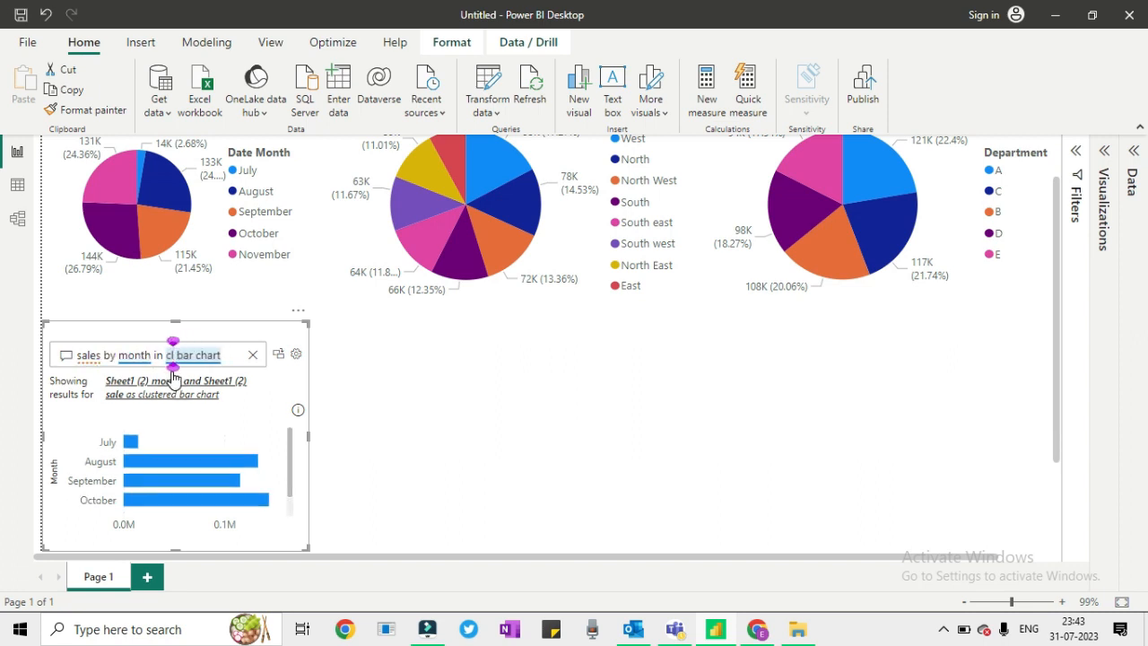
text(cha)
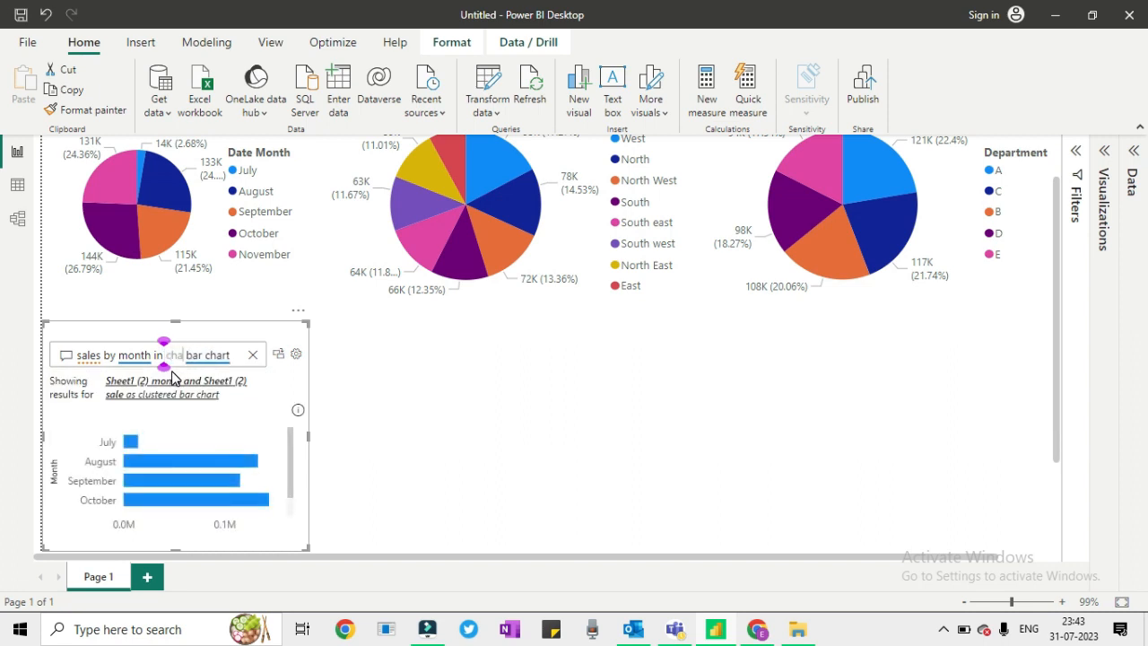
text(rteded)
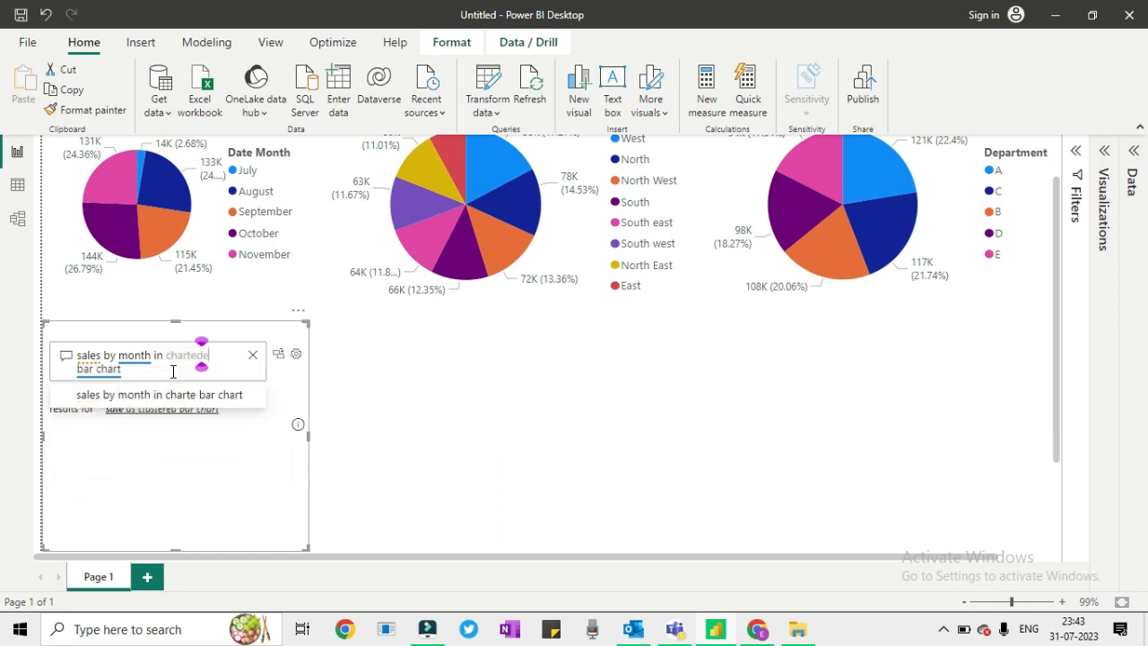
- Remove the mistyped word before "bar chart" so the monthly question reads "sales by month in bar chart"
key(BackSpace)
key(BackSpace)
key(BackSpace)
key(BackSpace)
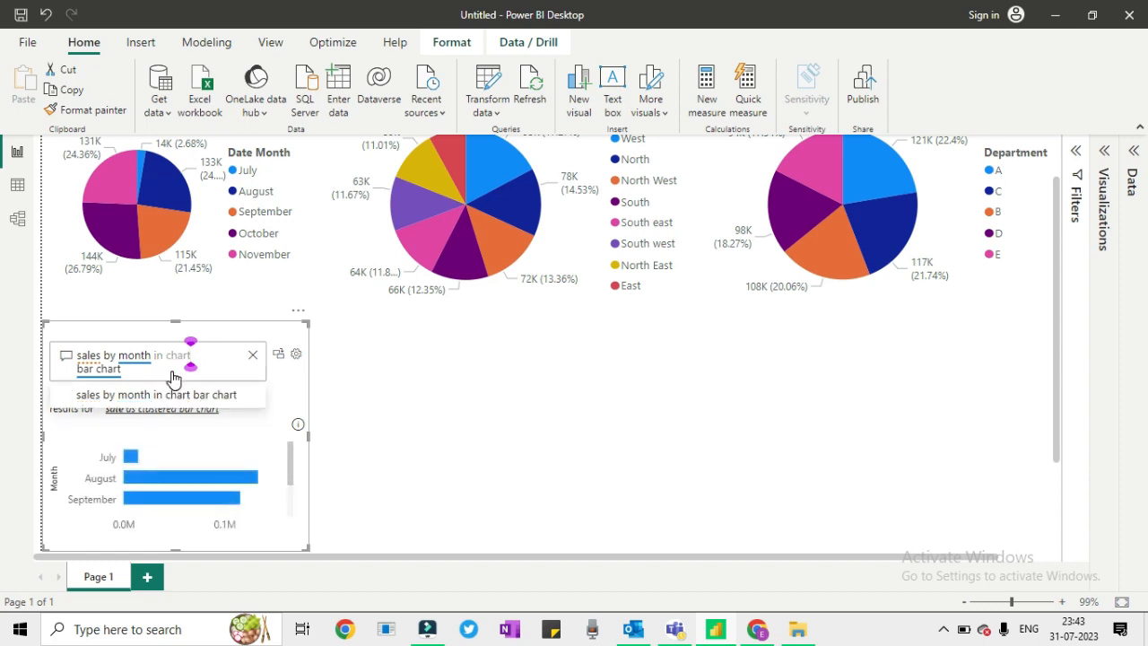
key(BackSpace)
key(BackSpace)
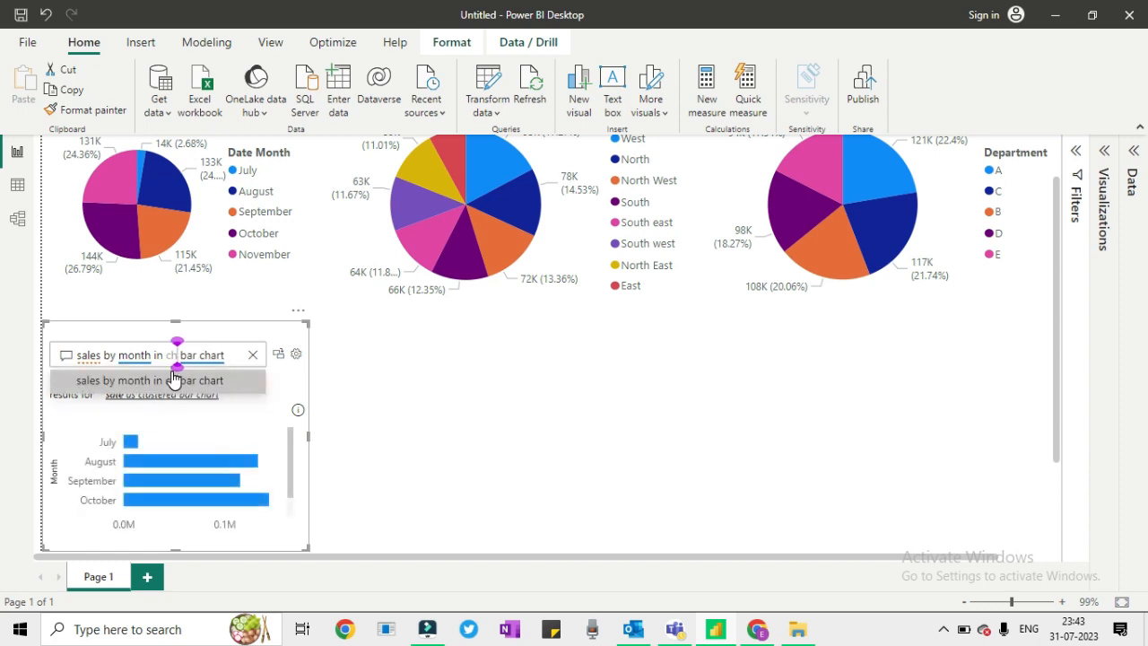
text(c)
key(BackSpace)
key(BackSpace)
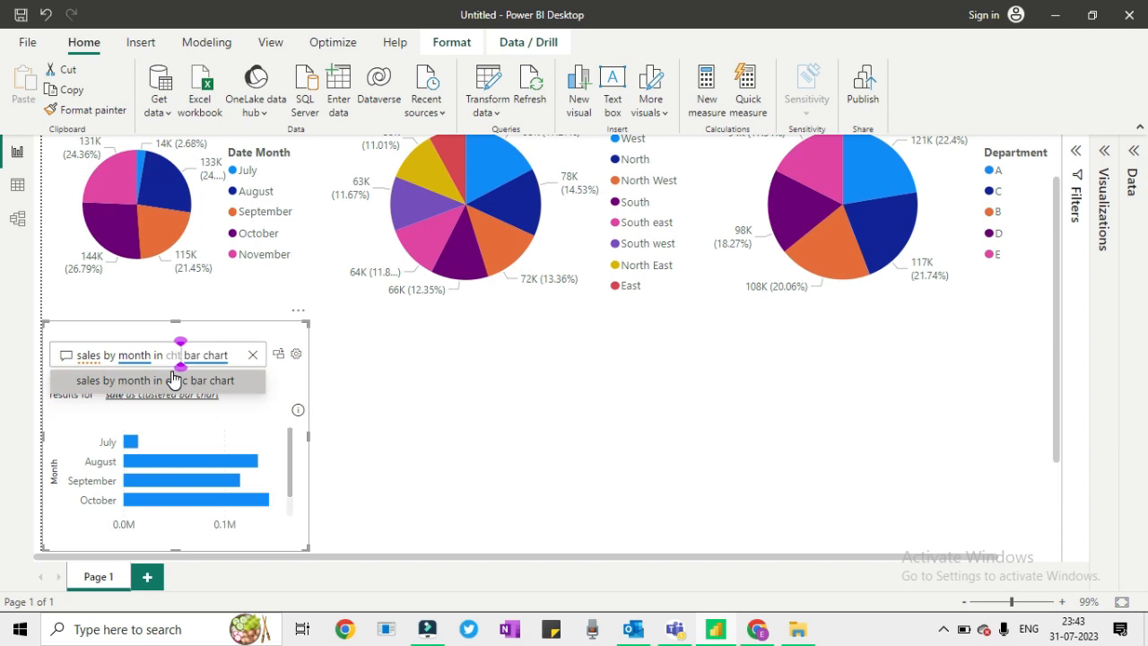
text(ter)
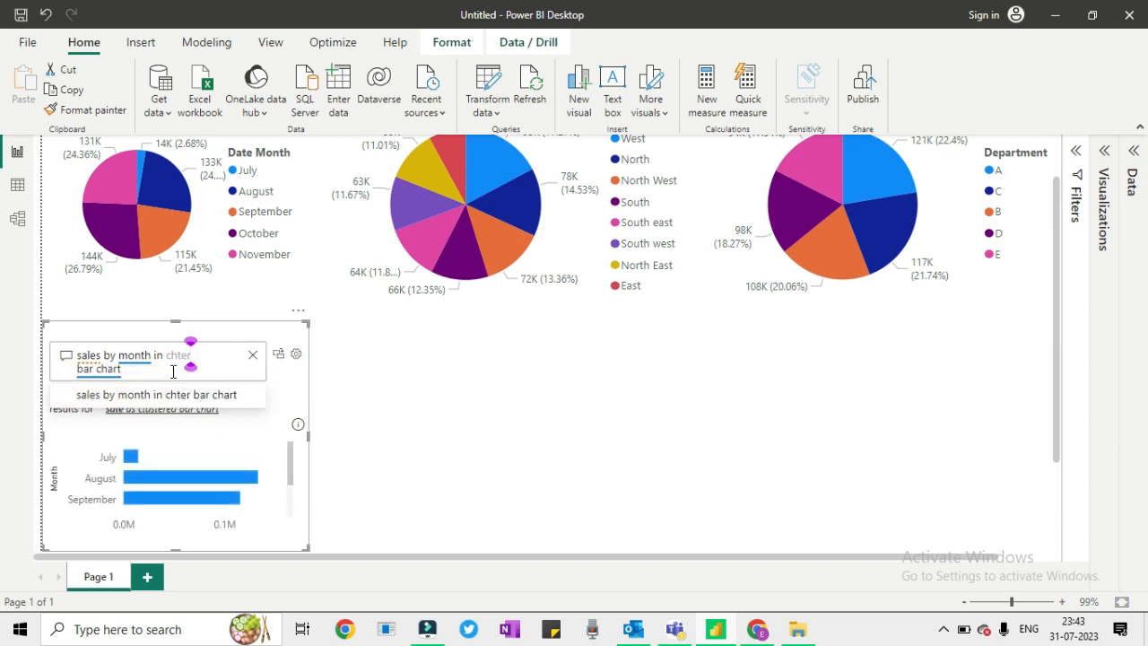
key(BackSpace)
key(BackSpace)
key(BackSpace)
key(BackSpace)
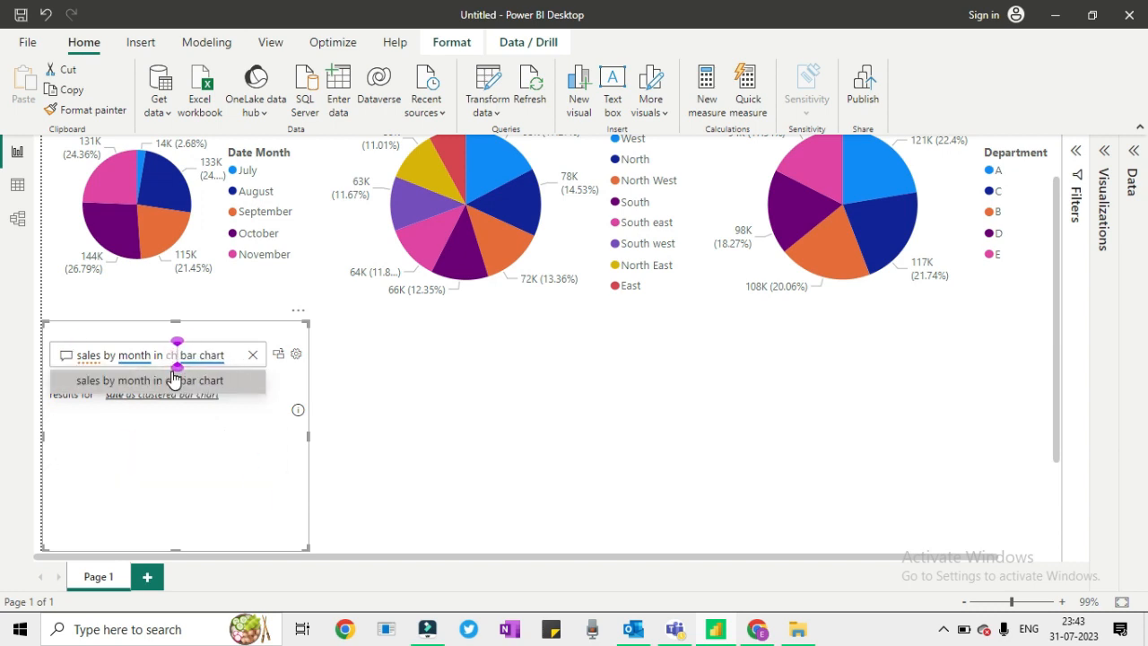
key(BackSpace)
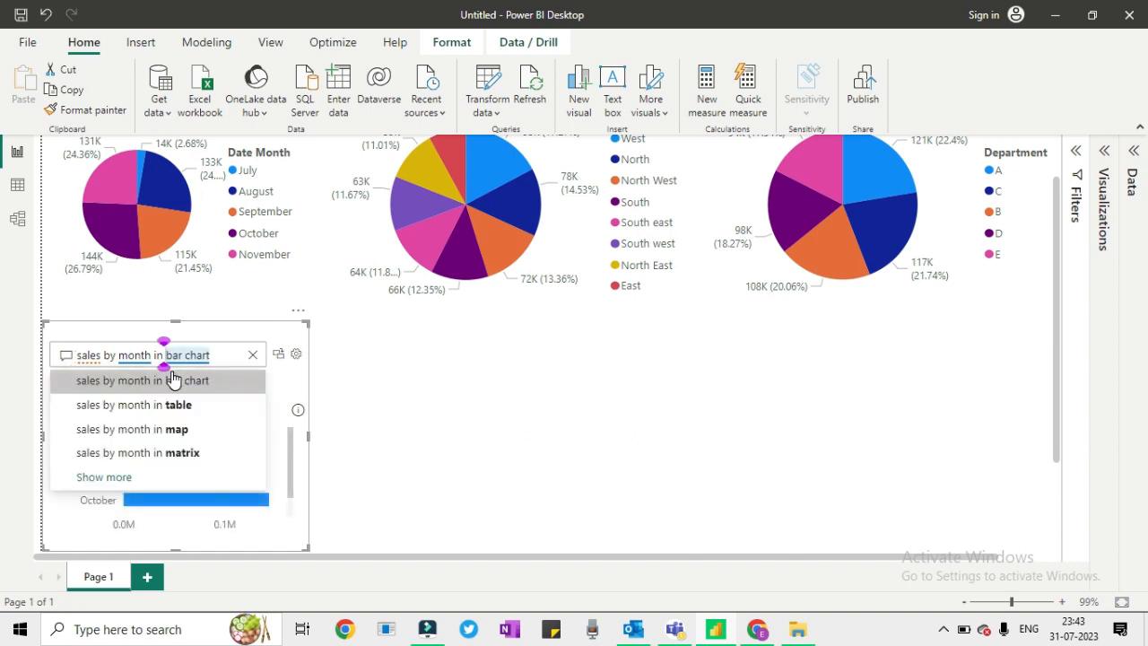
- Switch the monthly question to the suggested "sales by month in map"
key(Down)
key(Down)
key(Return)
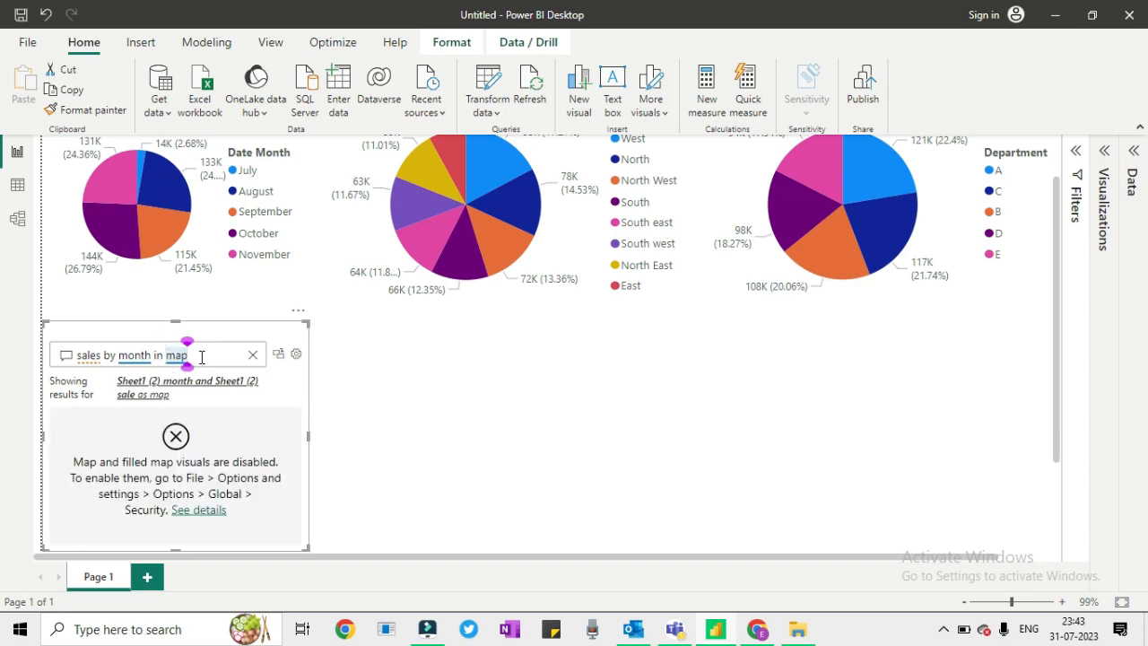
- Remove the chart-type wording from the end of the monthly question, keeping "sales by month"
key(BackSpace)
text(r c)
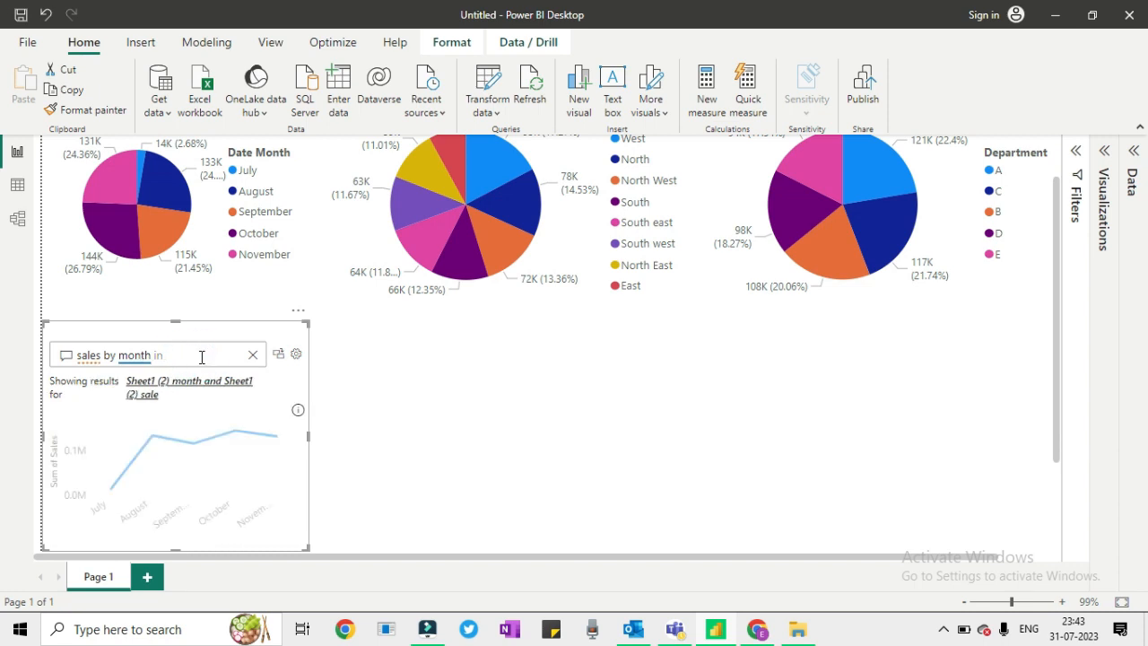
text(harges)
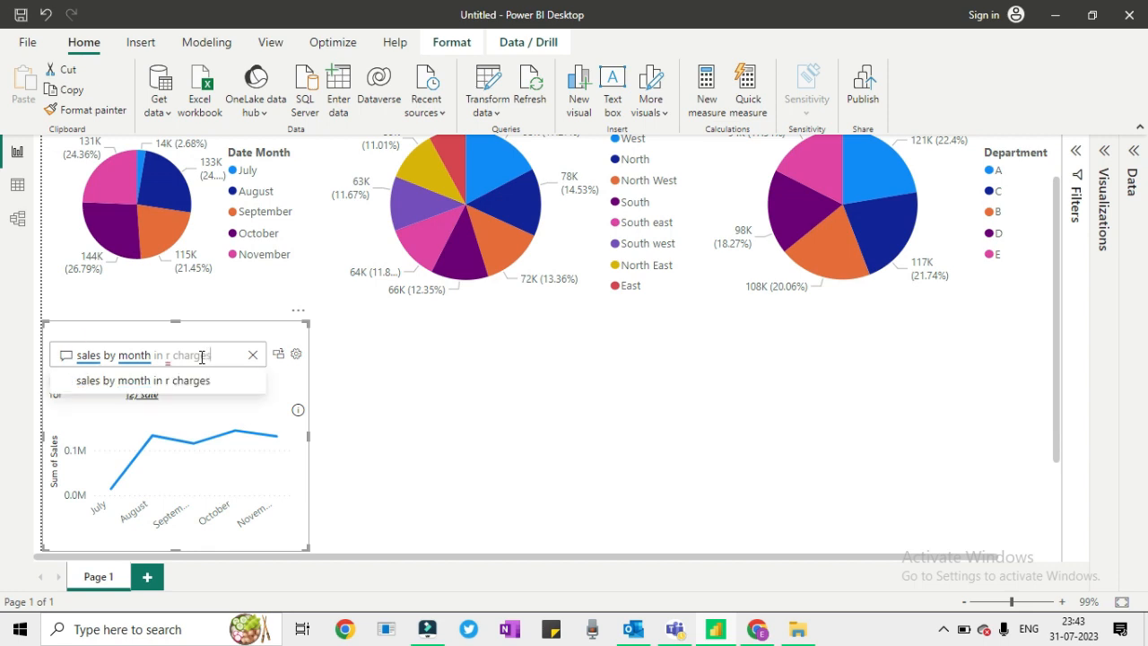
key(BackSpace)
key(BackSpace)
key(BackSpace)
key(BackSpace)
key(BackSpace)
key(BackSpace)
key(BackSpace)
key(BackSpace)
key(BackSpace)
key(BackSpace)
key(BackSpace)
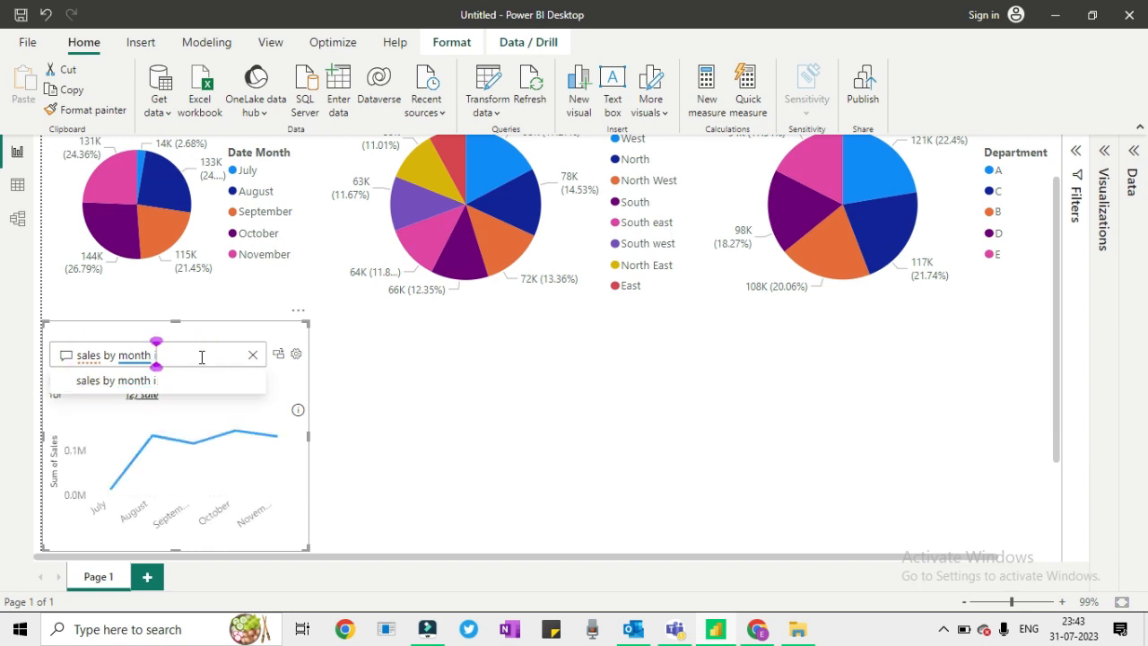
- Complete the question as "sales by month in bar chart" and turn its result into a standard bar chart visual
text(n bar chart)
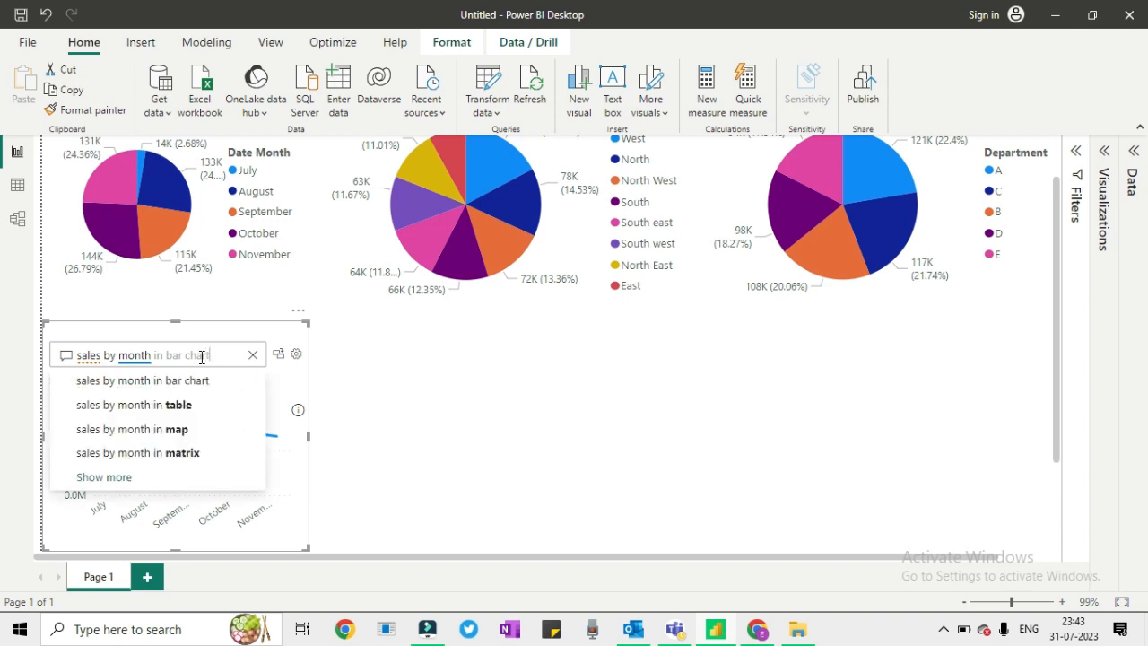
key(Down)
key(Return)
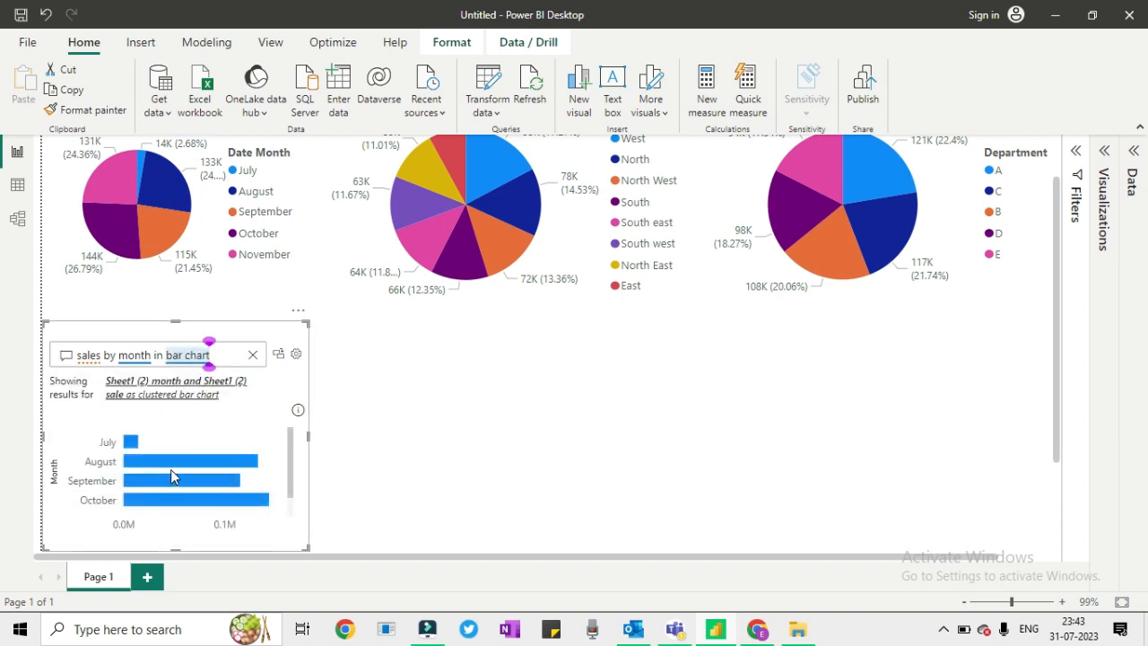
click(279, 355)
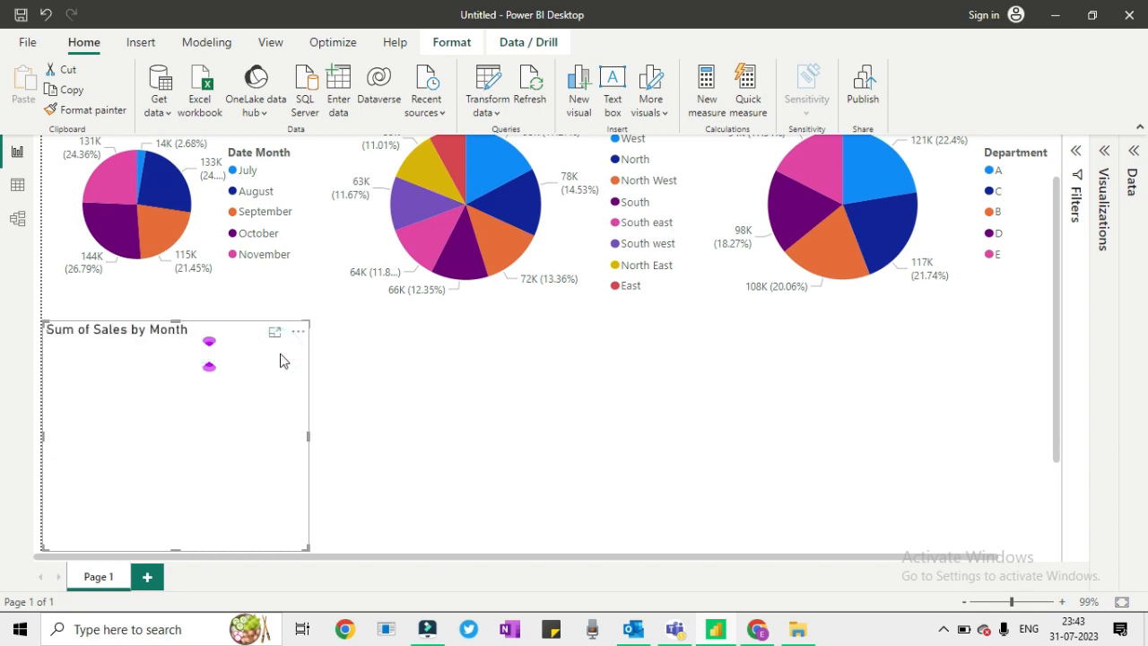
click(468, 433)
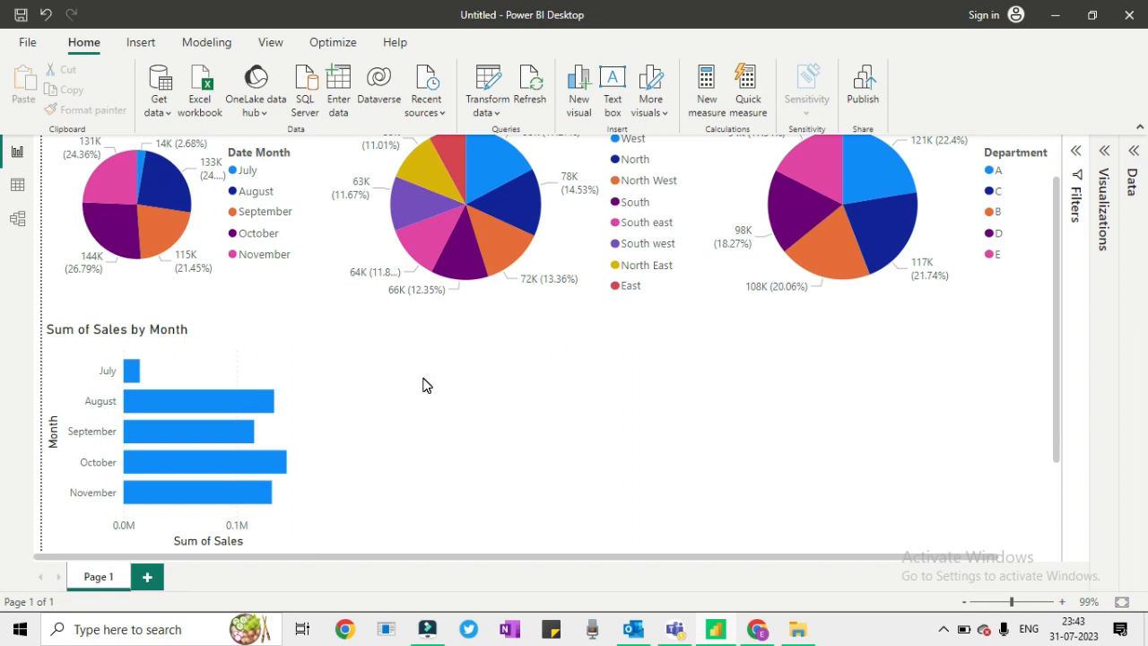
- Show the available visualization types and add a new Q&A visual beside the monthly bar chart
click(1105, 152)
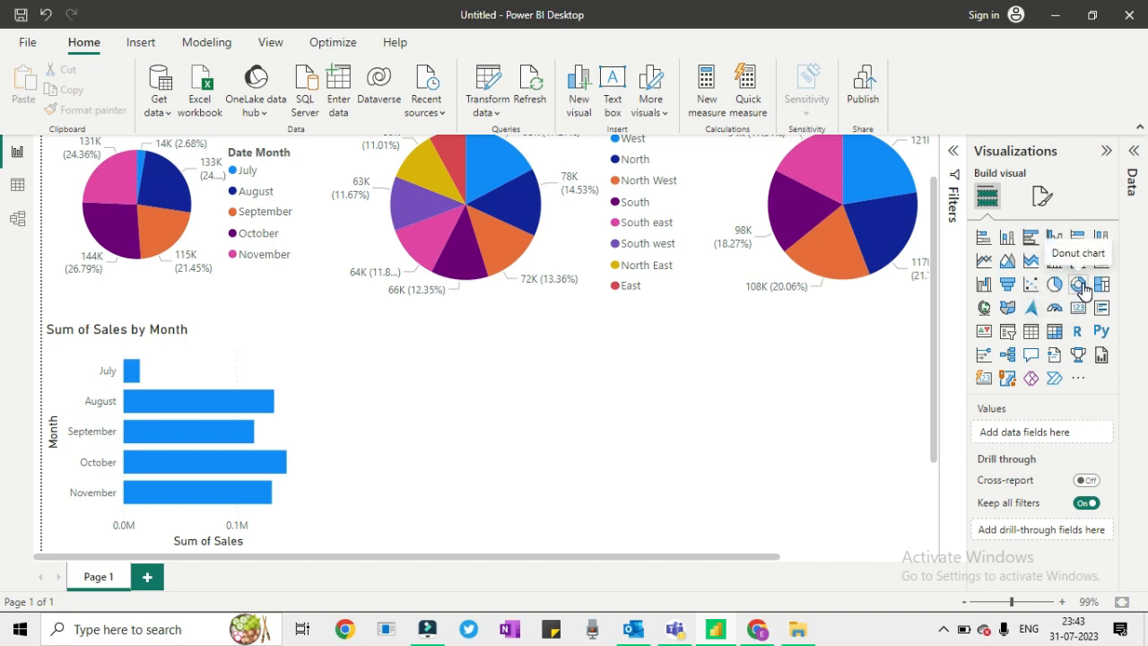
click(466, 365)
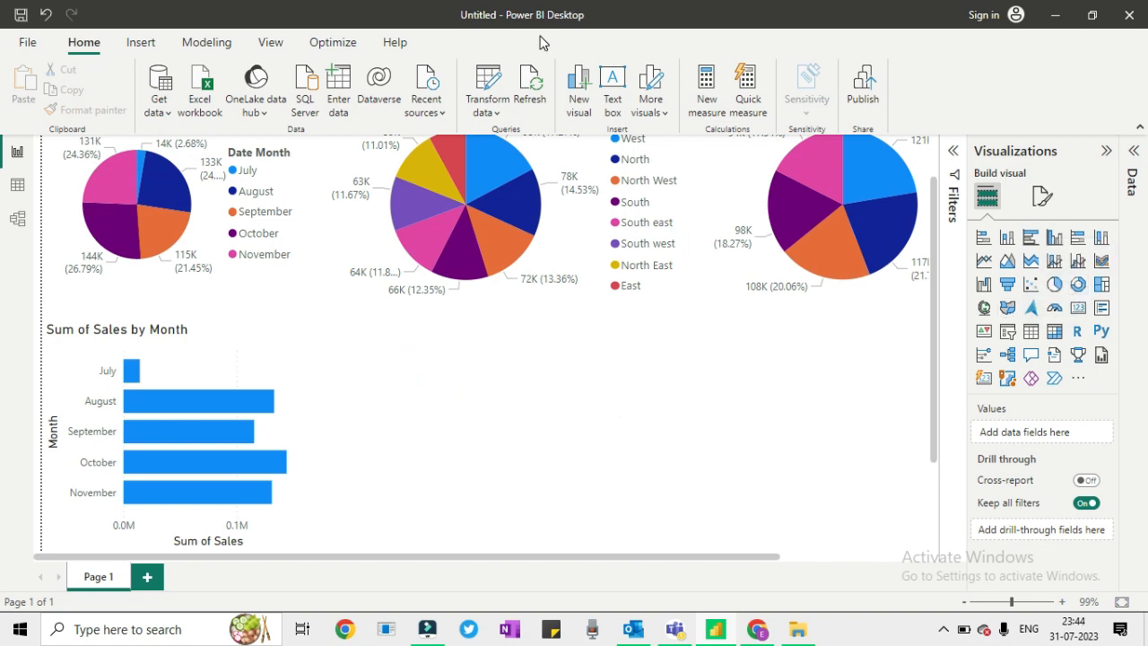
double_click(380, 359)
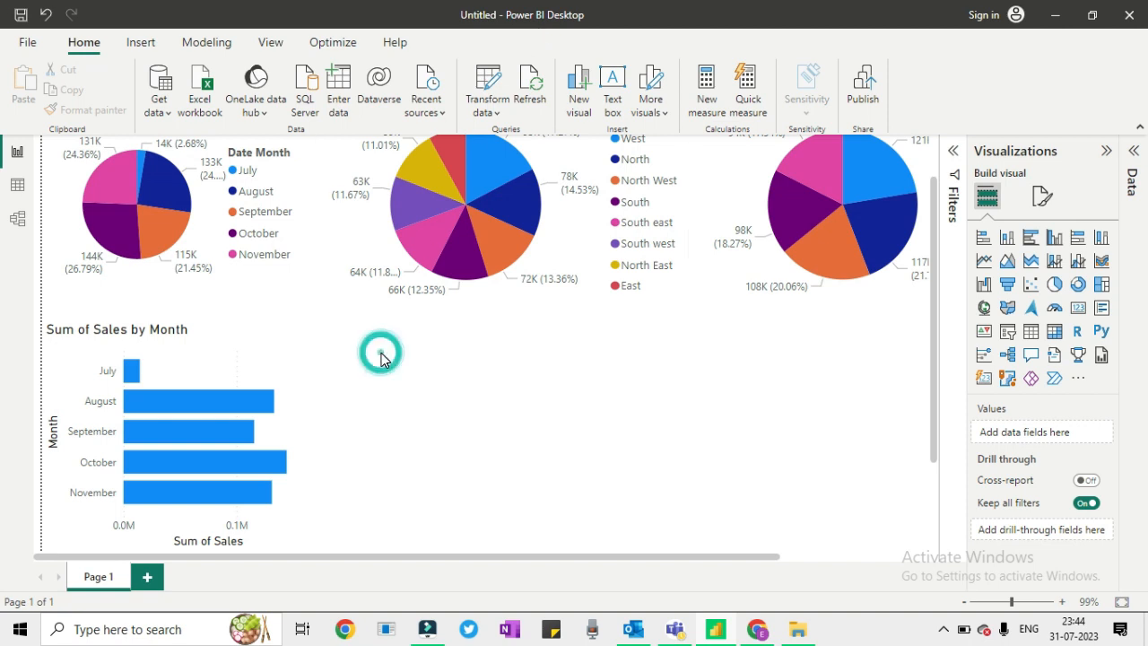
click(408, 354)
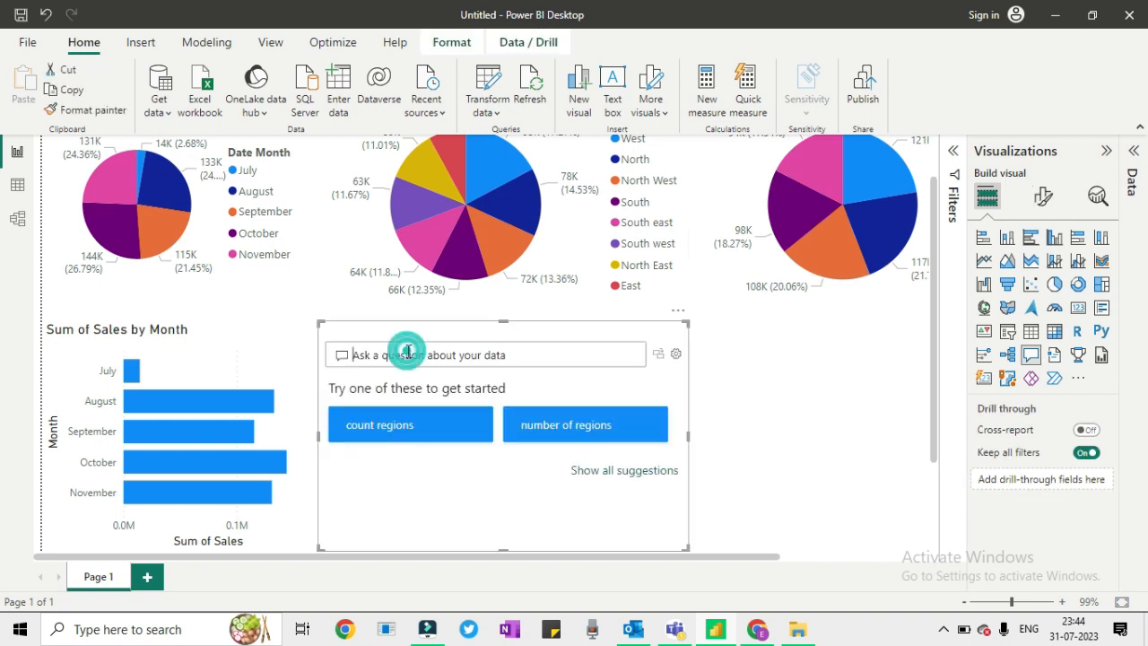
- Ask the new Q&A visual "deprtment wise sales in donut chart"
text(e)
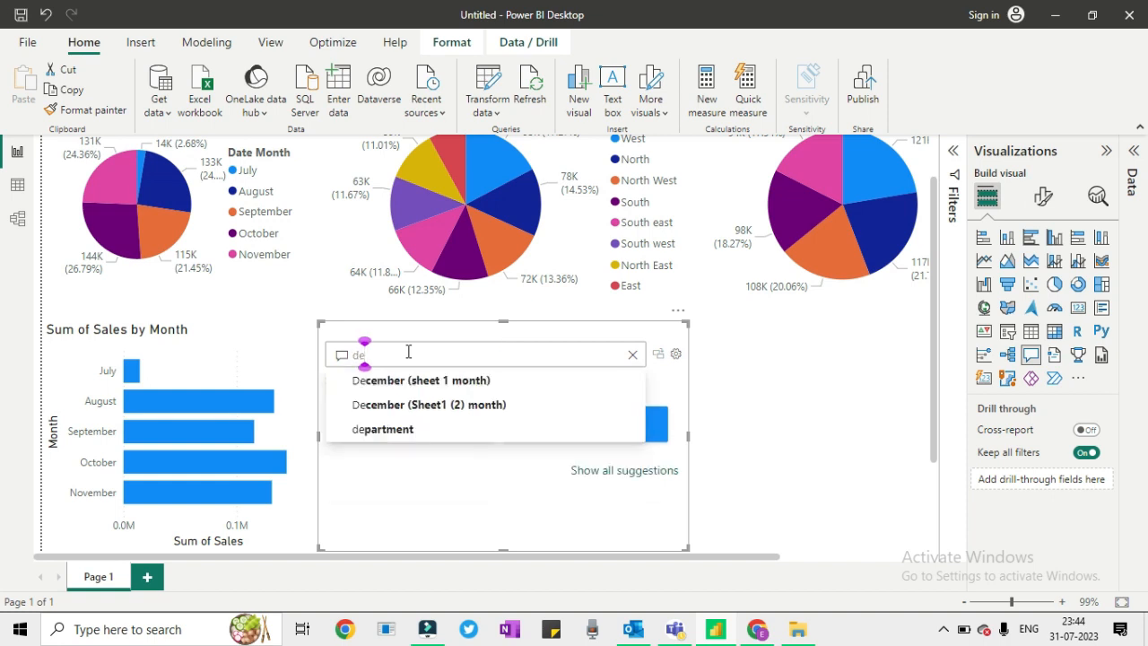
text(prtment)
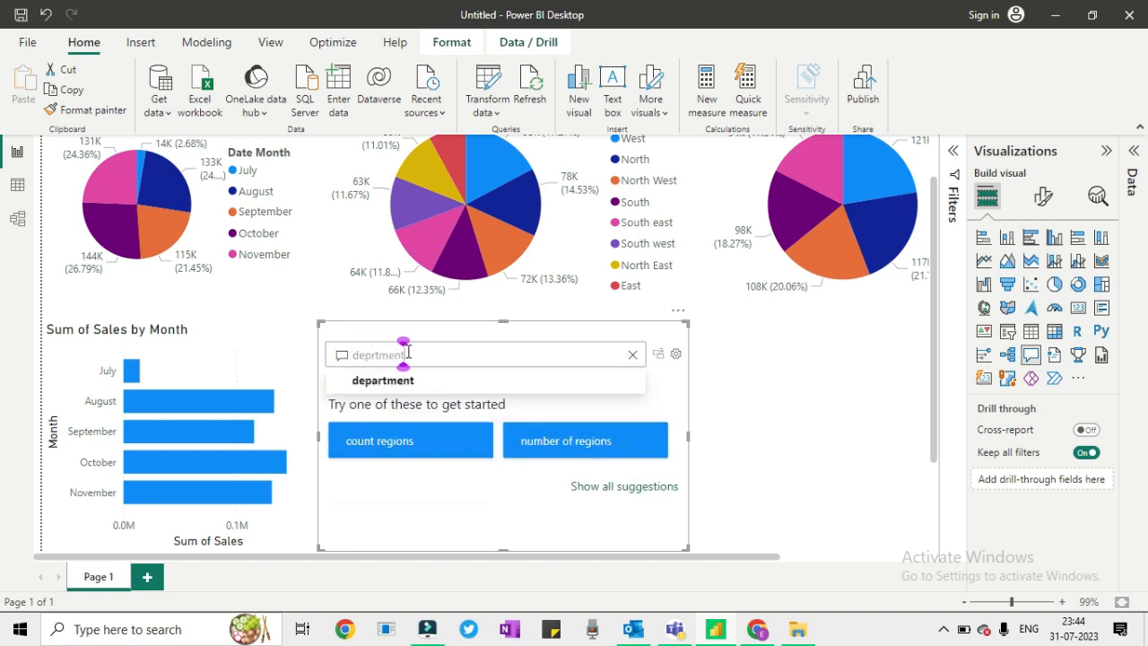
text( wise )
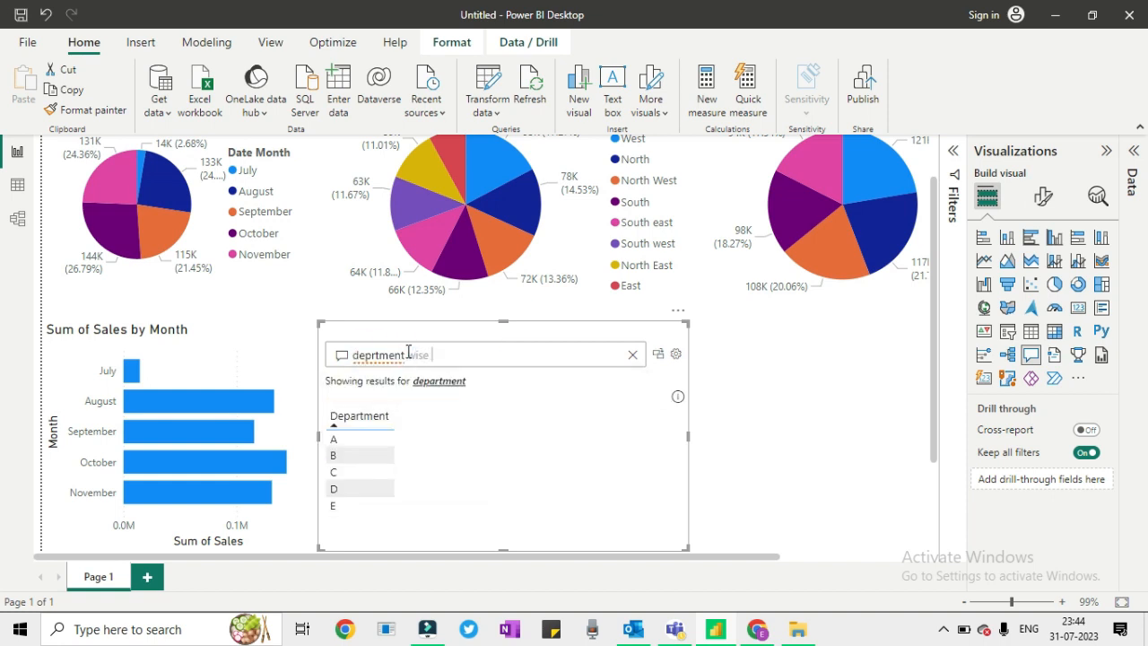
text(sales in donut chart)
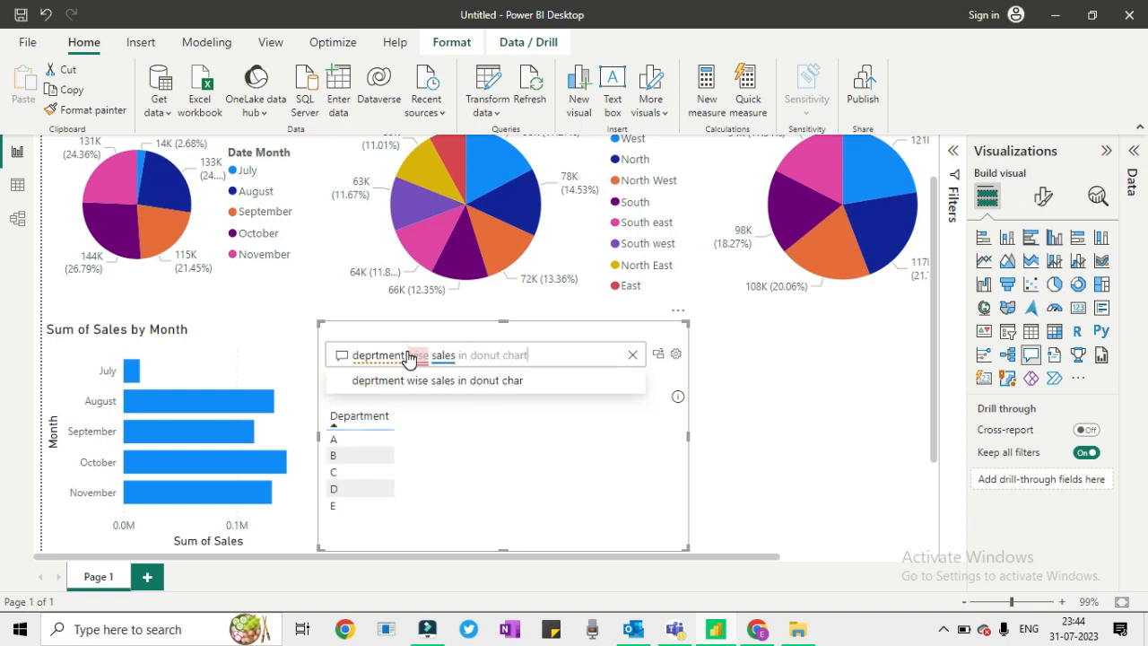
click(439, 382)
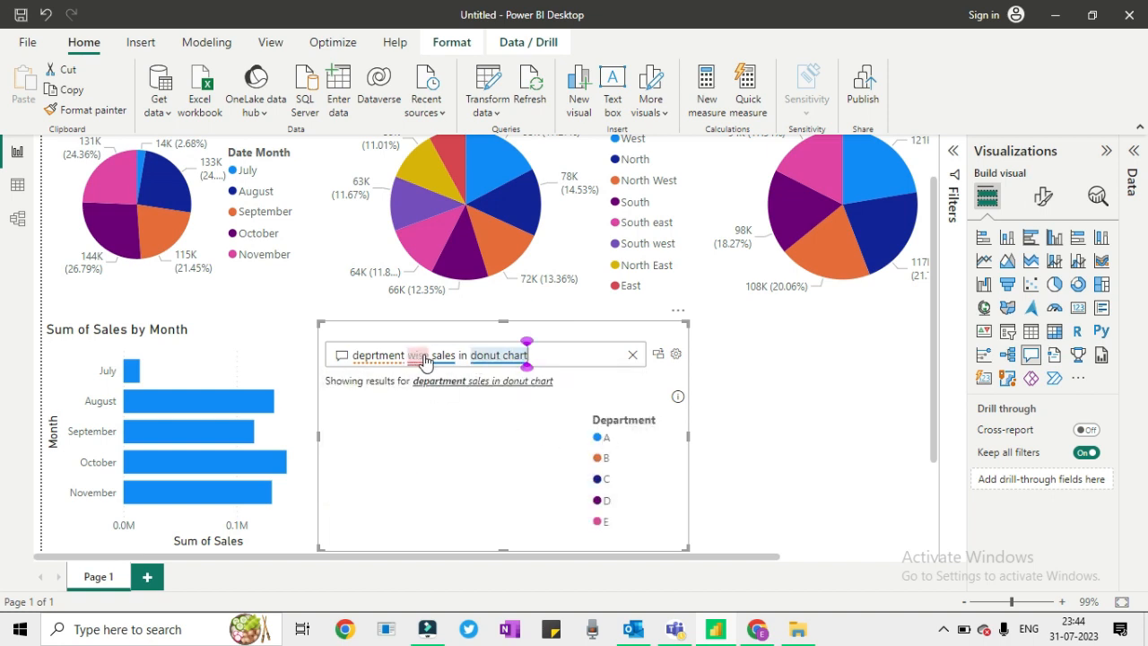
- Remove the unrecognized word "wise" from the department donut question and deselect the visual
double_click(430, 355)
key(BackSpace)
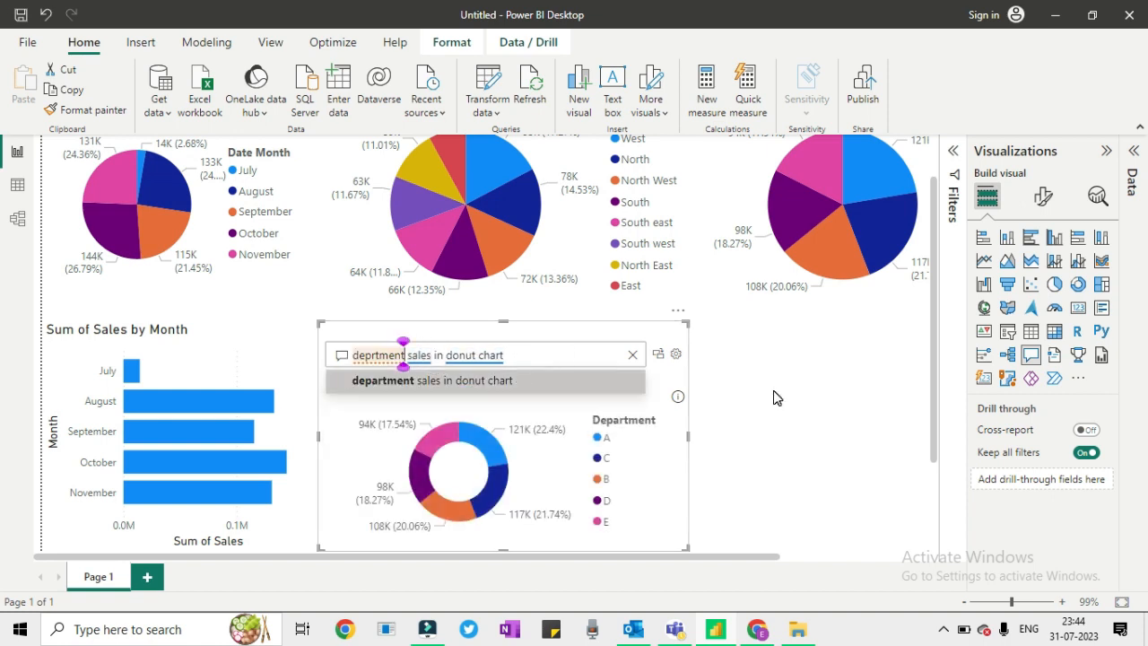
click(722, 411)
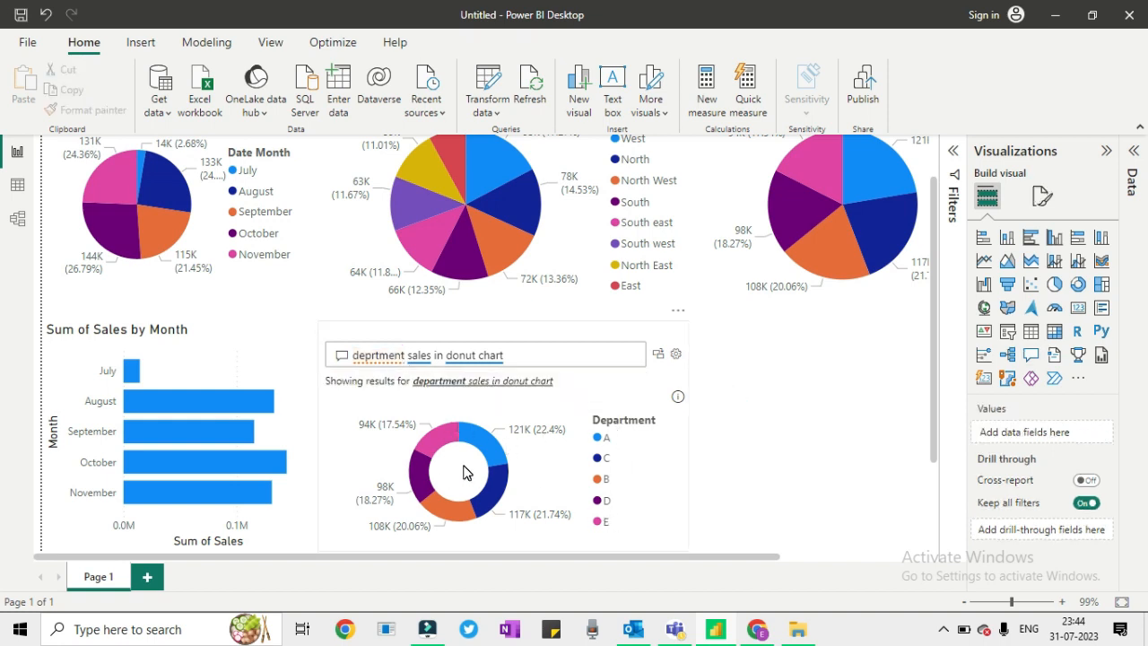
- Turn the department Q&A result into a standard donut chart visual and deselect it
mouse_move(515, 437)
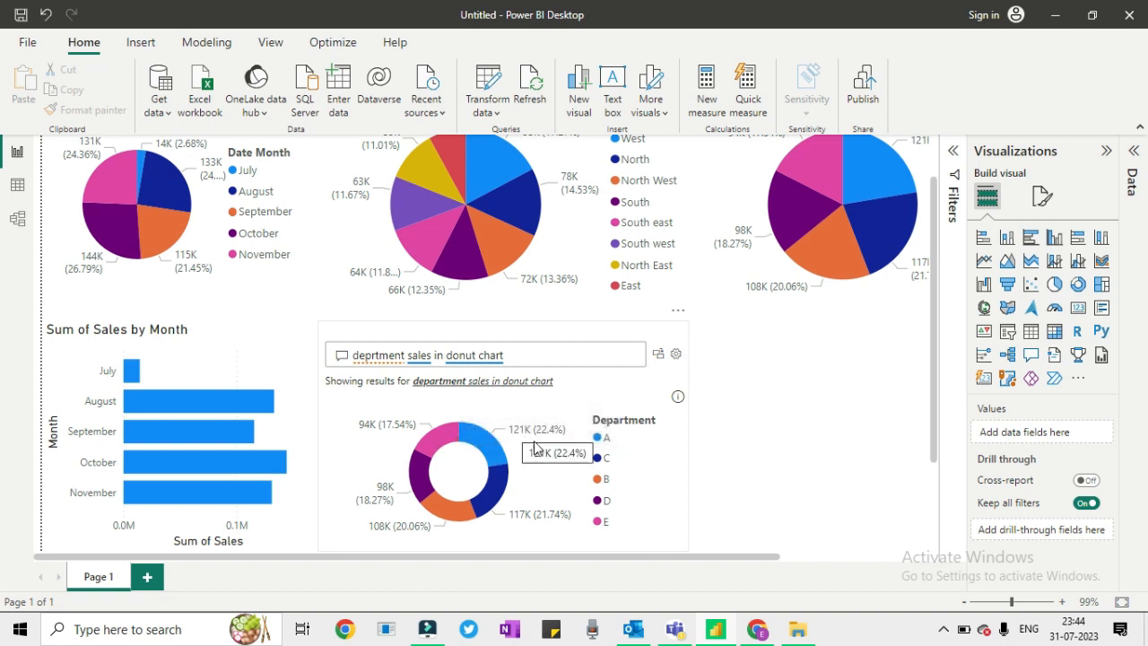
click(660, 359)
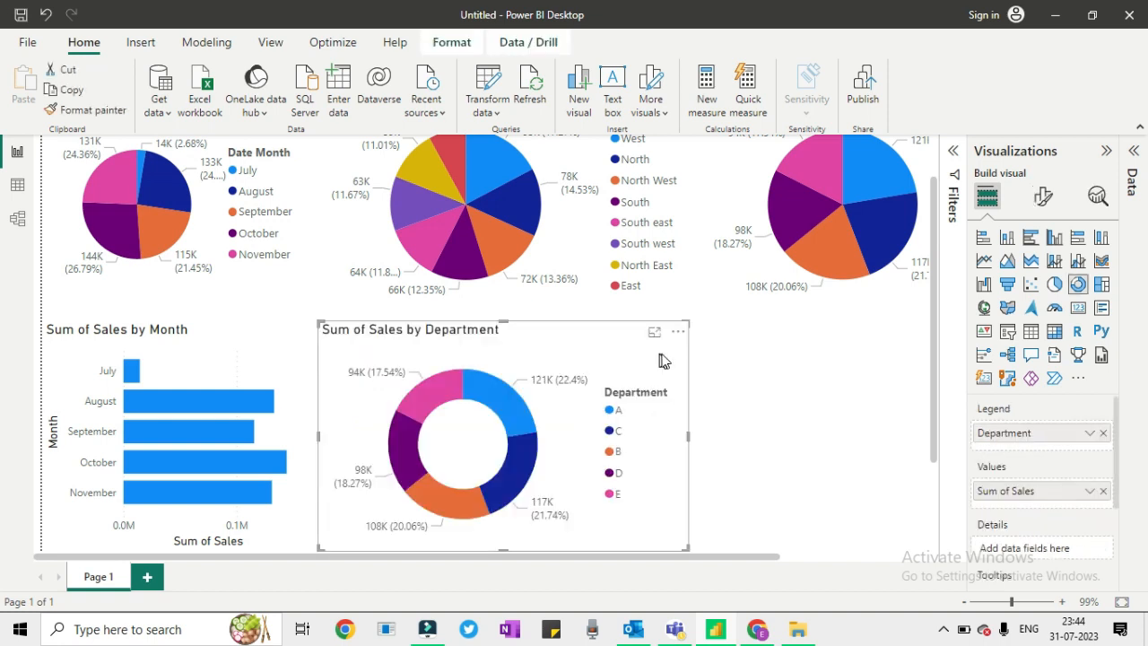
click(835, 412)
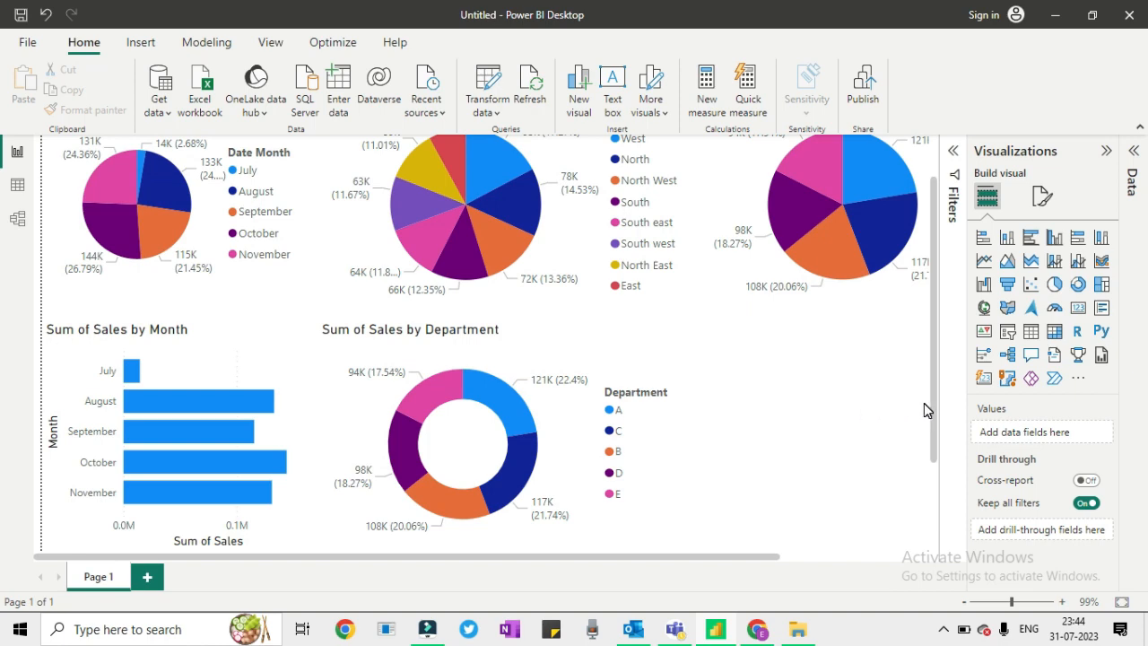
- Collapse the Visualizations pane so the report page's charts have the full canvas width
drag(933, 405, 933, 277)
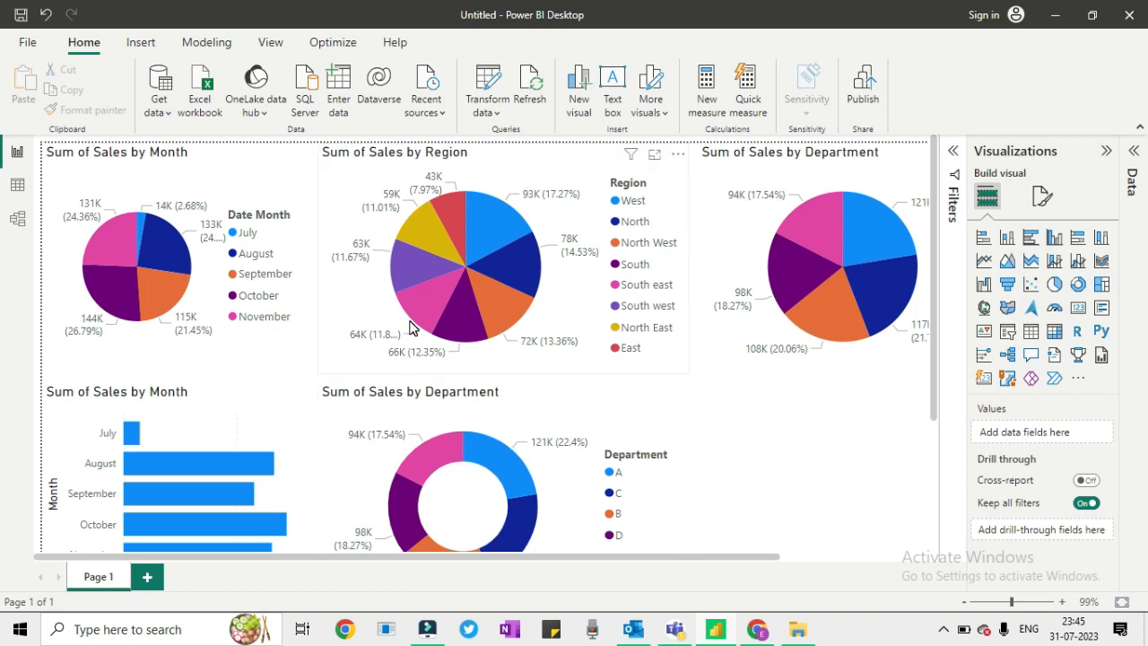
mouse_move(336, 257)
click(794, 462)
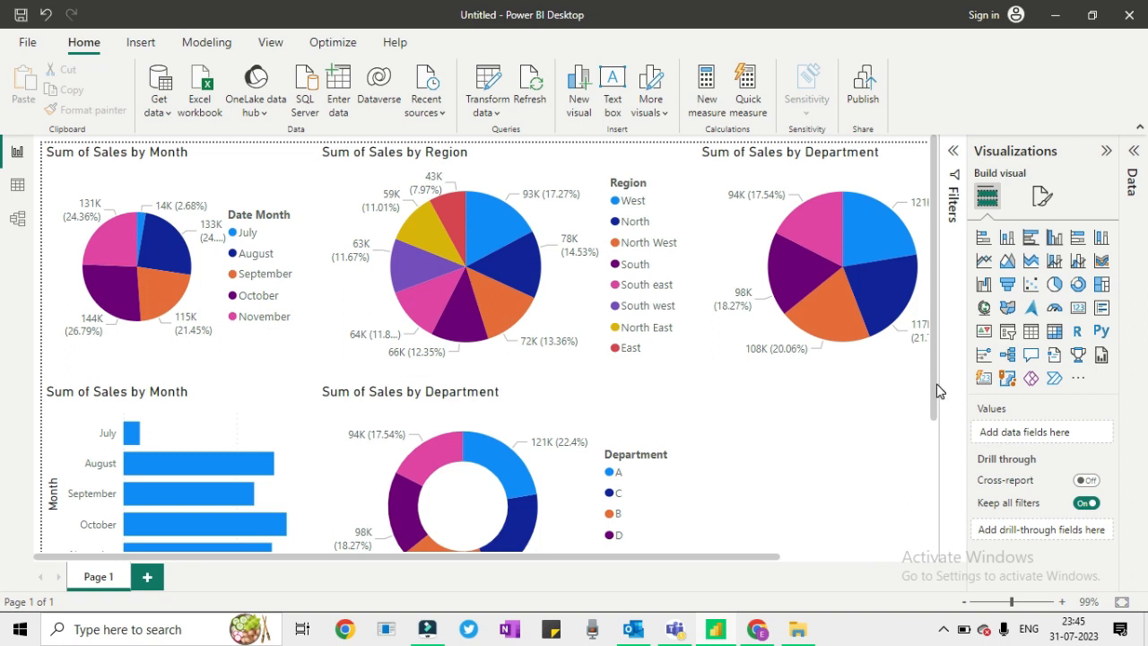
click(1107, 152)
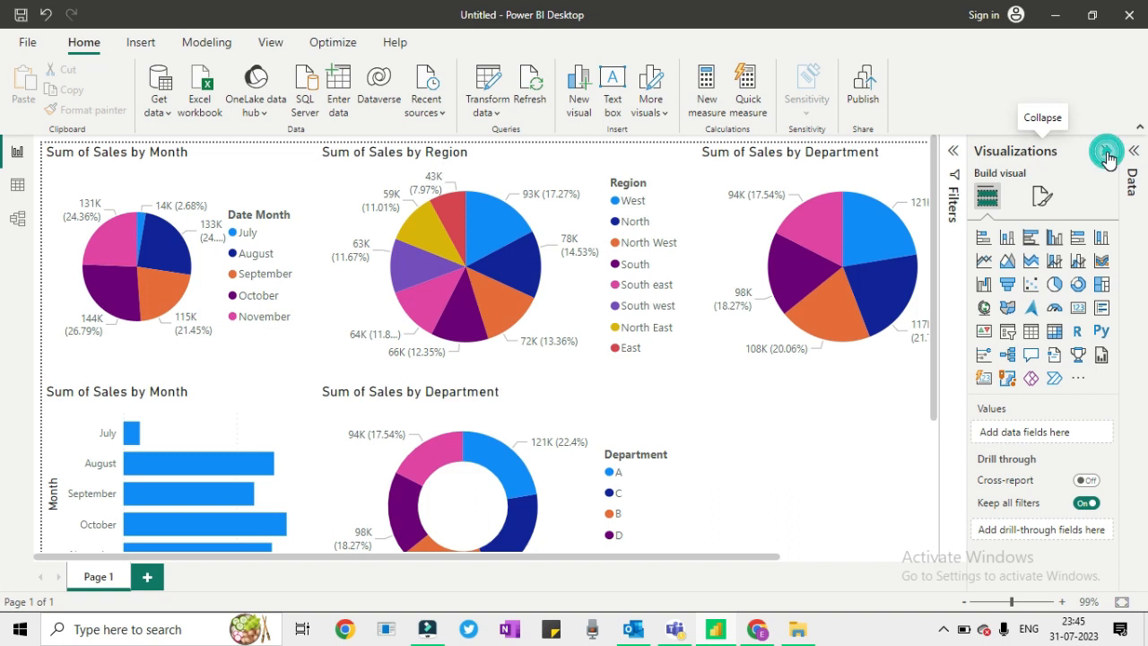
click(807, 451)
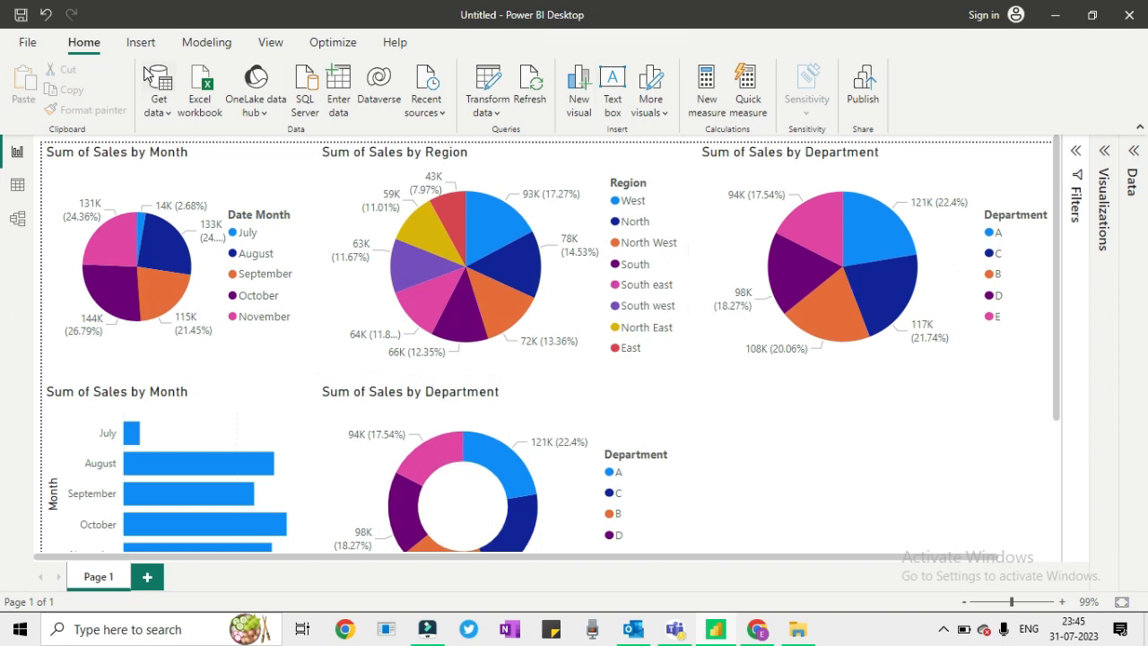
- Save the report in the Start-up folder as a Power BI file (*.pbix) named "Power BI Dashboard prepartion"
click(37, 47)
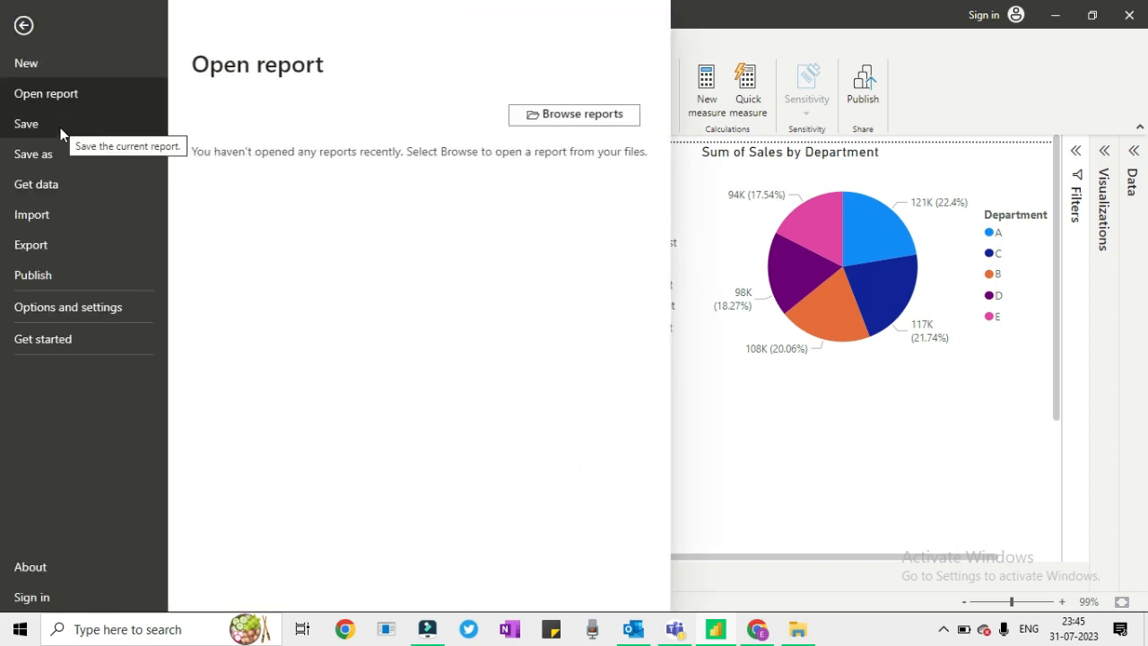
click(60, 124)
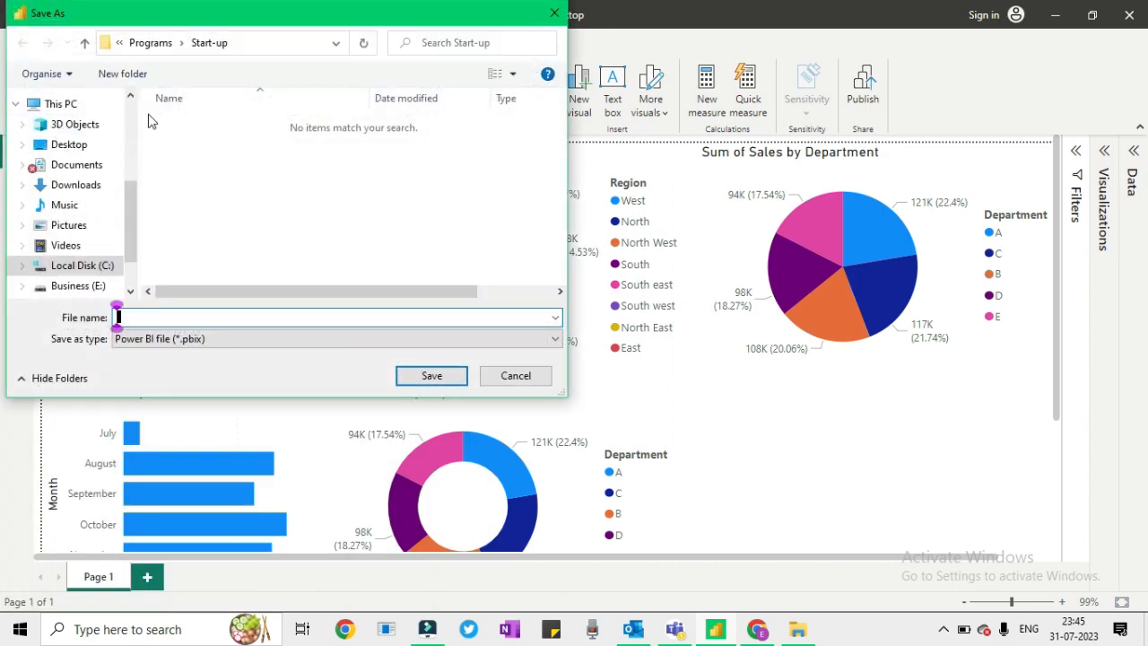
click(134, 319)
text(Power)
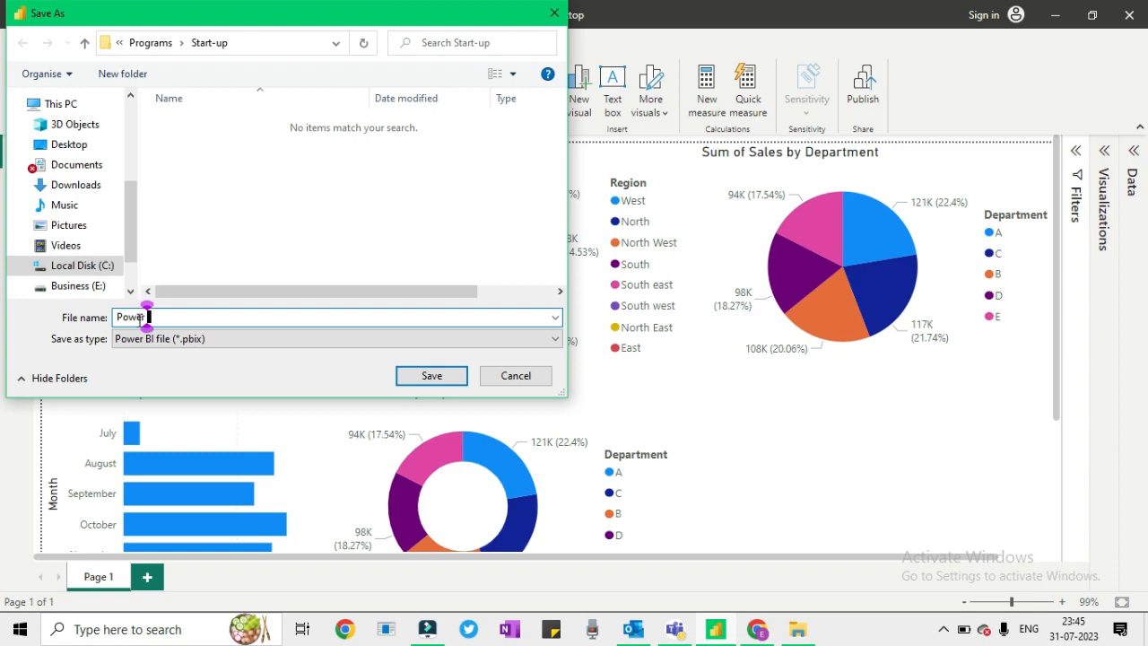
text( BI R)
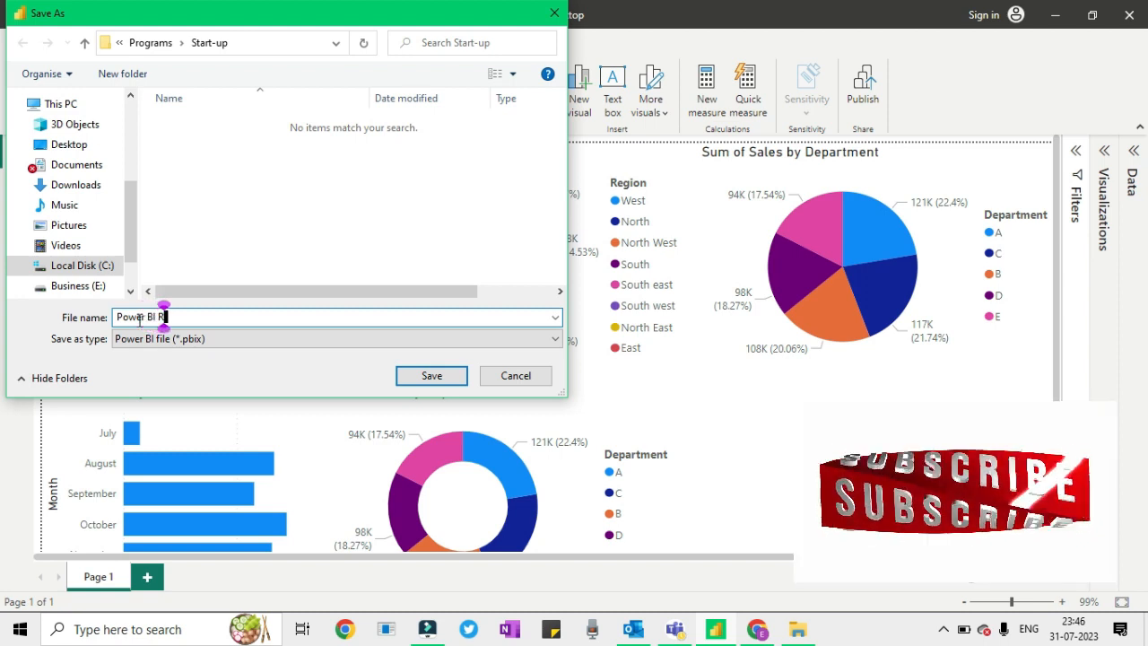
text(epor)
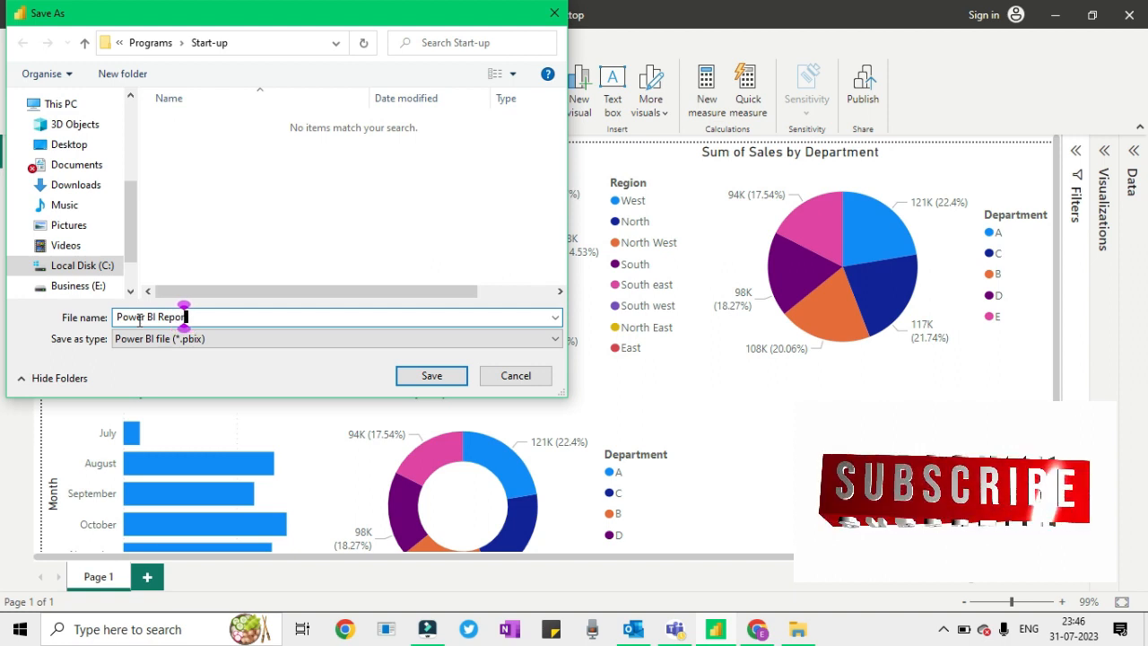
key(BackSpace)
key(BackSpace)
key(BackSpace)
key(BackSpace)
key(BackSpace)
text(Das)
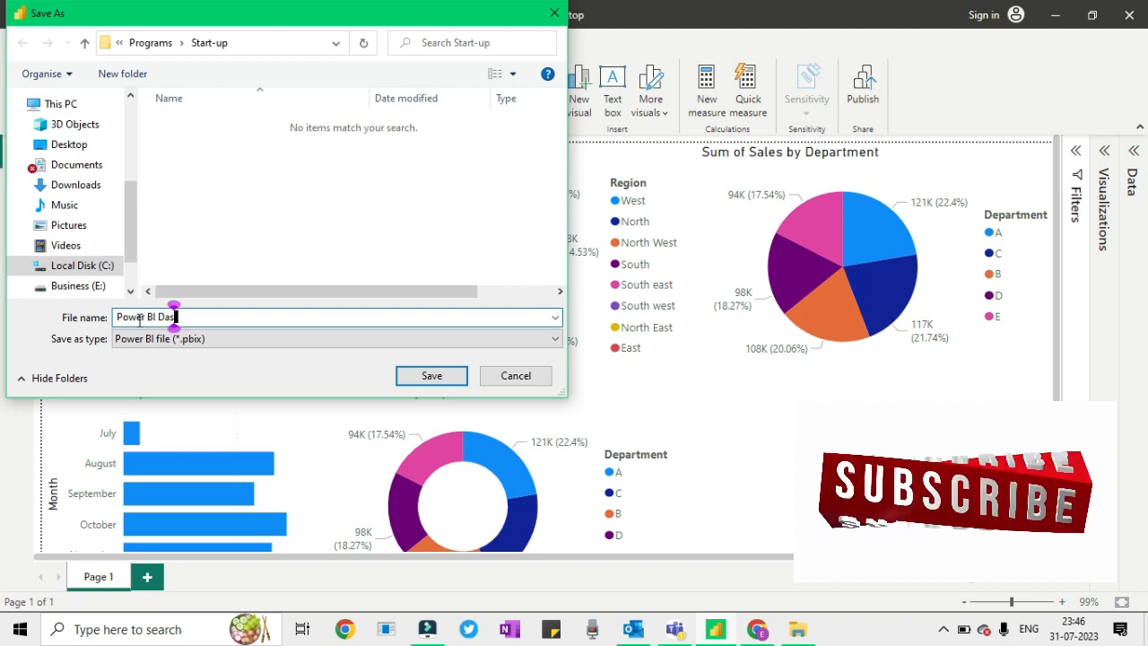
text(hbo)
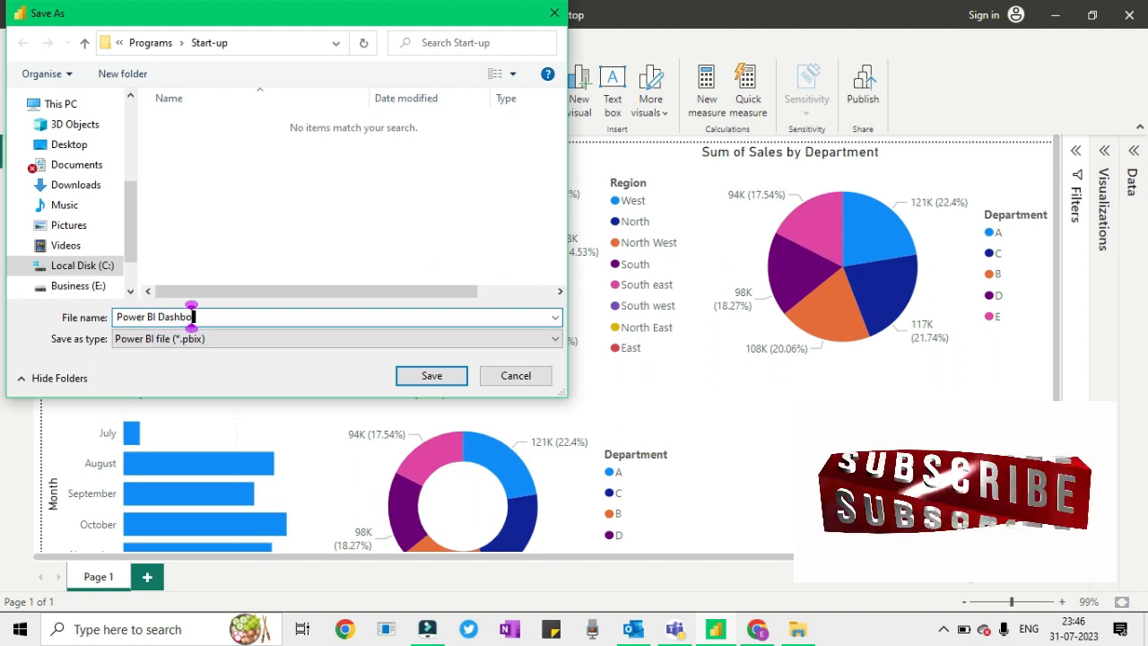
text(ard prep)
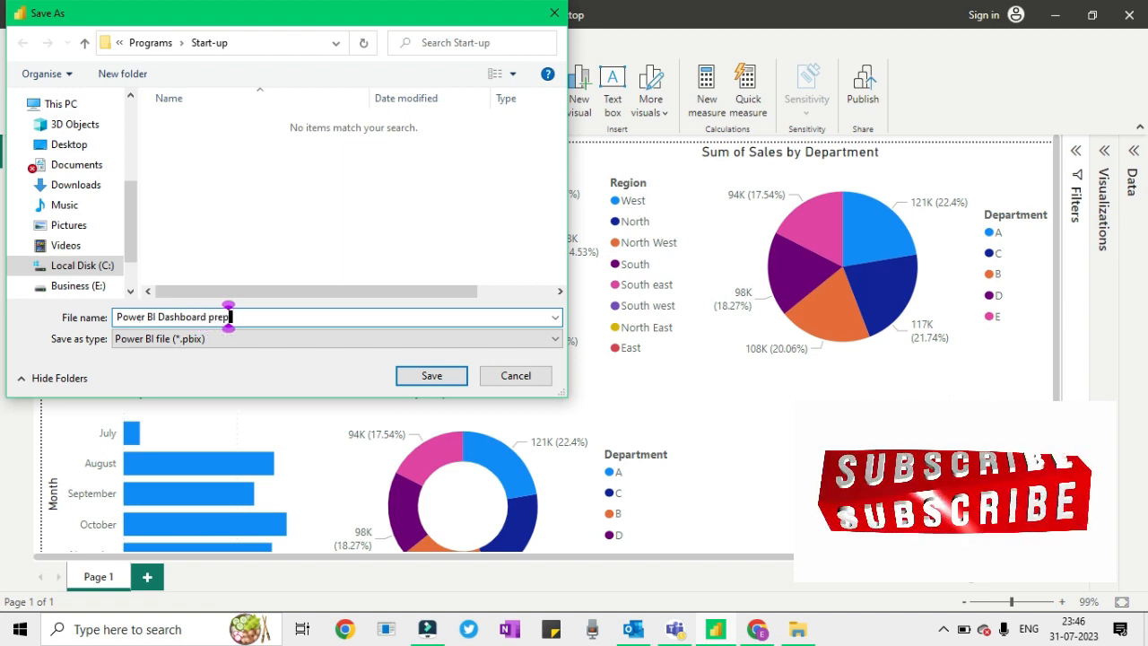
text(artion)
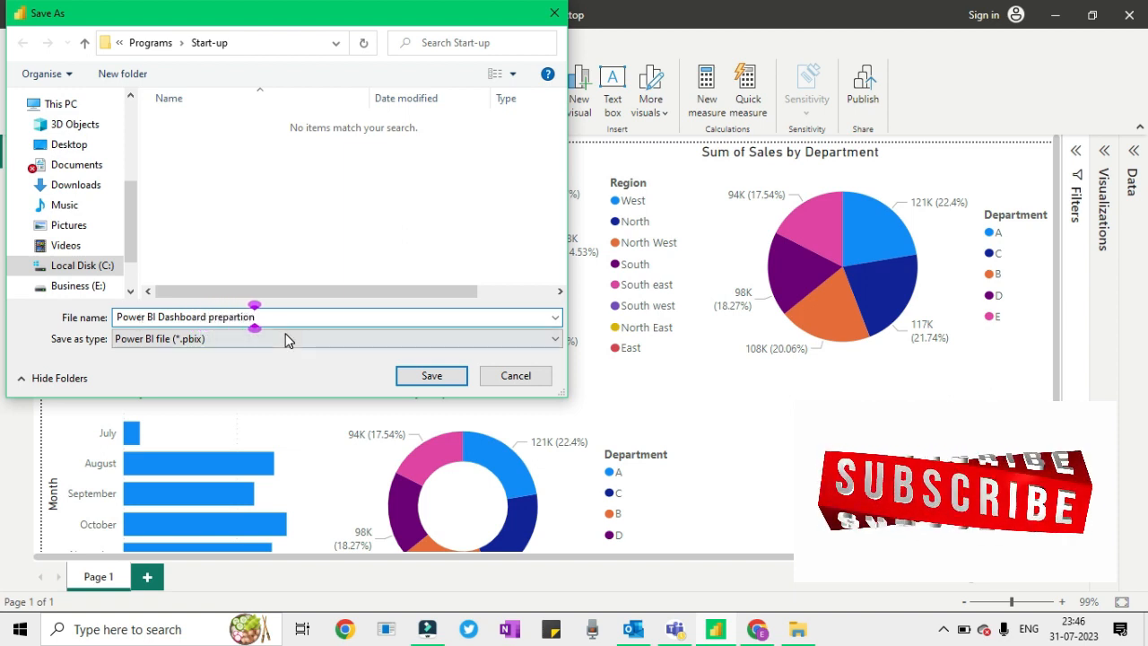
click(425, 378)
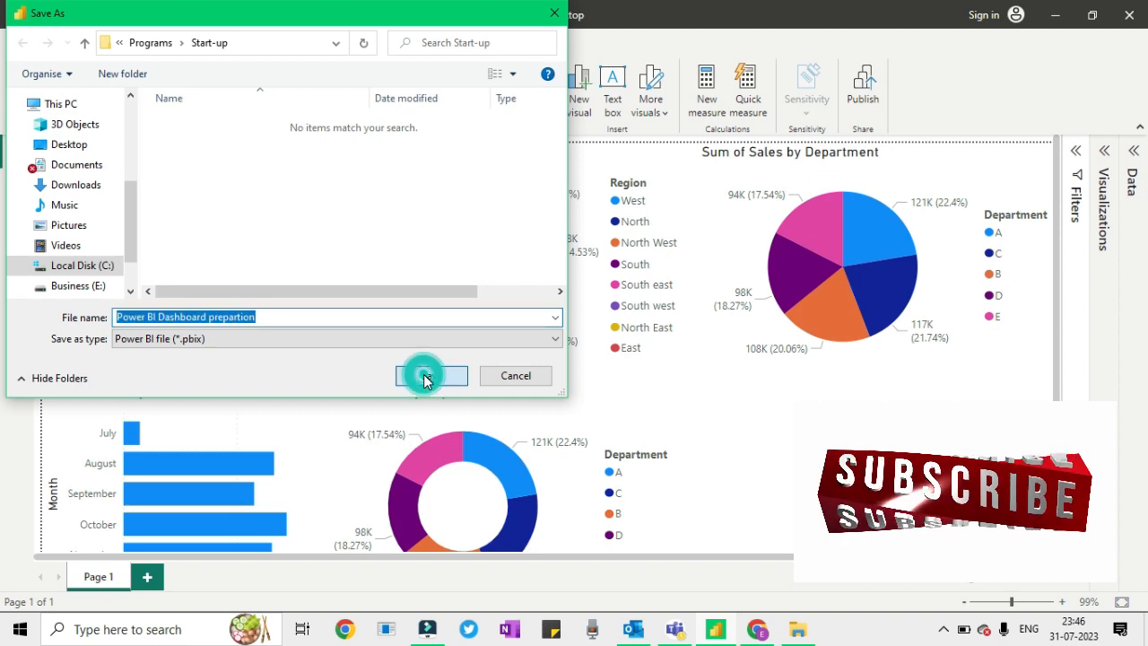